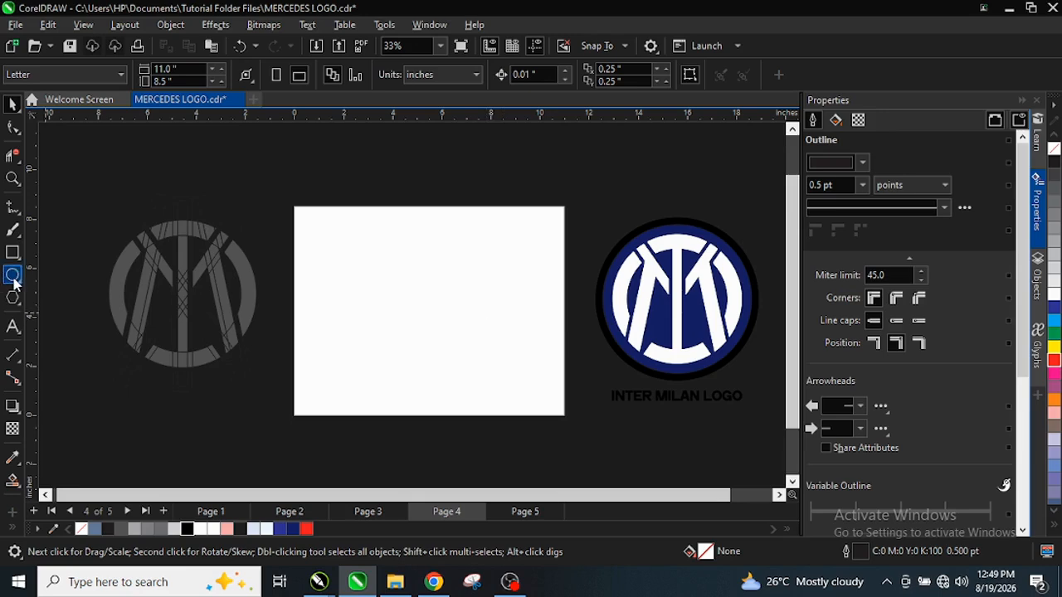
# - Draw a circle with the Ellipse tool on the blank page between the two reference logos
pyautogui.click(172, 297)
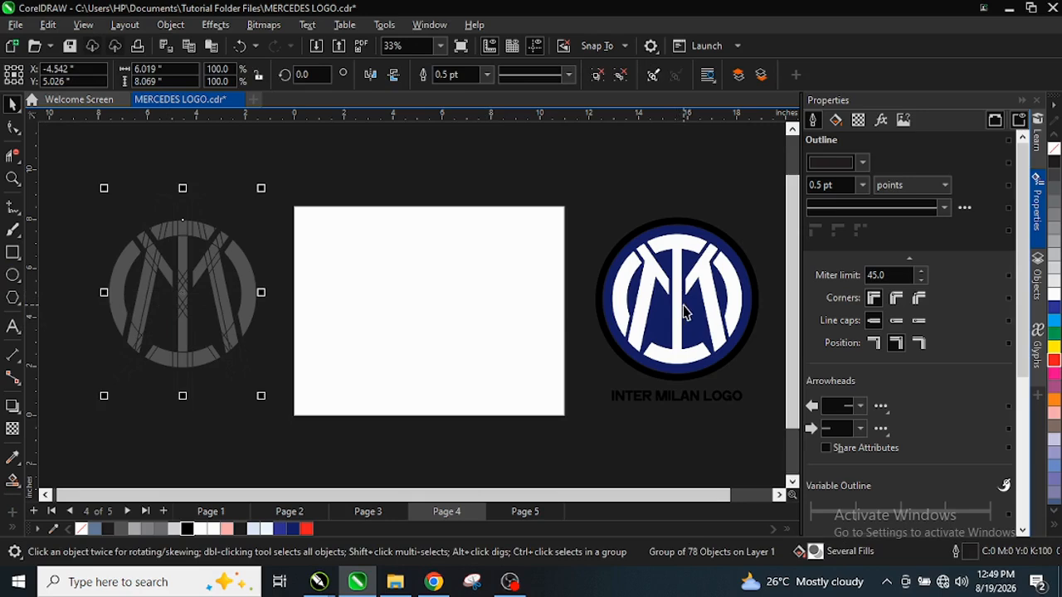
pyautogui.click(13, 278)
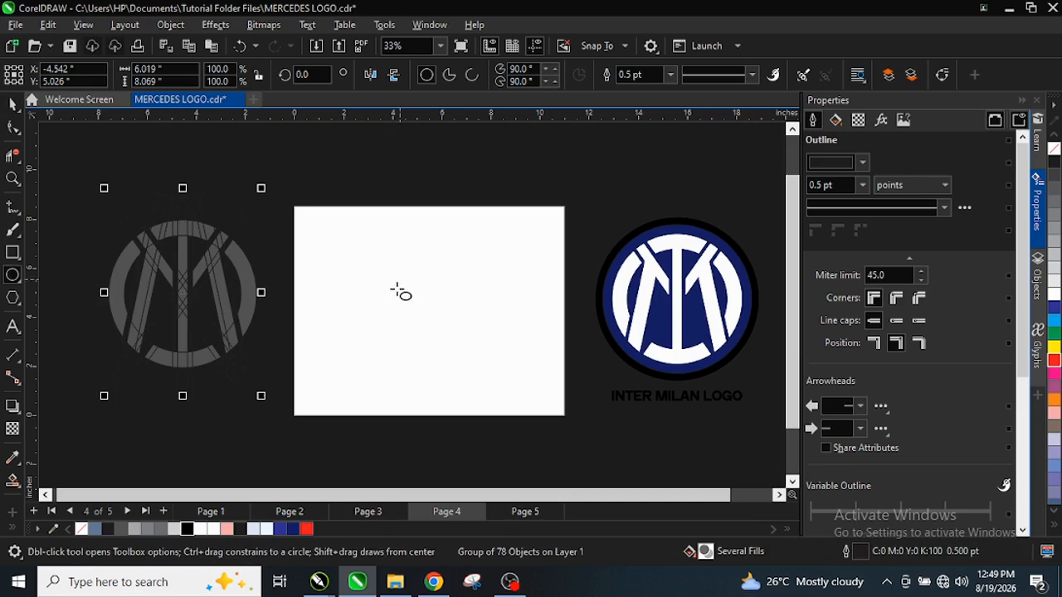
pyautogui.scroll(3, 415, 282)
pyautogui.click(420, 282)
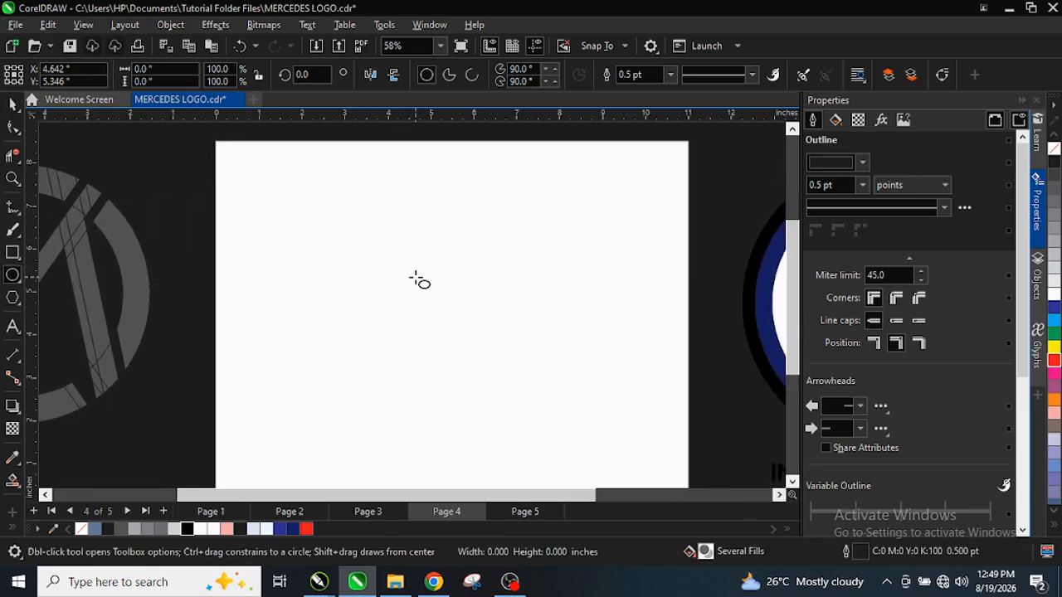
pyautogui.moveTo(414, 278); pyautogui.dragTo(548, 443)
pyautogui.moveTo(496, 358); pyautogui.dragTo(459, 286)
# - Enlarge the circle to about 5.07 inches in diameter and centre it on the page at about X 5.43, Y 4.66 inches
pyautogui.press('space')
pyautogui.moveTo(548, 200); pyautogui.dragTo(598, 148)
pyautogui.moveTo(458, 259); pyautogui.dragTo(457, 312)
pyautogui.moveTo(594, 196); pyautogui.dragTo(571, 221)
pyautogui.moveTo(469, 304); pyautogui.dragTo(464, 273)
# - Create a smaller concentric copy of the circle, about 4.09 inches in diameter
pyautogui.click(572, 207)
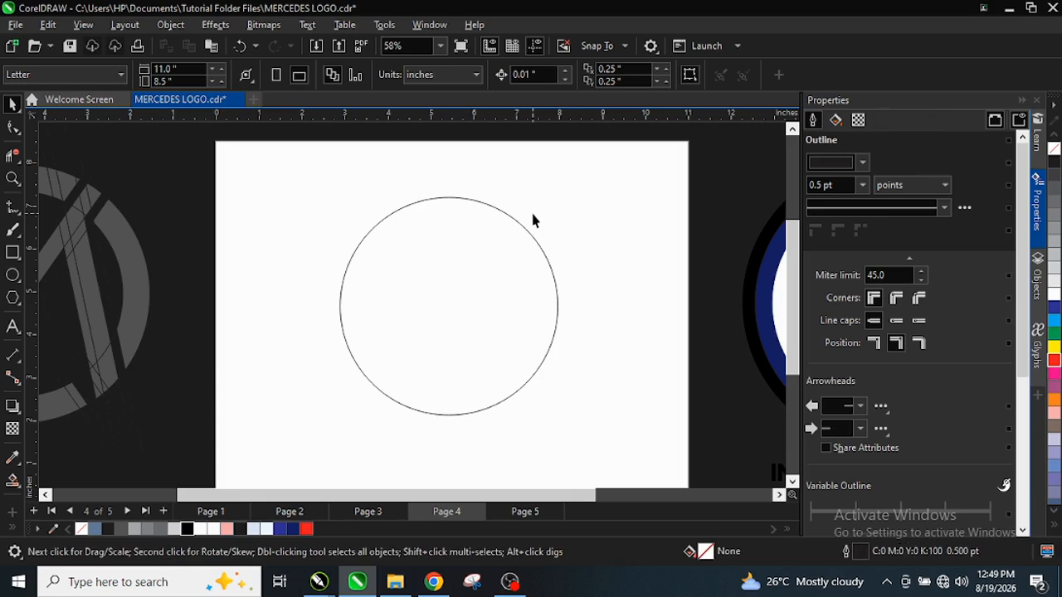
pyautogui.click(522, 236)
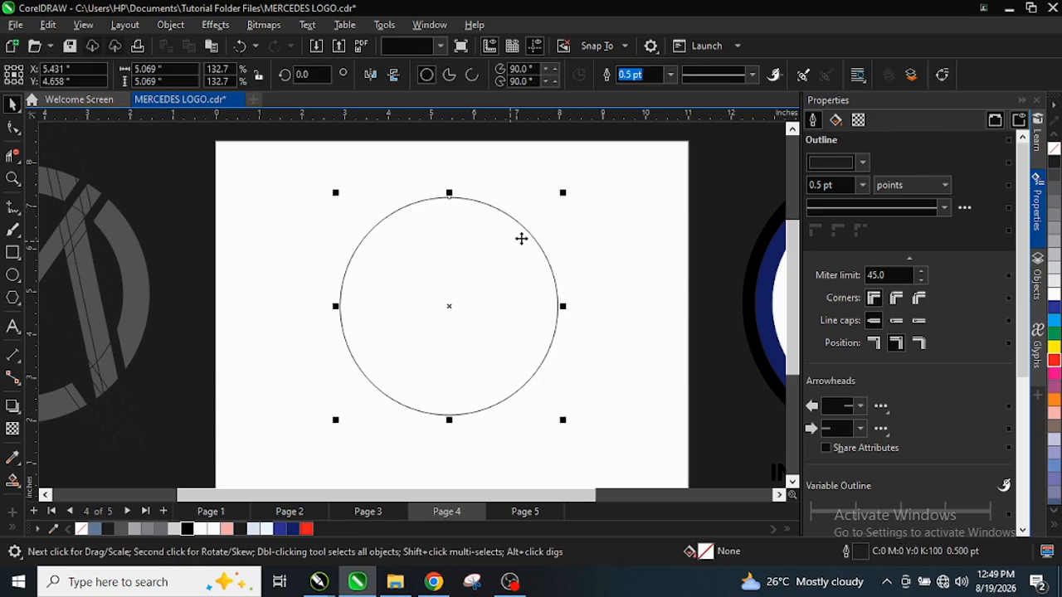
pyautogui.moveTo(565, 191); pyautogui.dragTo(560, 209)
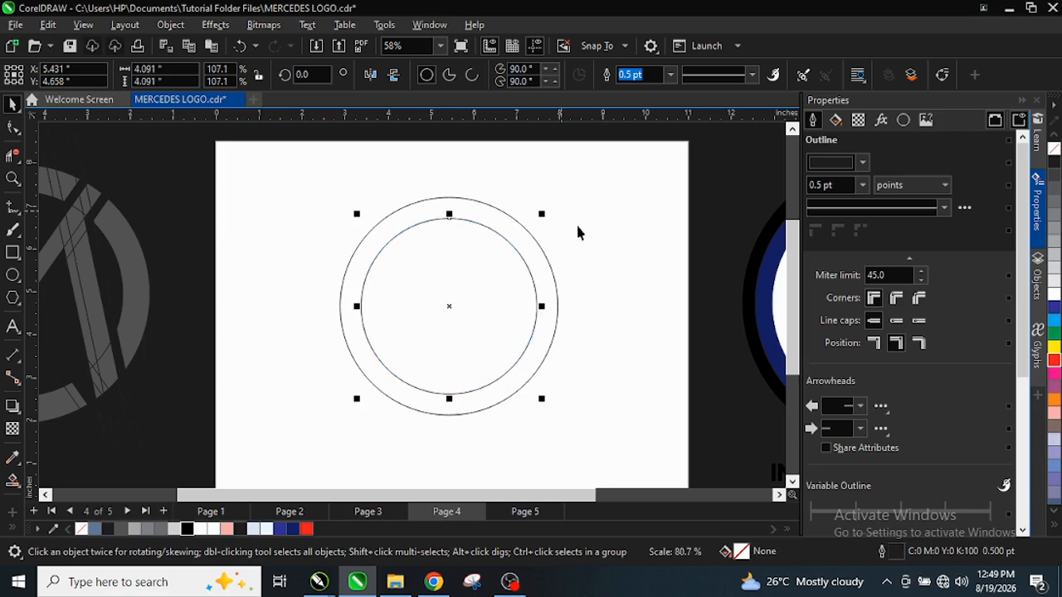
# - Try filling the inner circle dark blue and the outer circle red, and undo both fills
pyautogui.click(292, 528)
pyautogui.click(393, 228)
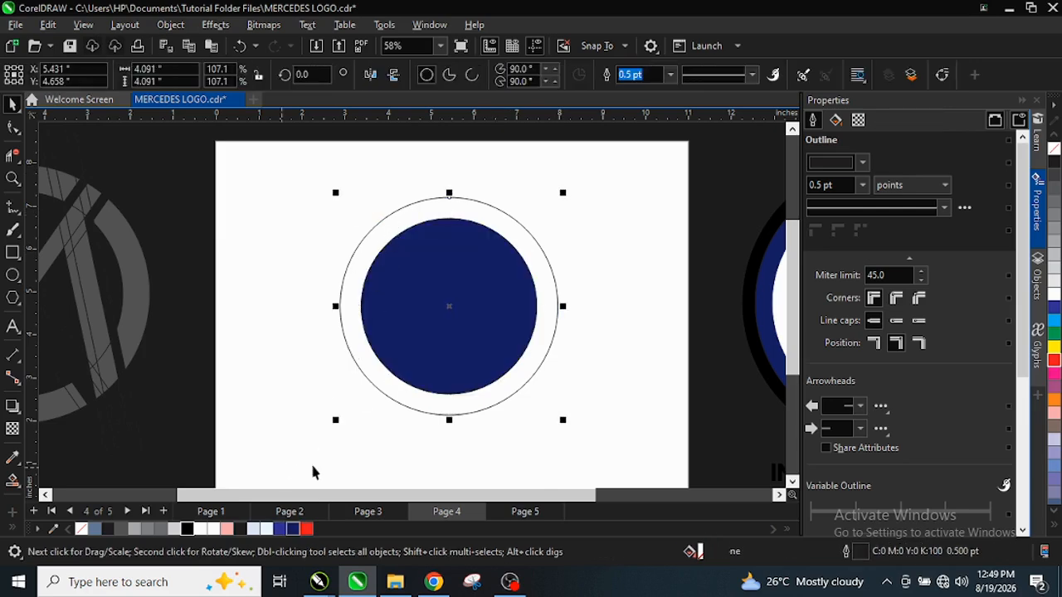
pyautogui.click(307, 529)
pyautogui.hotkey('ctrl', 'z')
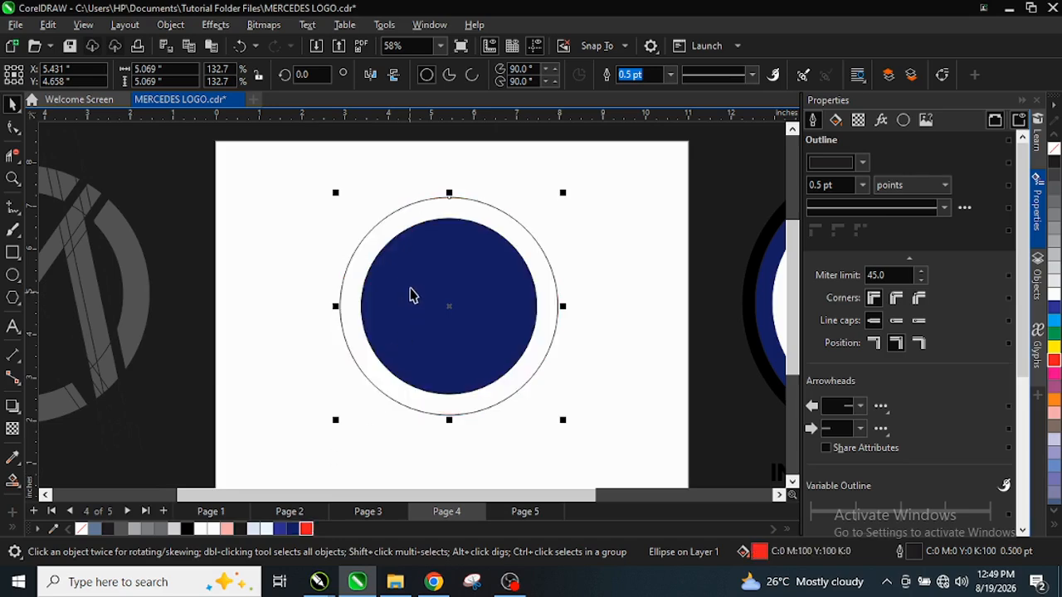
pyautogui.hotkey('ctrl', 'z')
# - Draw a tall rectangle about 0.80 by 5.85 inches over the right-hand edge of the circles
pyautogui.click(192, 265)
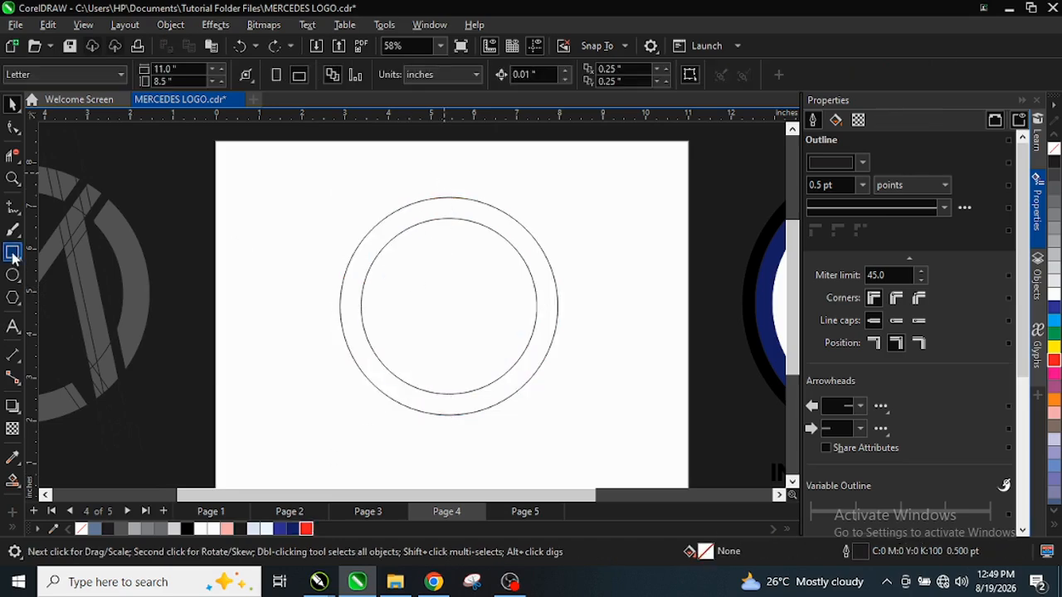
pyautogui.click(13, 254)
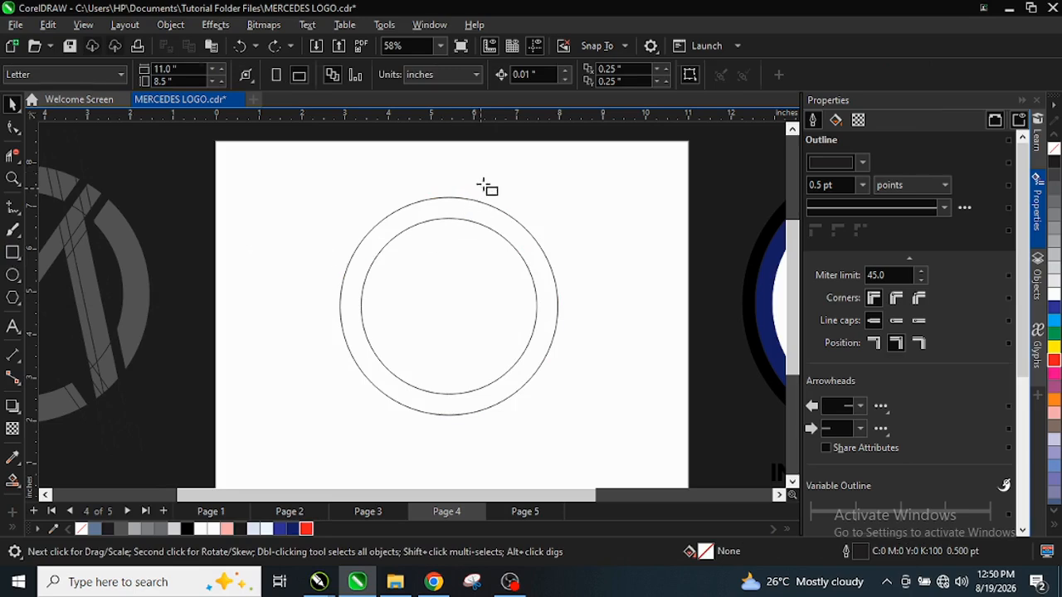
pyautogui.moveTo(530, 196); pyautogui.dragTo(564, 447)
pyautogui.scroll(1, 595, 325)
pyautogui.press('space')
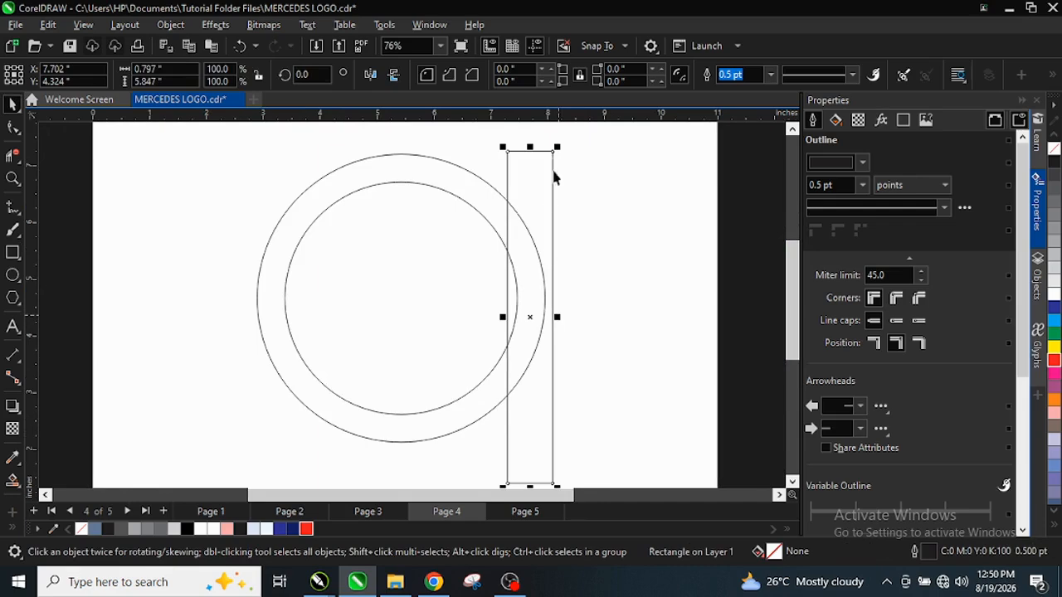
# - Create a narrower copy of the rectangle centred inside it, about 0.63 inches wide
pyautogui.moveTo(559, 147); pyautogui.dragTo(559, 171)
pyautogui.hotkey('ctrl', 'z')
pyautogui.moveTo(559, 320); pyautogui.dragTo(547, 316)
pyautogui.scroll(1, 543, 222)
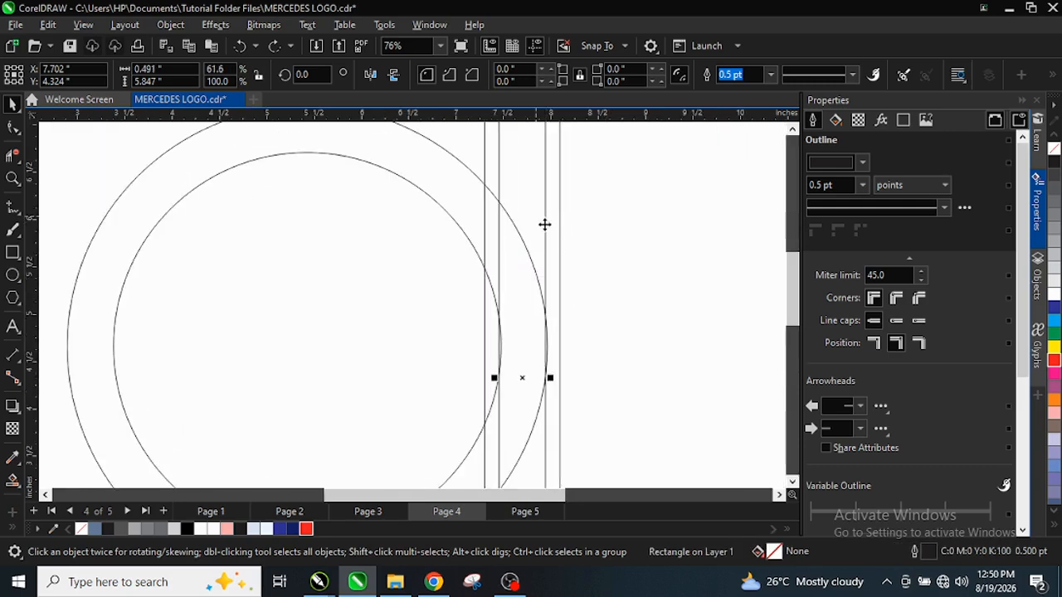
pyautogui.scroll(1, 545, 223)
pyautogui.moveTo(548, 448); pyautogui.dragTo(562, 441)
pyautogui.scroll(2, 552, 455)
pyautogui.scroll(-4, 505, 313)
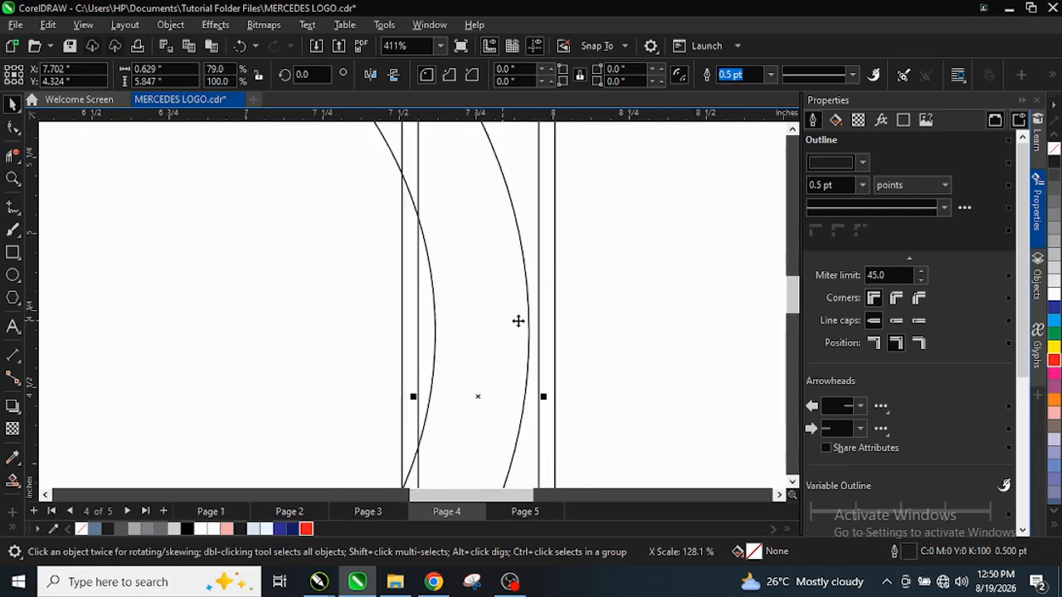
# - Shorten the inner rectangle symmetrically from its upper edge to about 5.74 inches high
pyautogui.scroll(5, 512, 165)
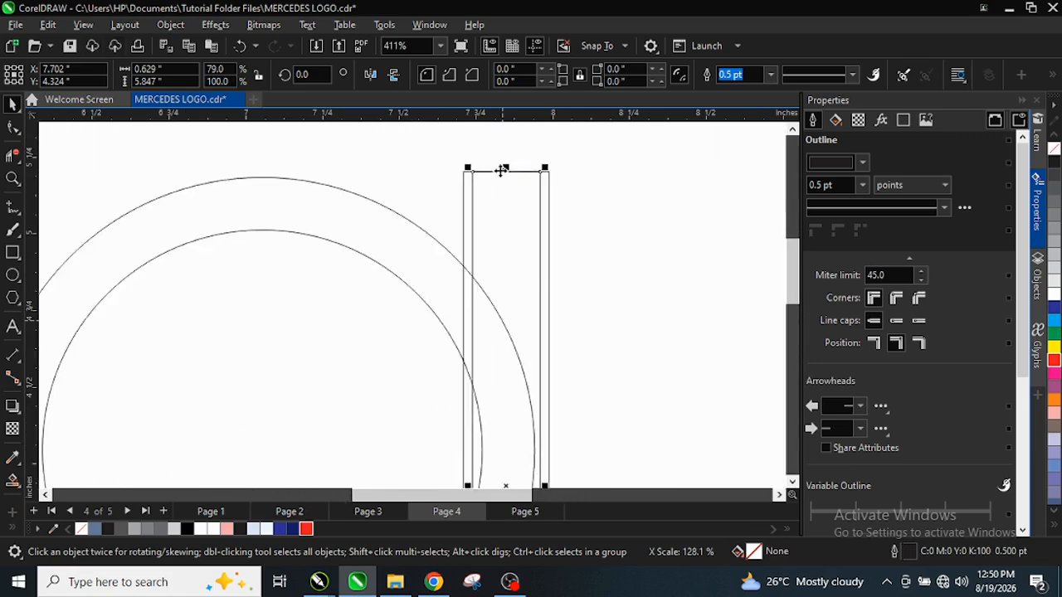
pyautogui.moveTo(512, 172); pyautogui.dragTo(513, 191)
pyautogui.scroll(-6, 482, 176)
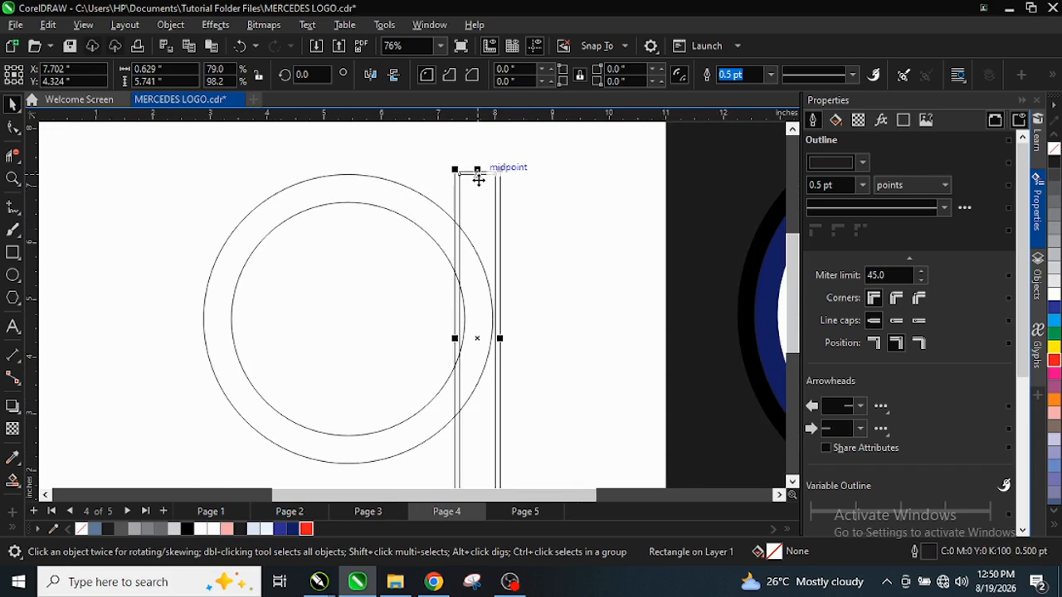
pyautogui.scroll(4, 474, 175)
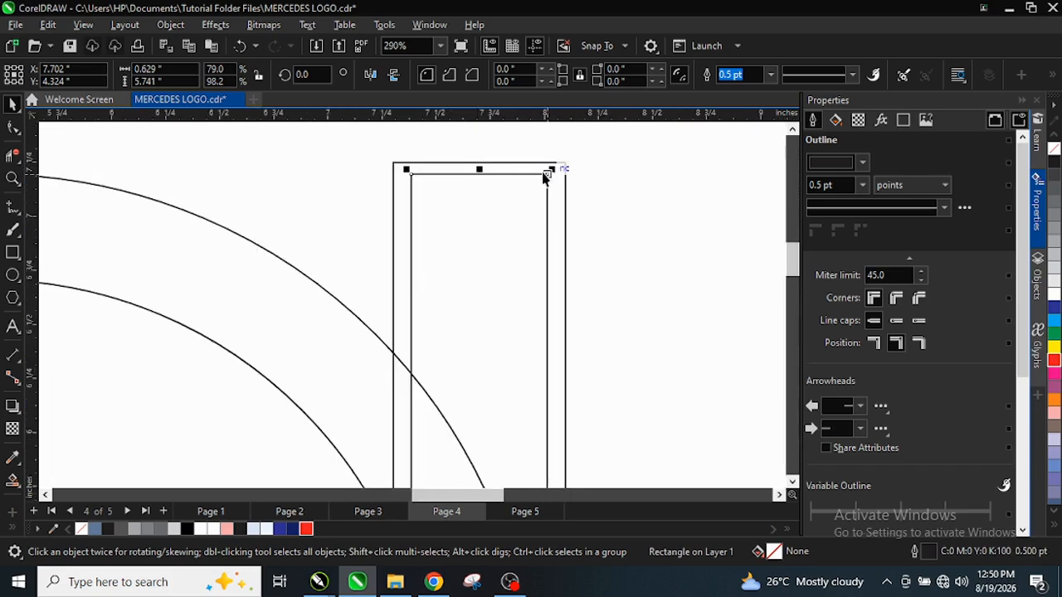
pyautogui.scroll(-2, 481, 202)
pyautogui.scroll(1, 504, 479)
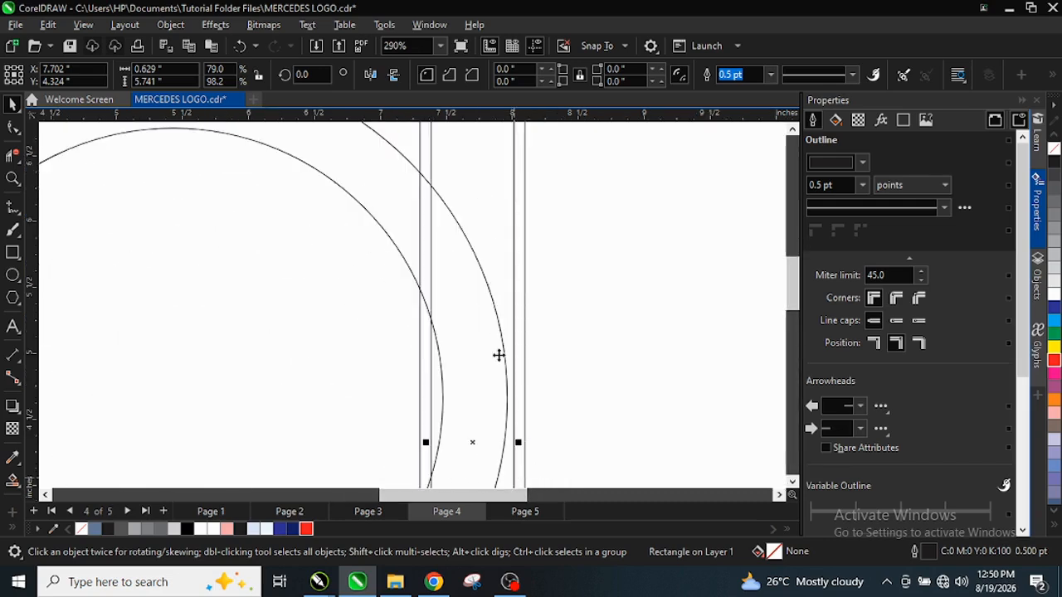
# - Narrow both rectangles together to about 0.64 inches wide and move them right of the circles, at about X 8.75 inches
pyautogui.scroll(-1, 505, 339)
pyautogui.scroll(-4, 518, 324)
pyautogui.moveTo(576, 176); pyautogui.dragTo(413, 465)
pyautogui.scroll(5, 521, 249)
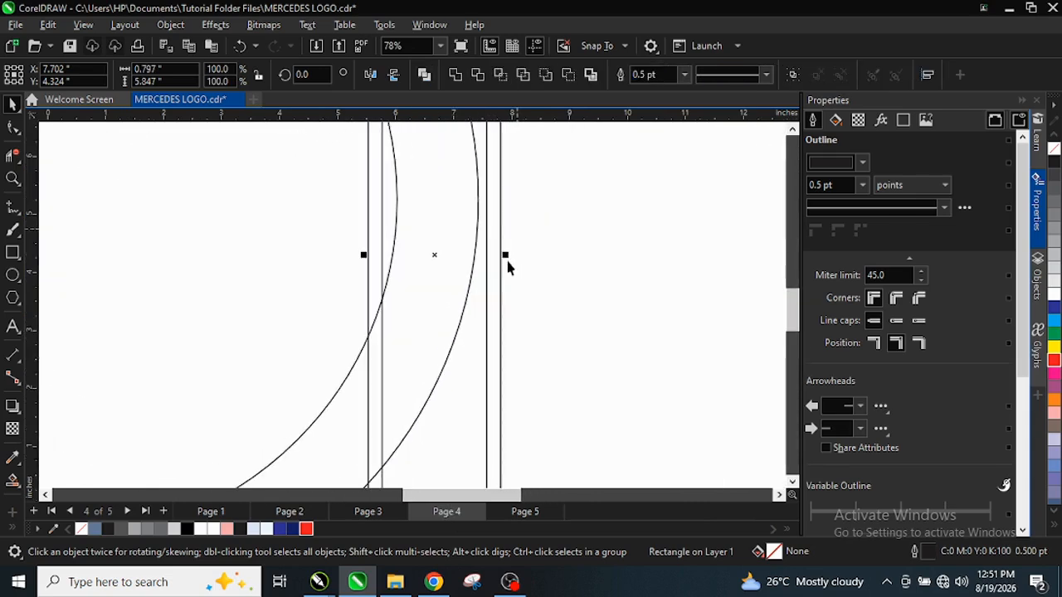
pyautogui.moveTo(507, 255); pyautogui.dragTo(561, 260)
pyautogui.scroll(-2, 479, 273)
pyautogui.scroll(-5, 495, 275)
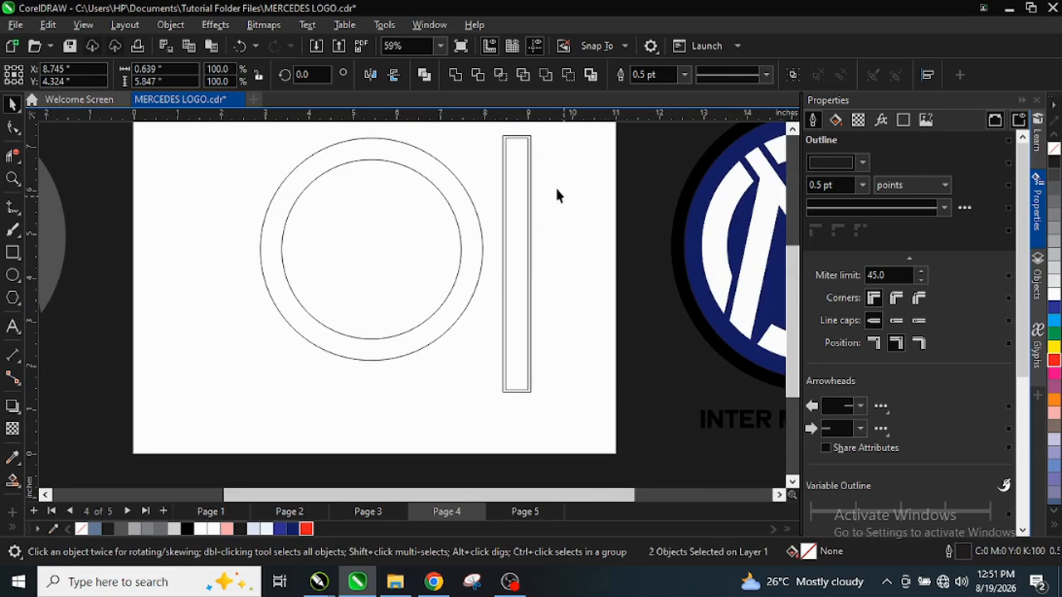
# - Narrow the inner rectangle symmetrically to about 0.47 inches wide
pyautogui.click(530, 147)
pyautogui.scroll(4, 521, 203)
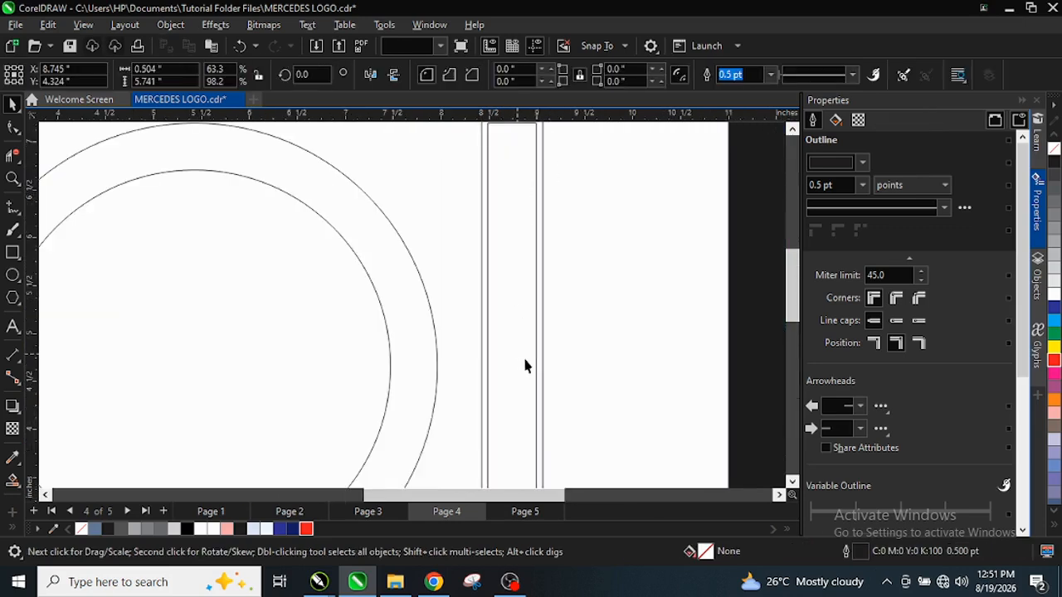
pyautogui.scroll(1, 540, 414)
pyautogui.scroll(2, 541, 413)
pyautogui.moveTo(541, 415); pyautogui.dragTo(532, 408)
pyautogui.scroll(3, 541, 412)
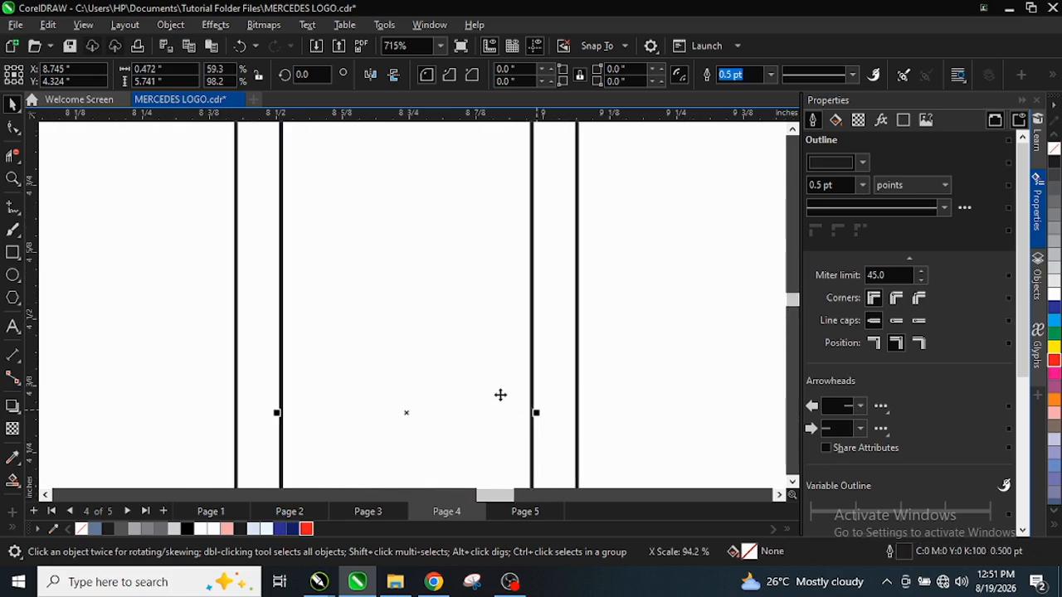
pyautogui.scroll(-2, 503, 390)
pyautogui.scroll(-4, 502, 376)
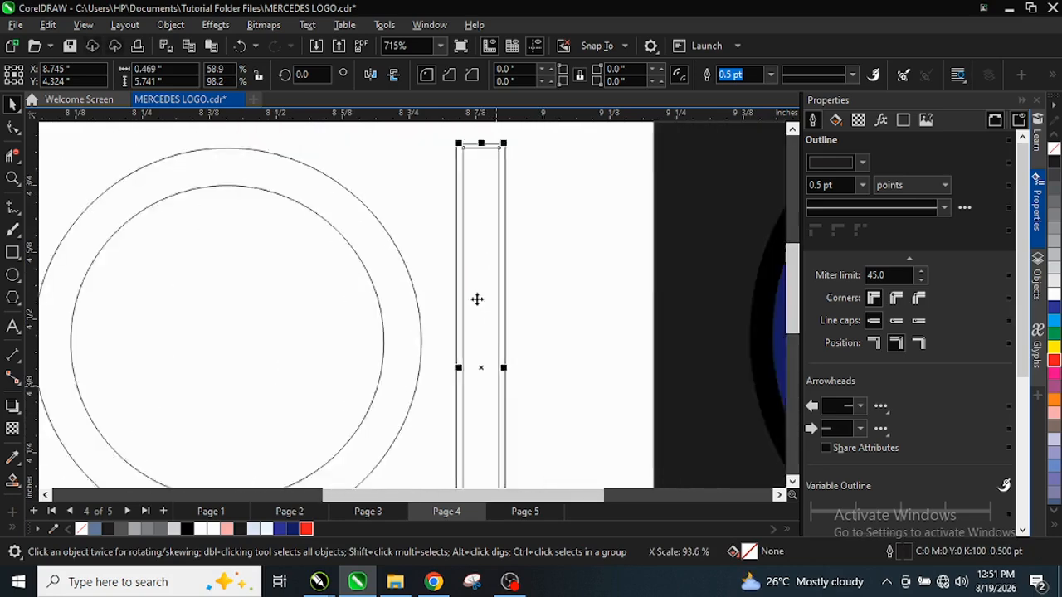
# - Shorten the inner rectangle to about 5.68 inches high, evening out its gap to the outer rectangle
pyautogui.scroll(2, 486, 183)
pyautogui.scroll(5, 485, 183)
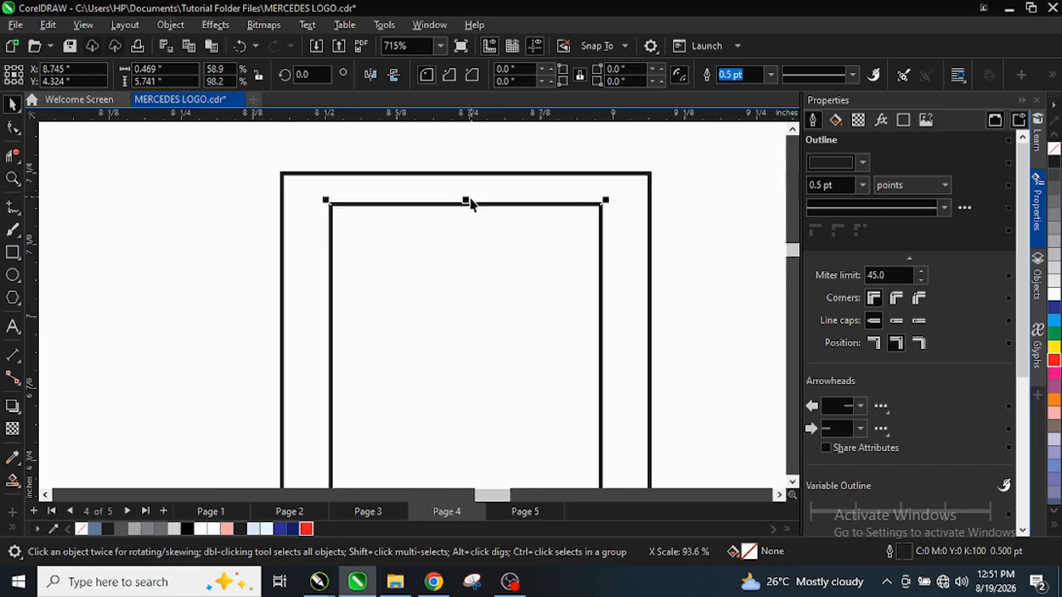
pyautogui.moveTo(466, 215); pyautogui.dragTo(462, 221)
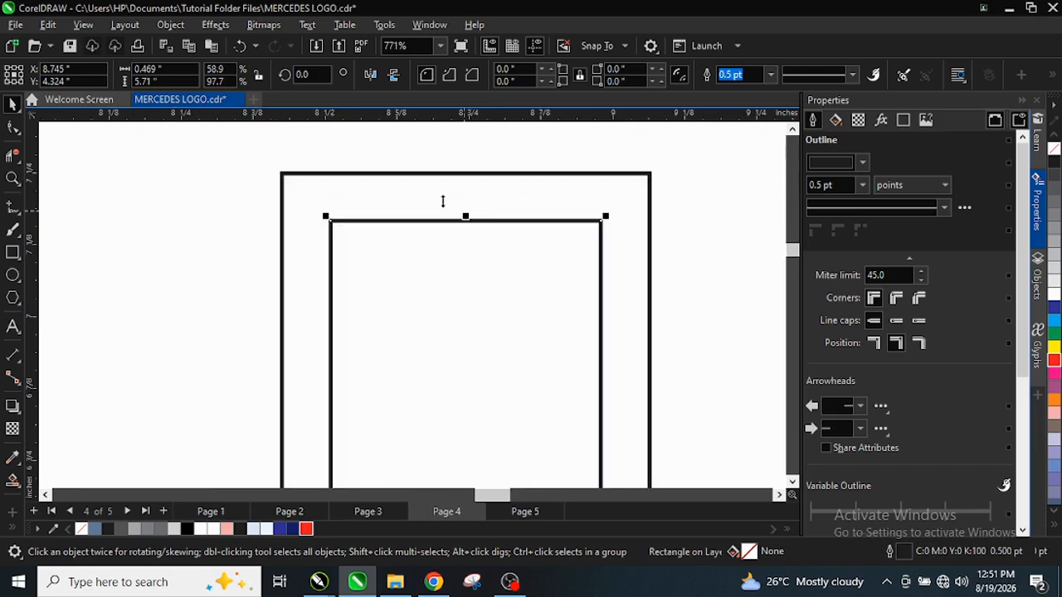
pyautogui.scroll(-5, 452, 207)
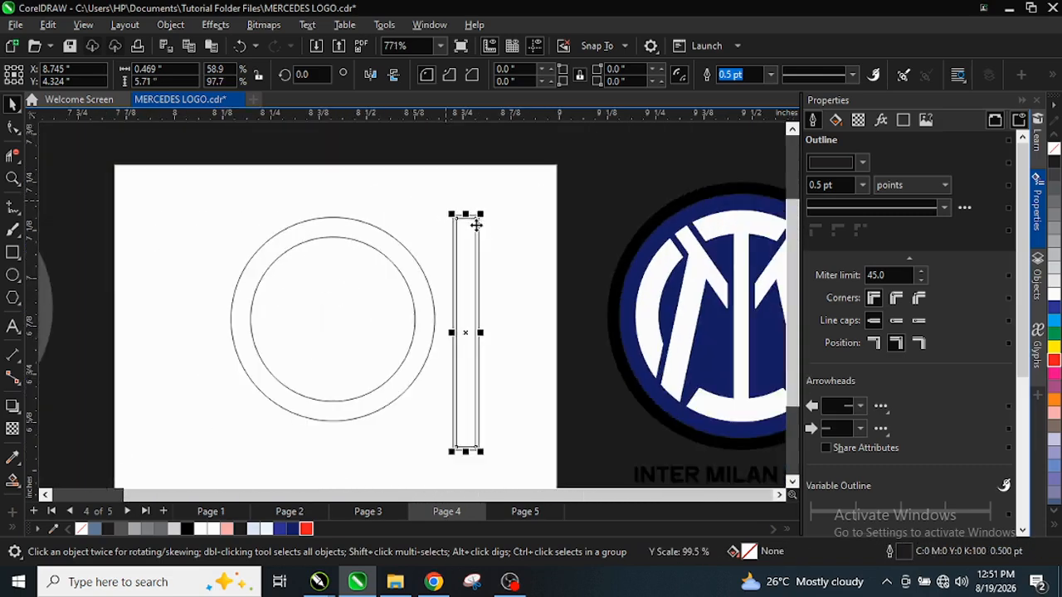
pyautogui.scroll(2, 348, 361)
# - Move both rectangles onto the centre of the circles and group them
pyautogui.moveTo(559, 140); pyautogui.dragTo(512, 175)
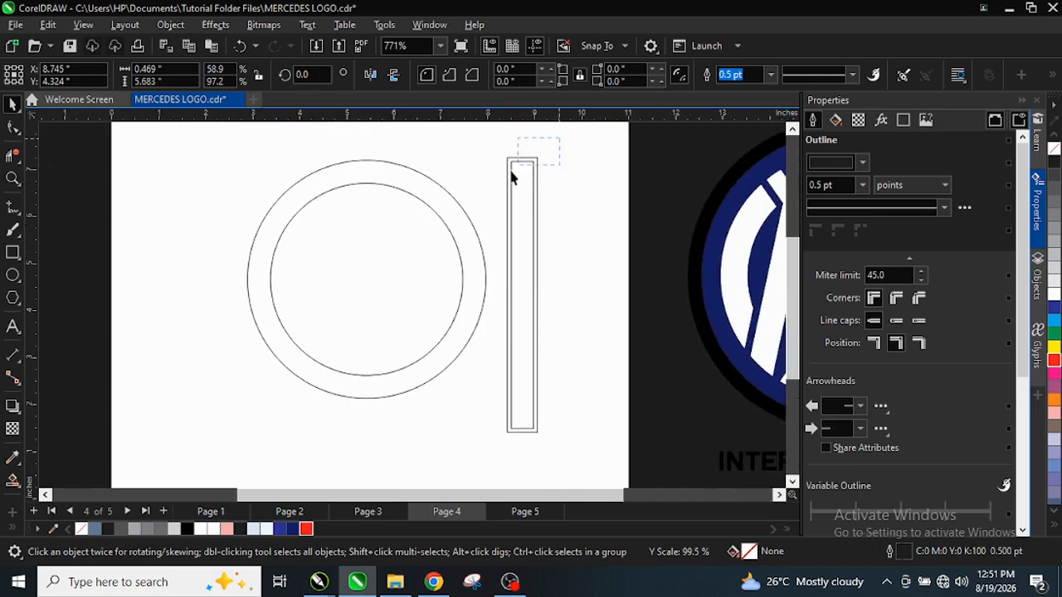
pyautogui.moveTo(501, 388); pyautogui.dragTo(487, 439)
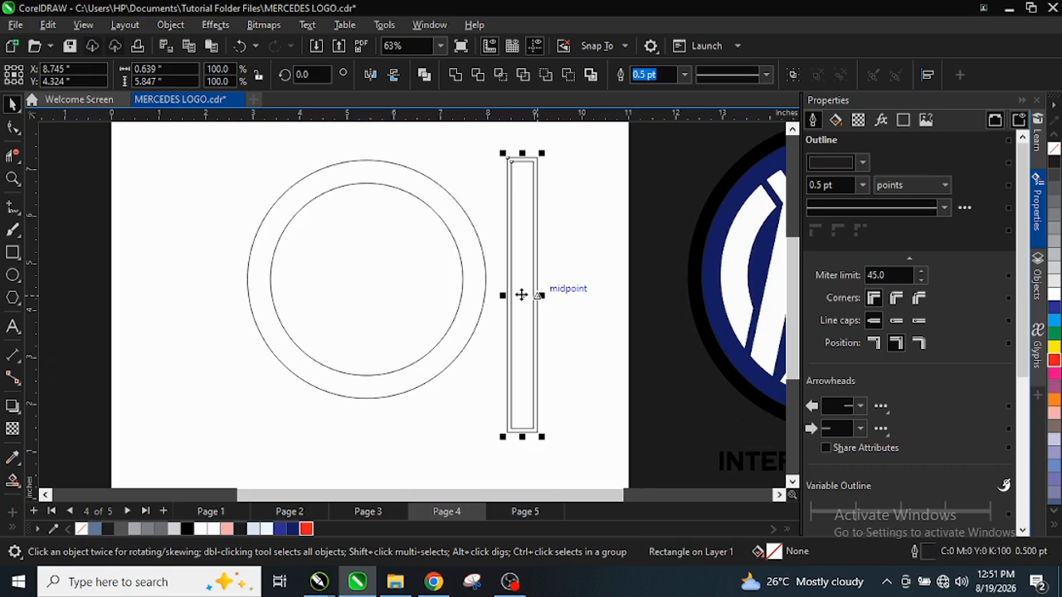
pyautogui.moveTo(444, 286); pyautogui.dragTo(365, 278)
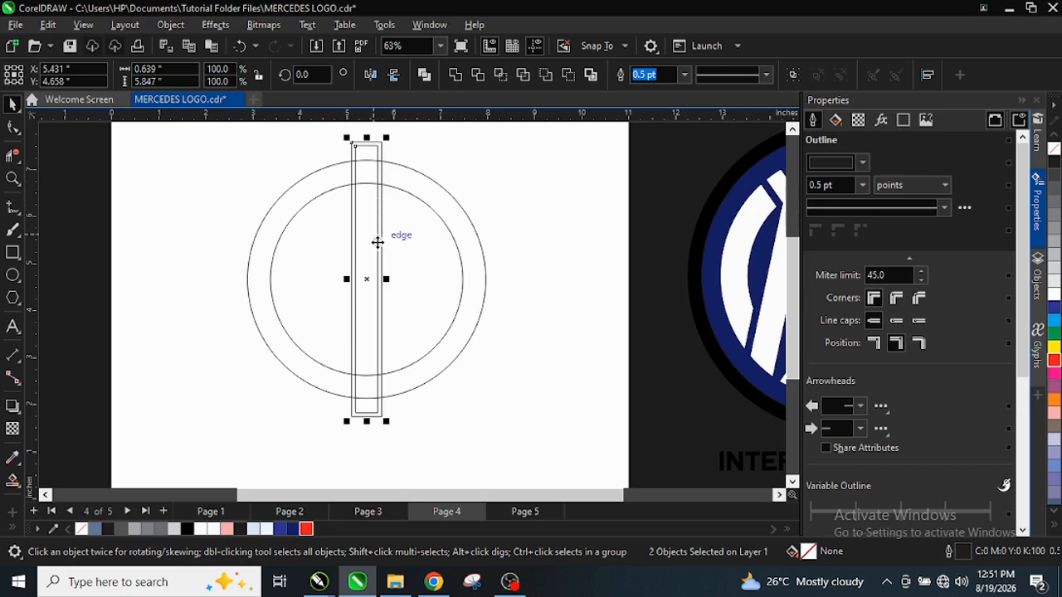
pyautogui.hotkey('ctrl', 'g')
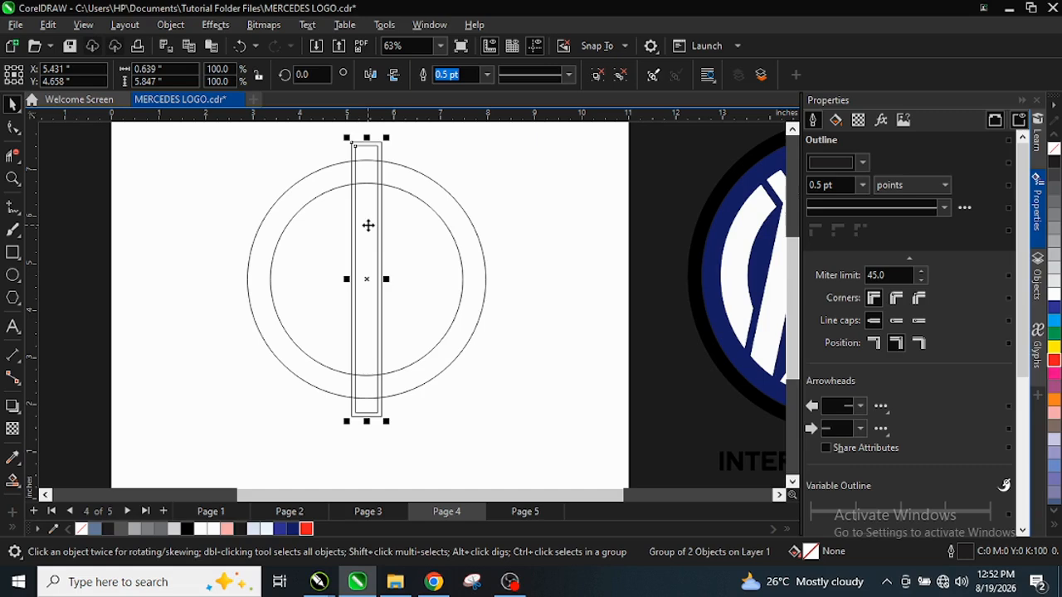
# - Copy the grouped vertical bar and paste a duplicate in the same place
pyautogui.rightClick(367, 276)
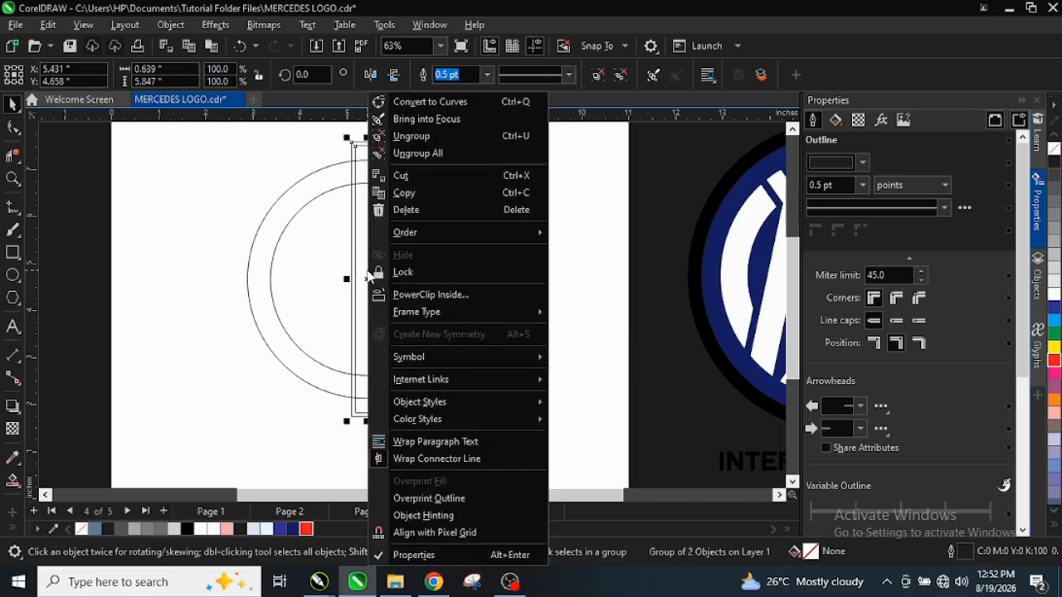
pyautogui.click(413, 197)
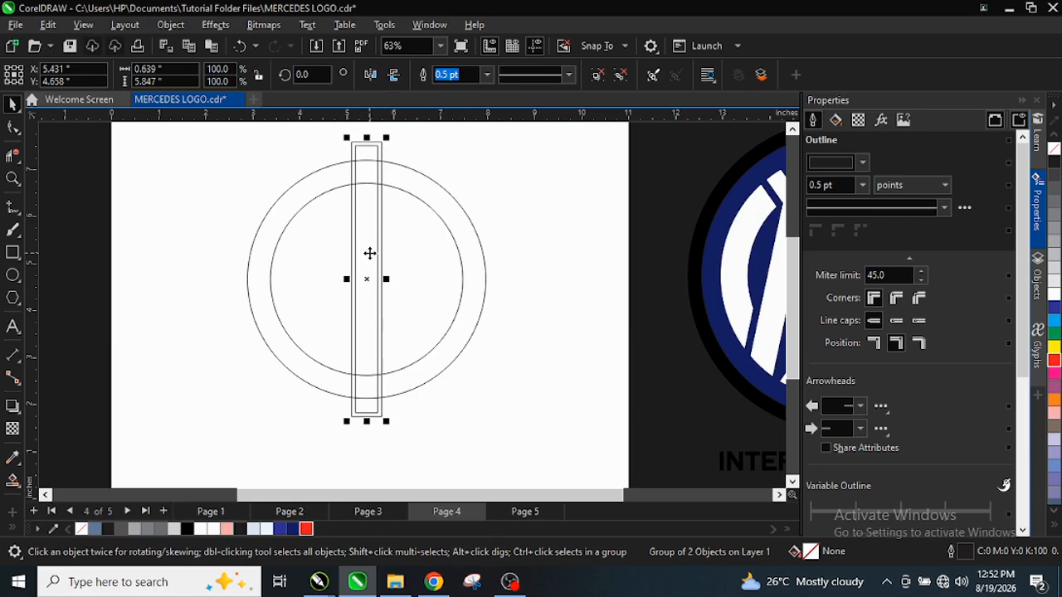
pyautogui.rightClick(370, 253)
pyautogui.click(610, 233)
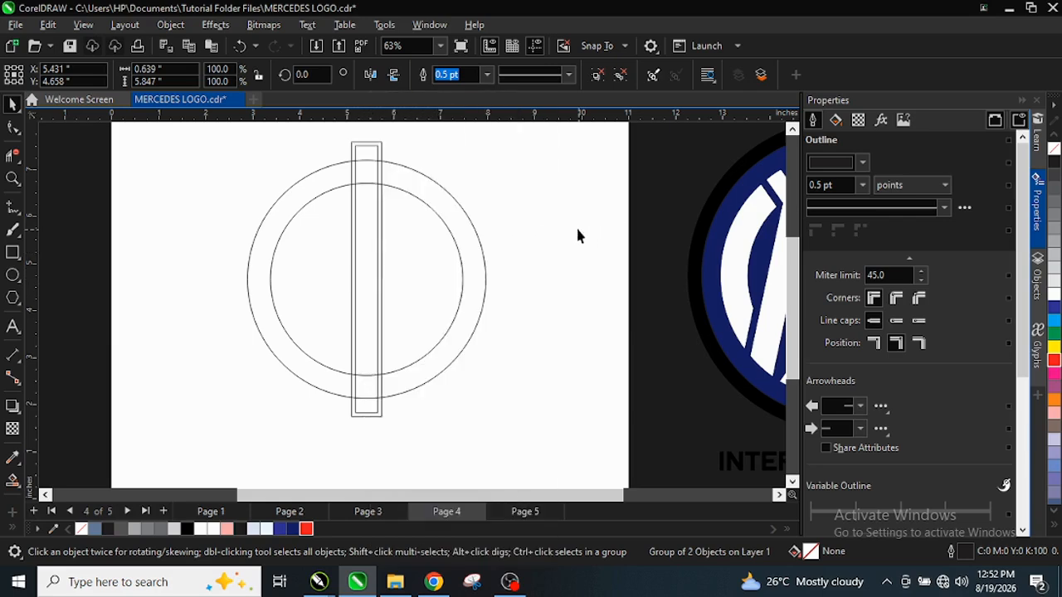
pyautogui.rightClick(539, 221)
pyautogui.click(574, 341)
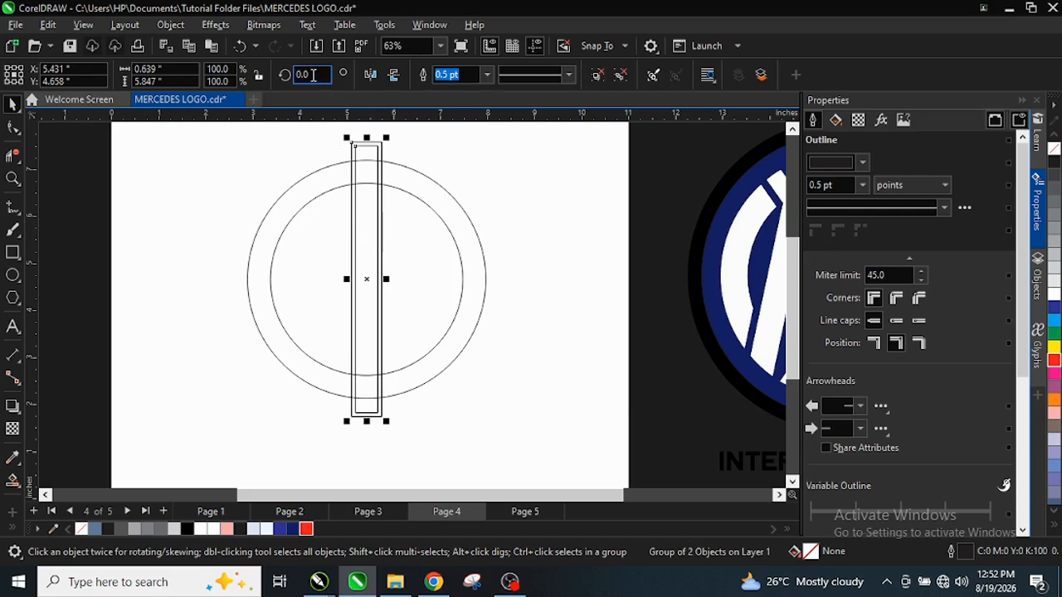
# - Rotate the duplicated bar group by 25 degrees
pyautogui.moveTo(314, 75); pyautogui.dragTo(293, 79)
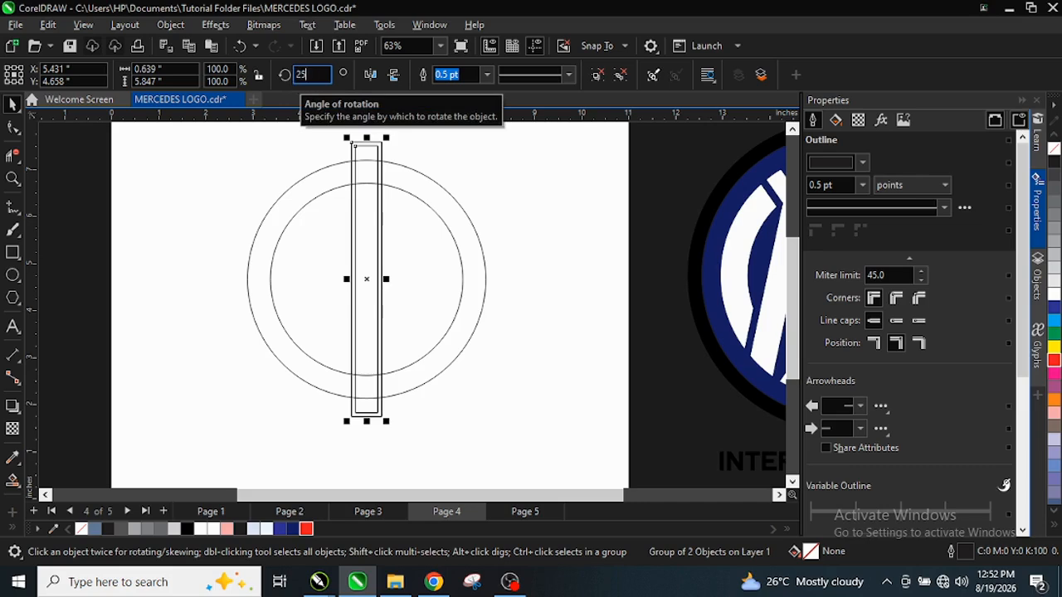
pyautogui.write('25')
pyautogui.press('Return')
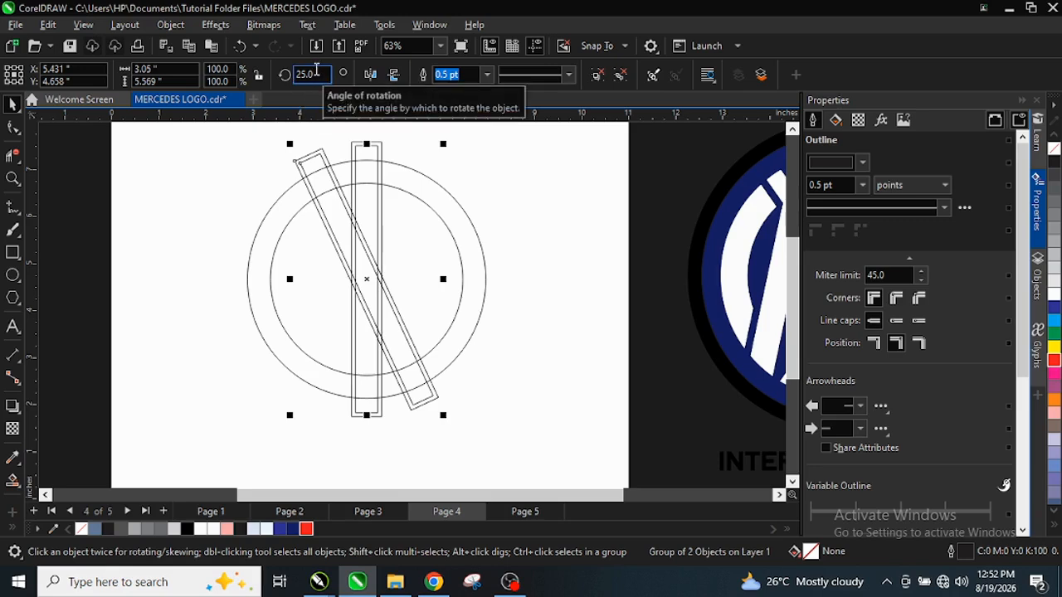
# - Set the rotation of the duplicated bar group to 35 degrees
pyautogui.moveTo(316, 70); pyautogui.dragTo(294, 72)
pyautogui.write('35')
pyautogui.press('Return')
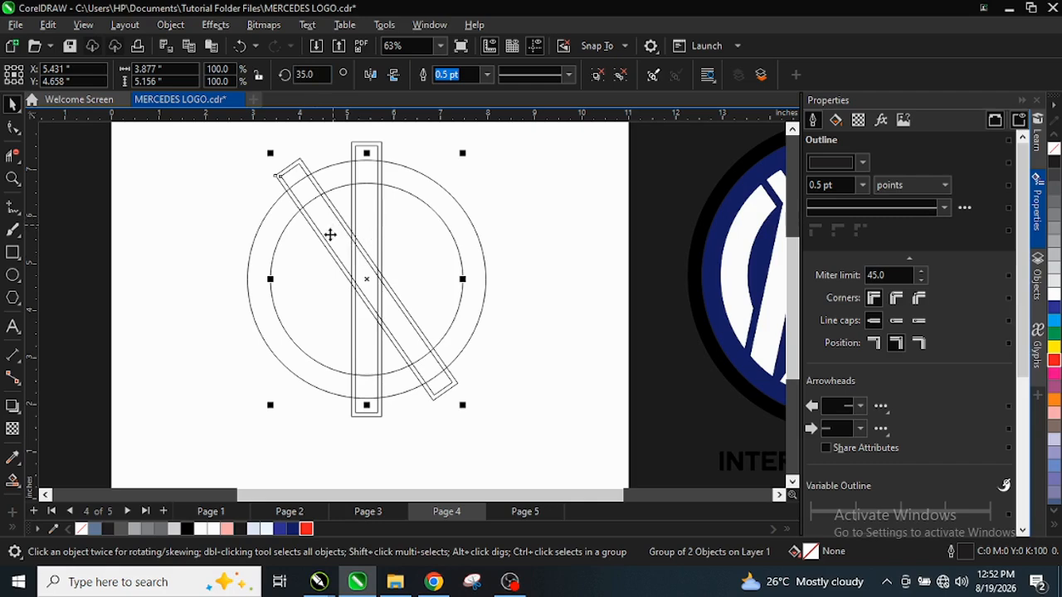
# - Make a horizontally mirrored copy of the 35-degree bar group, about 4.08 inches wide overall, crossing the original at the circles' centre
pyautogui.click(231, 213)
pyautogui.click(327, 220)
pyautogui.click(564, 219)
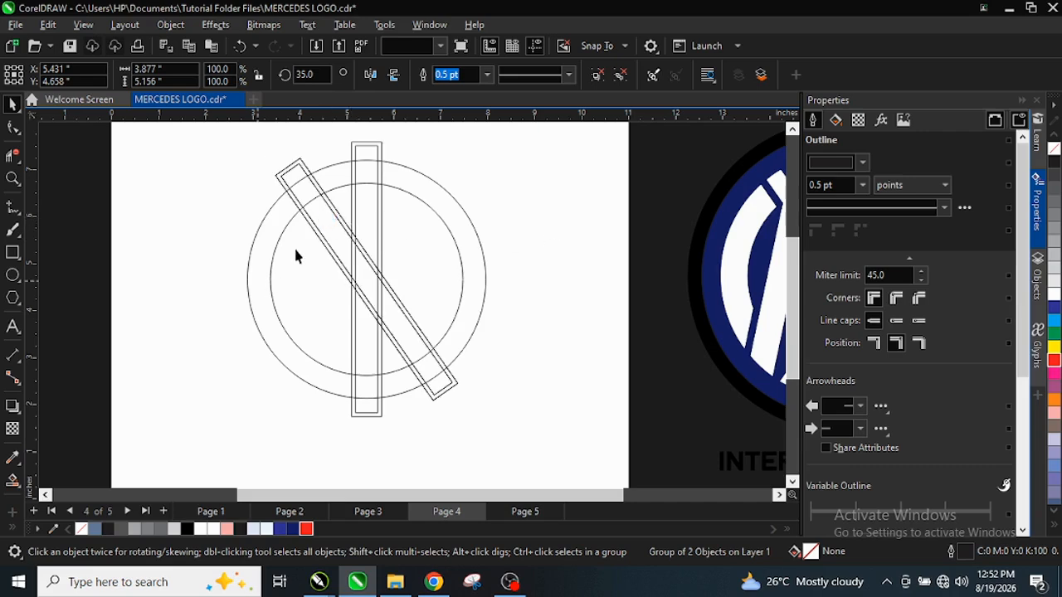
pyautogui.click(320, 224)
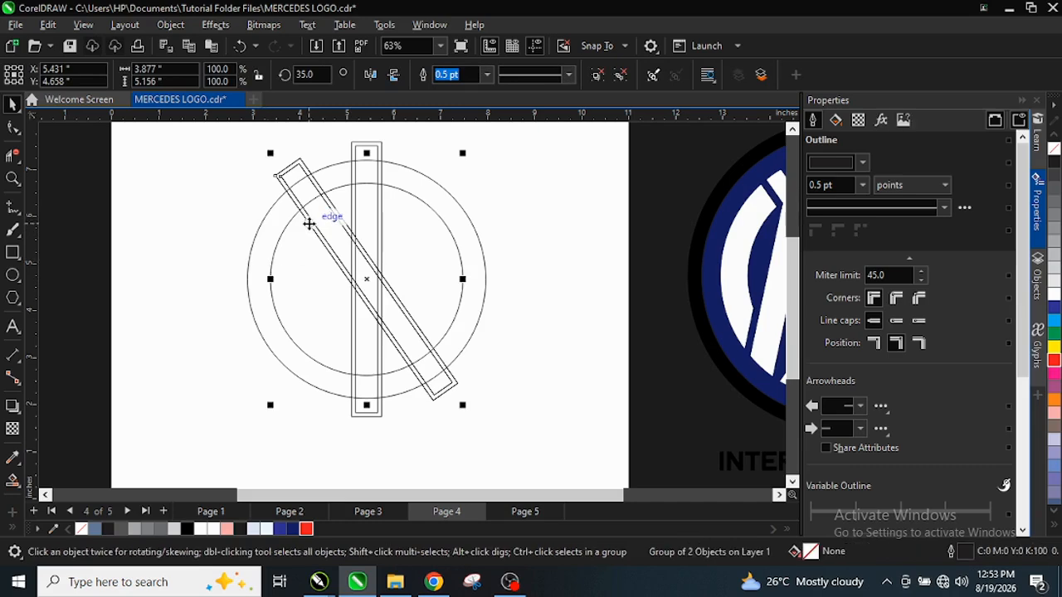
pyautogui.moveTo(301, 220); pyautogui.dragTo(460, 273)
pyautogui.hotkey('ctrl', 'z')
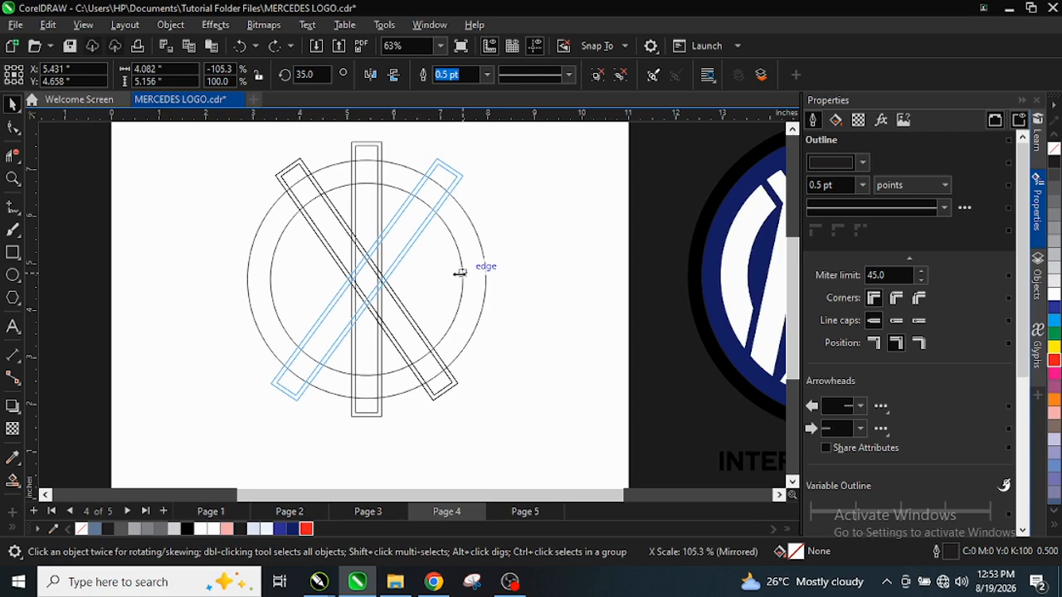
pyautogui.moveTo(460, 272); pyautogui.dragTo(460, 274)
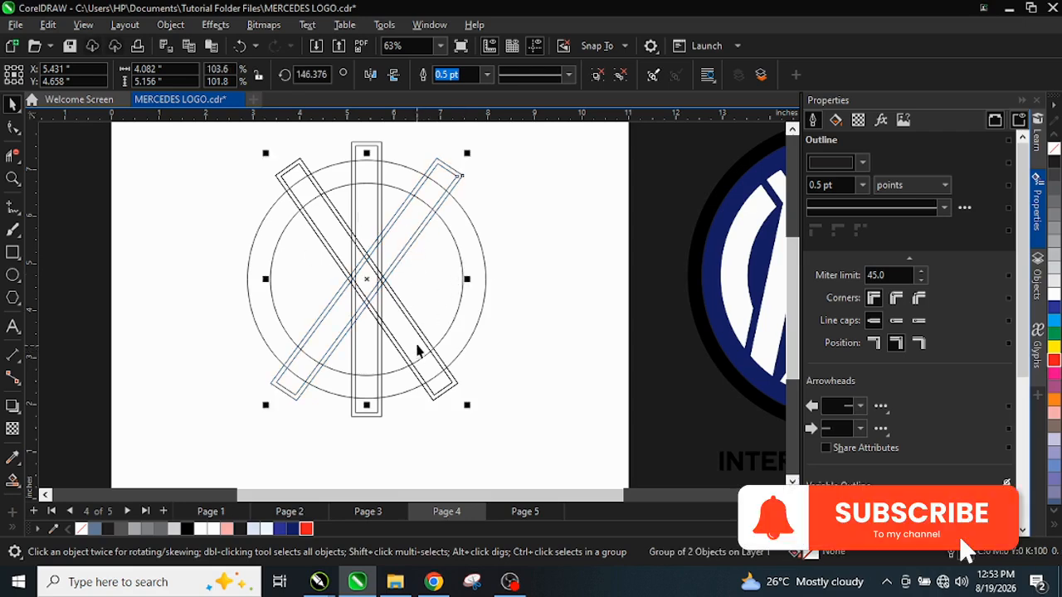
pyautogui.scroll(2, 386, 225)
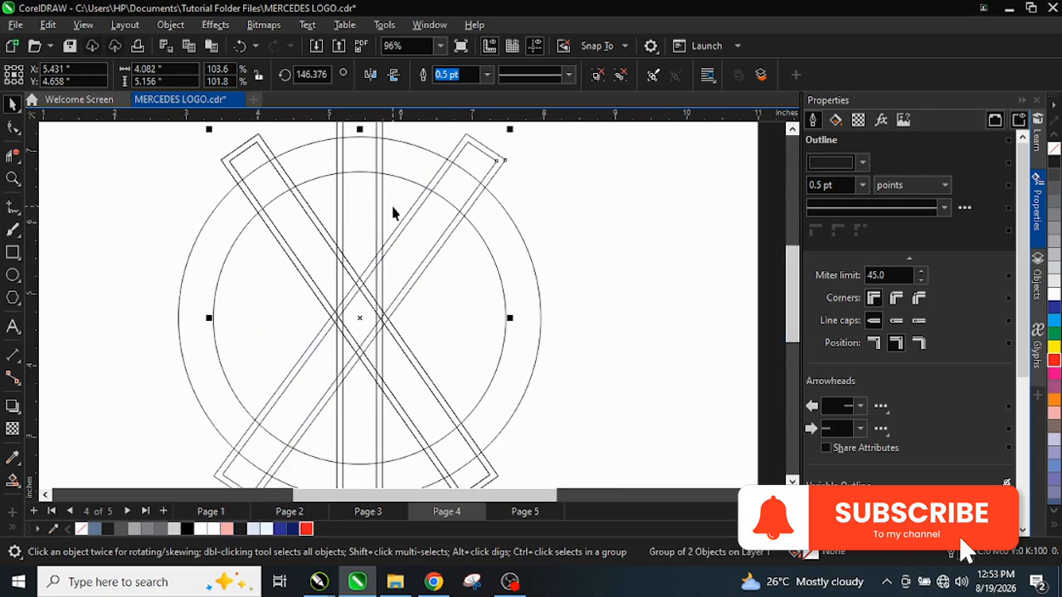
pyautogui.scroll(-1, 398, 205)
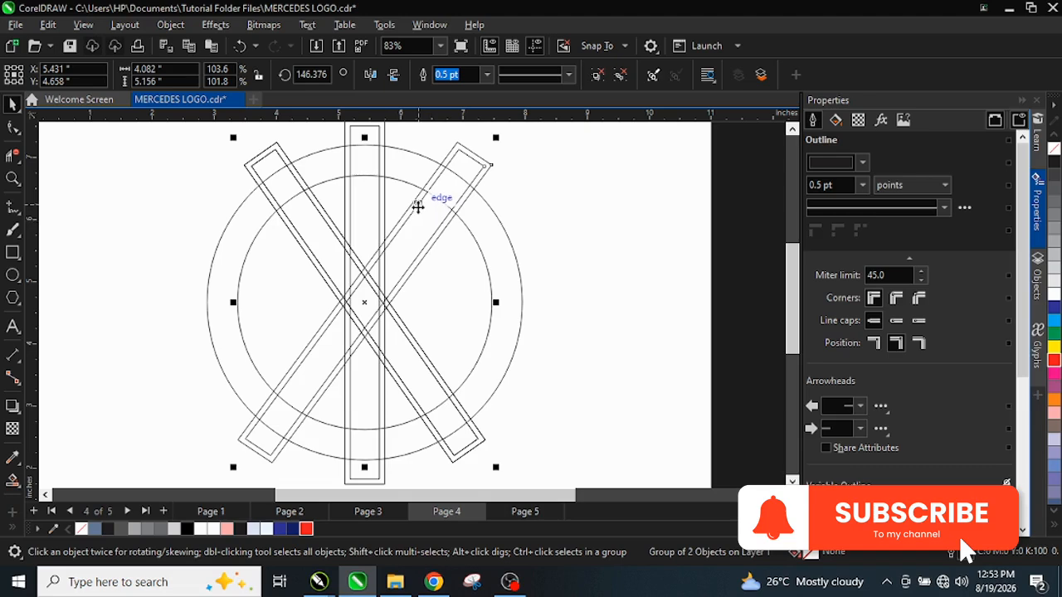
# - Copy the vertical bar group about 1.44 inches to its right and rotate the copy by about 12.8 degrees
pyautogui.click(367, 243)
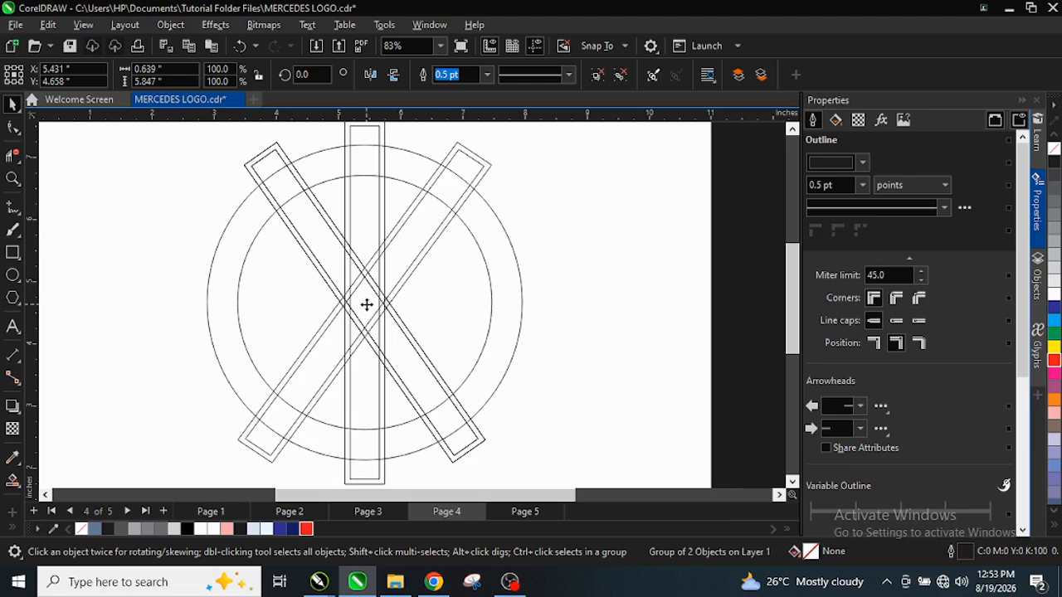
pyautogui.moveTo(367, 304); pyautogui.dragTo(456, 313)
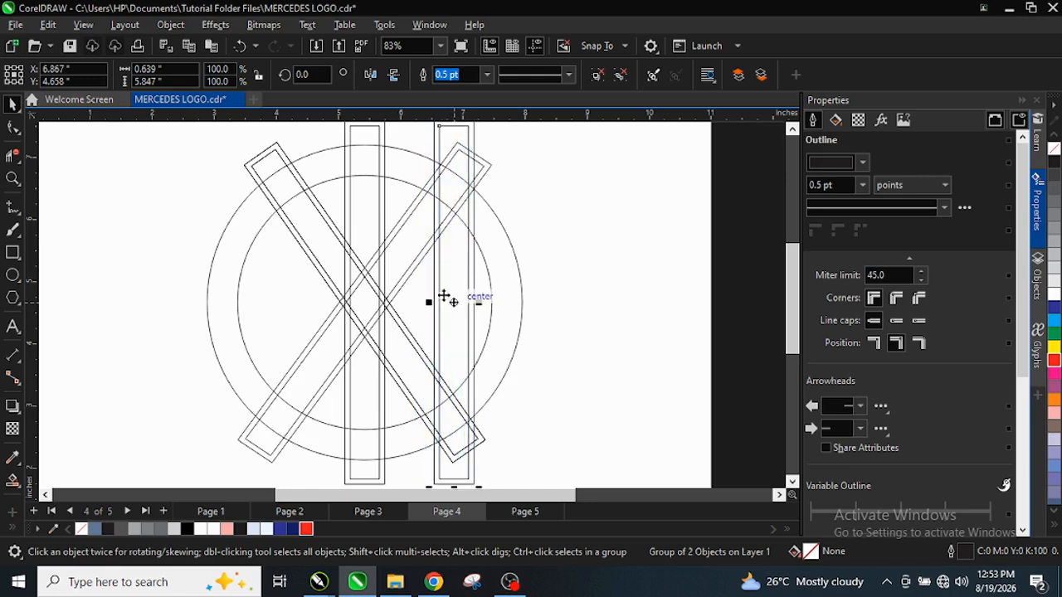
pyautogui.scroll(-1, 449, 282)
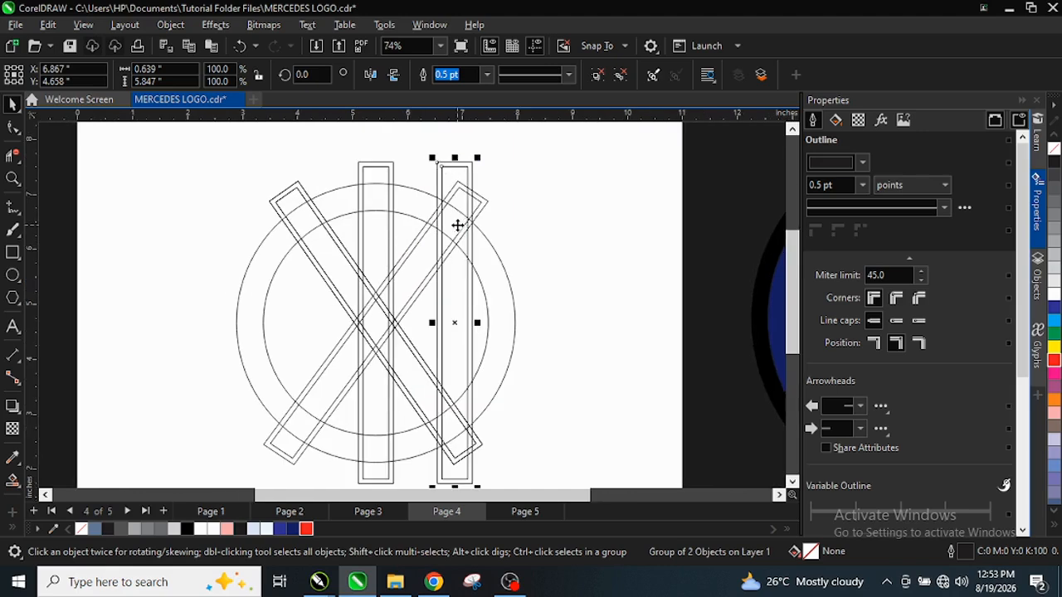
pyautogui.click(444, 165)
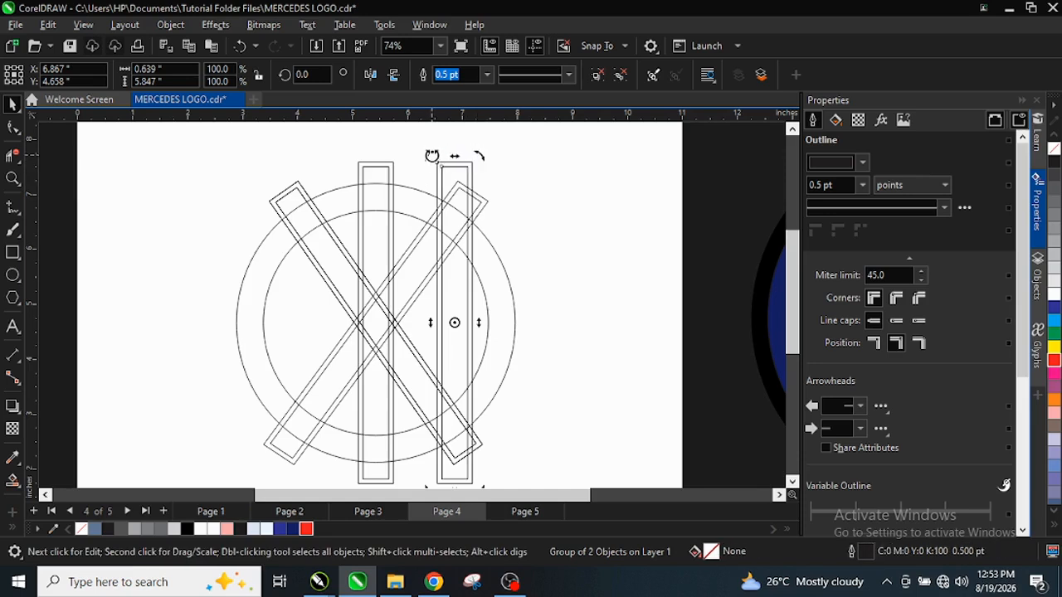
pyautogui.moveTo(431, 155); pyautogui.dragTo(390, 161)
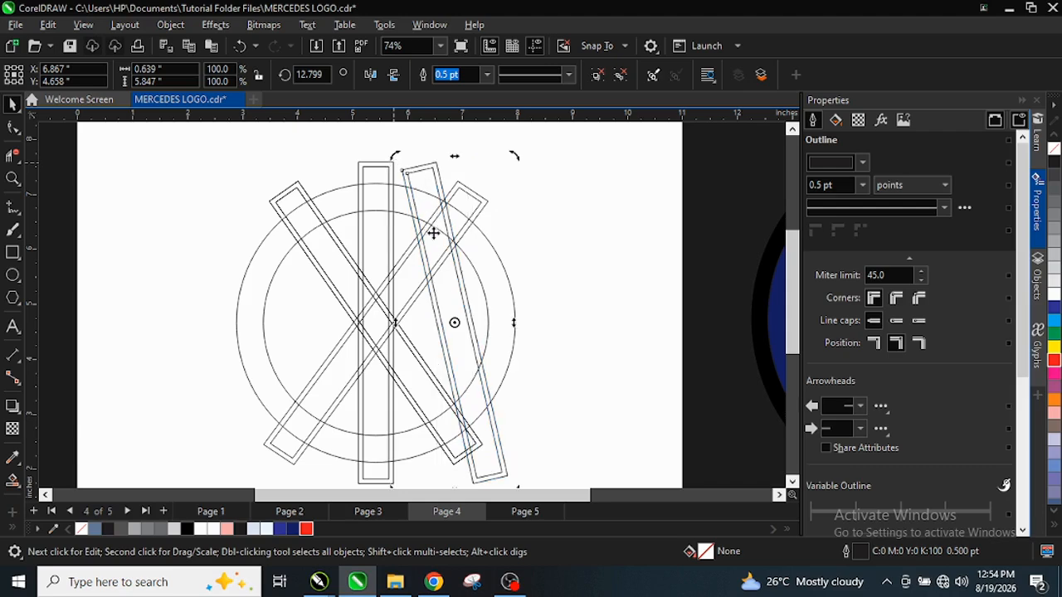
pyautogui.scroll(1, 433, 253)
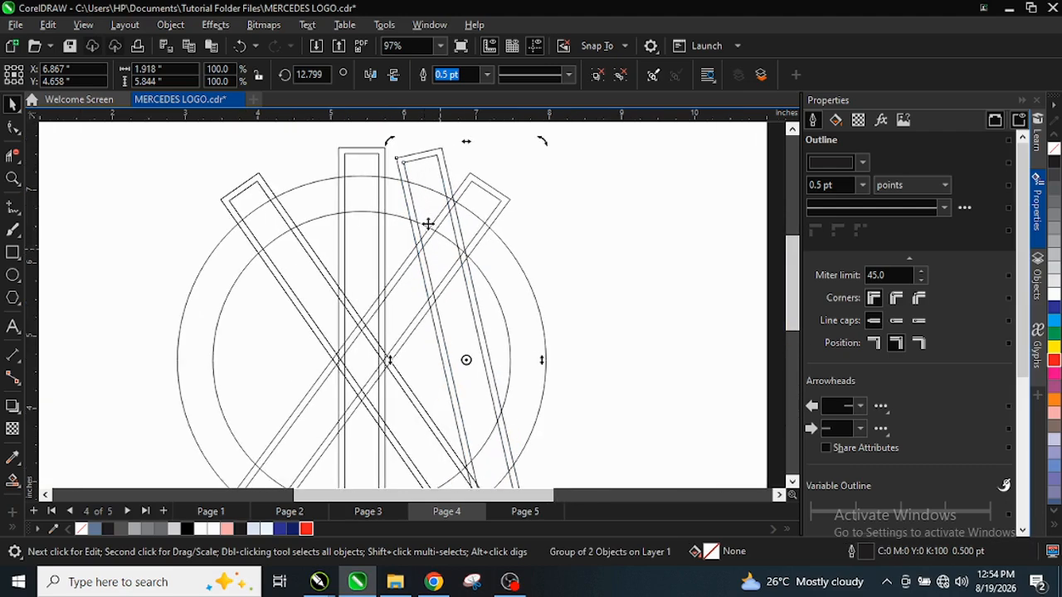
# - Move the slightly tilted bar group so its upper-left outer corner touches the upper-right corner of the central vertical bar
pyautogui.moveTo(424, 193); pyautogui.dragTo(409, 186)
pyautogui.scroll(1, 387, 159)
pyautogui.scroll(3, 382, 166)
pyautogui.scroll(-2, 384, 213)
pyautogui.scroll(3, 390, 151)
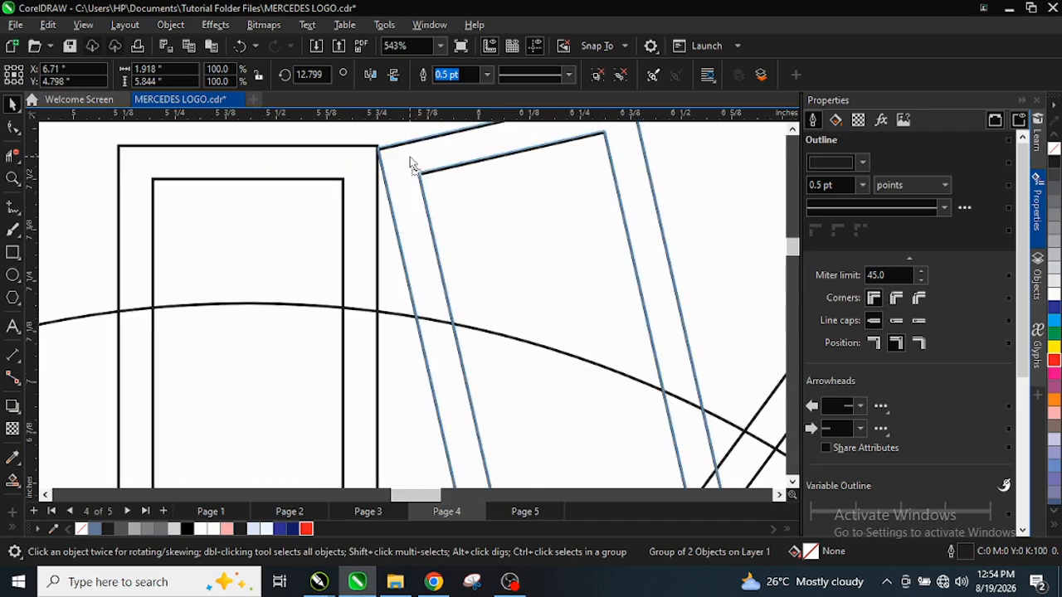
pyautogui.scroll(-6, 402, 191)
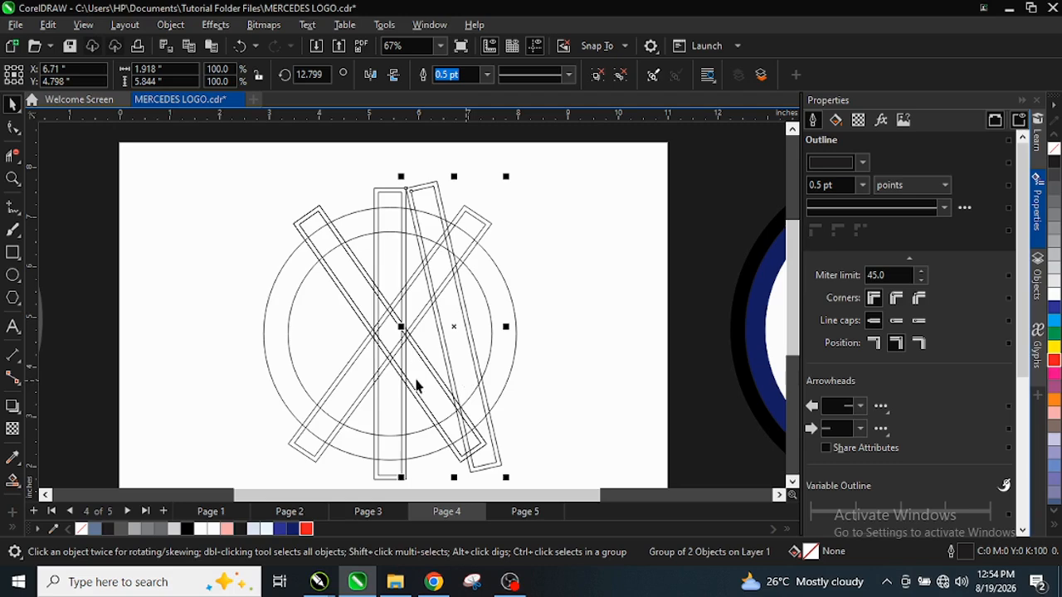
pyautogui.moveTo(509, 330); pyautogui.dragTo(235, 295)
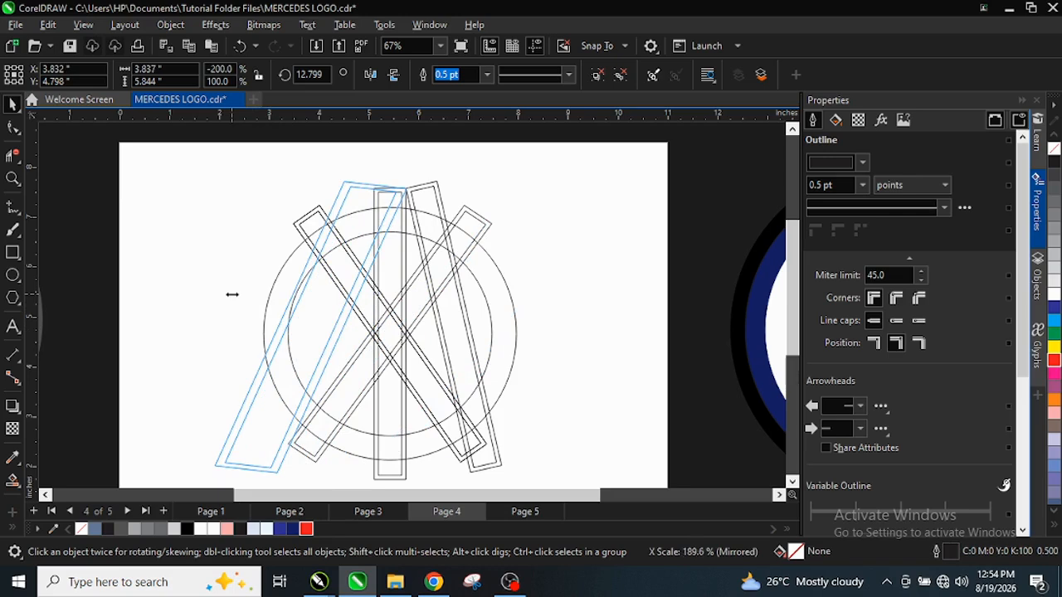
pyautogui.moveTo(233, 294); pyautogui.dragTo(232, 296)
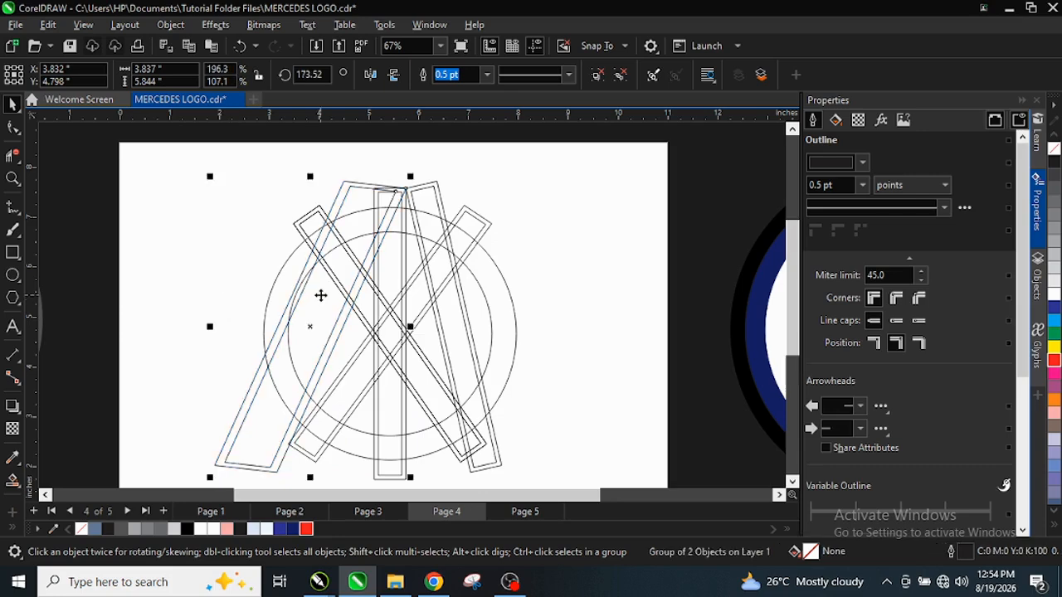
pyautogui.hotkey('ctrl', 'z')
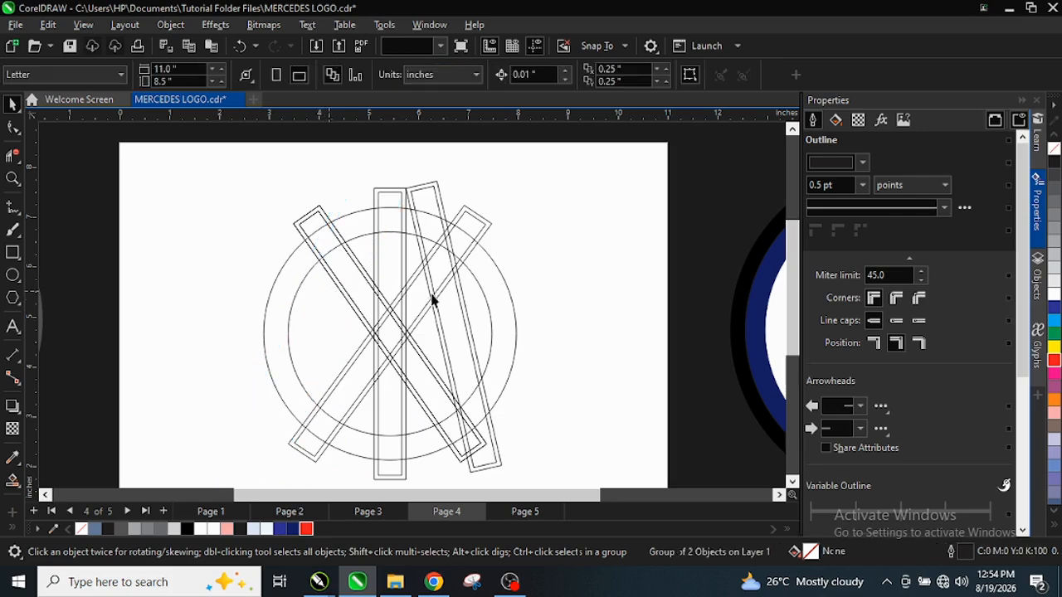
# - Make a same-size, horizontally mirrored copy of the slightly tilted bar group on its left side
pyautogui.click(443, 229)
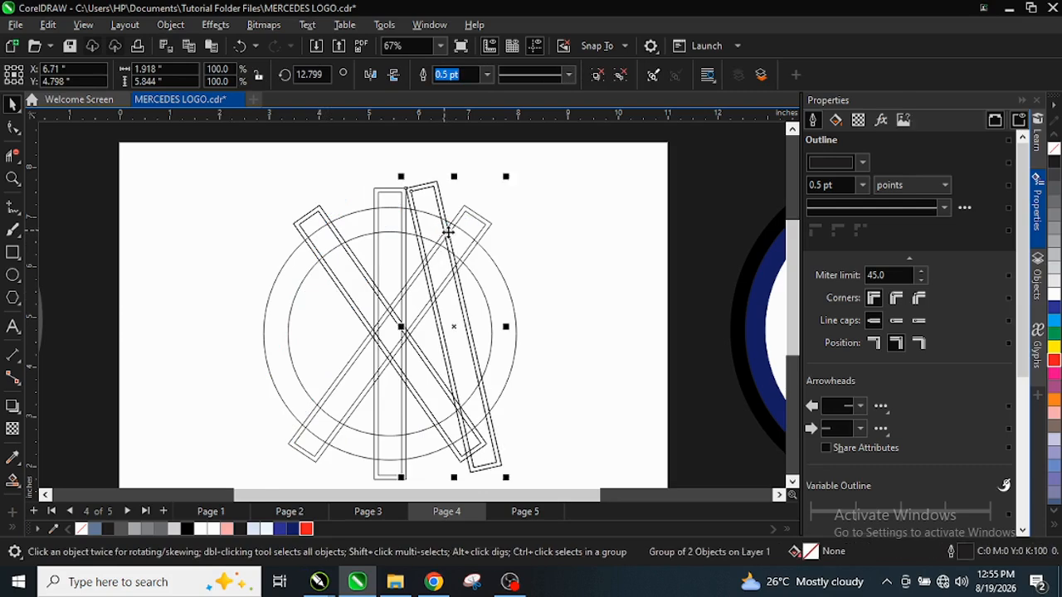
pyautogui.moveTo(506, 326); pyautogui.dragTo(304, 328)
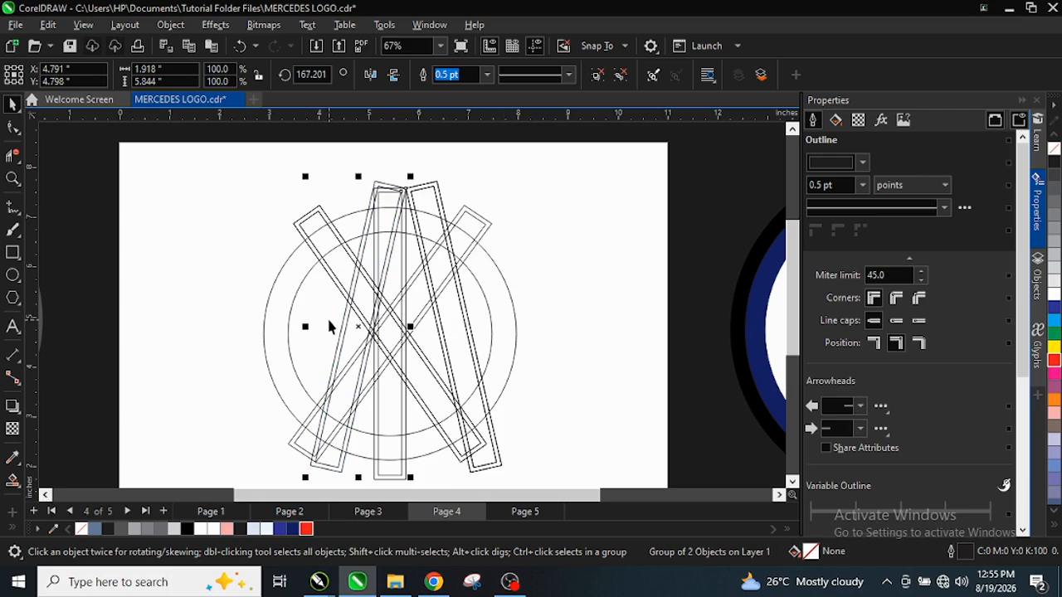
pyautogui.hotkey('ctrl', 'z')
pyautogui.moveTo(508, 326); pyautogui.dragTo(318, 329)
pyautogui.scroll(1, 355, 320)
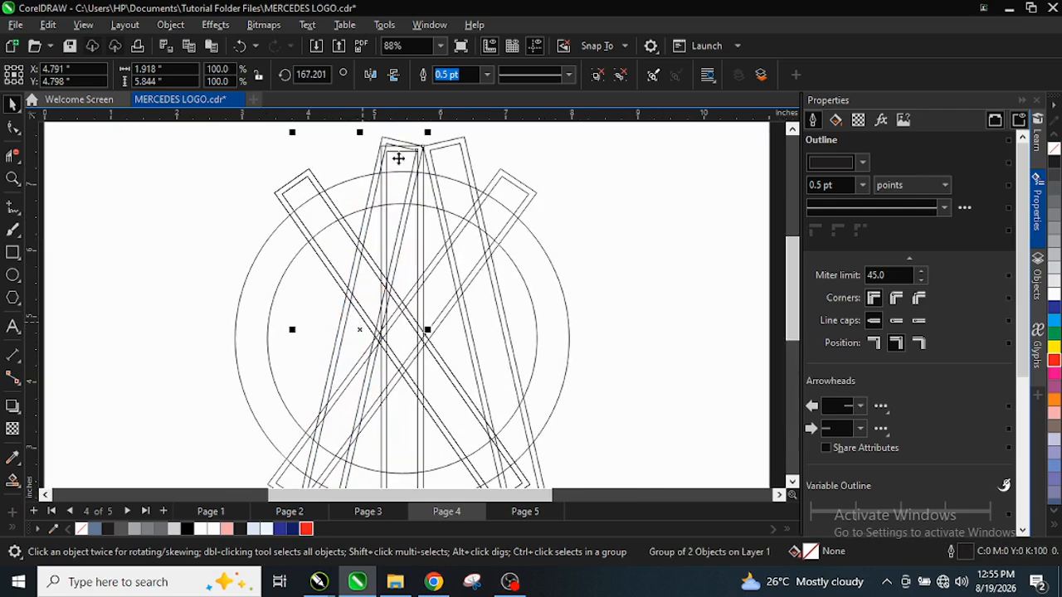
# - Move the mirrored bar group left until its upper-right outer corner touches the upper-left corner of the central vertical bar
pyautogui.moveTo(378, 200); pyautogui.dragTo(367, 179)
pyautogui.scroll(3, 369, 150)
pyautogui.scroll(3, 356, 170)
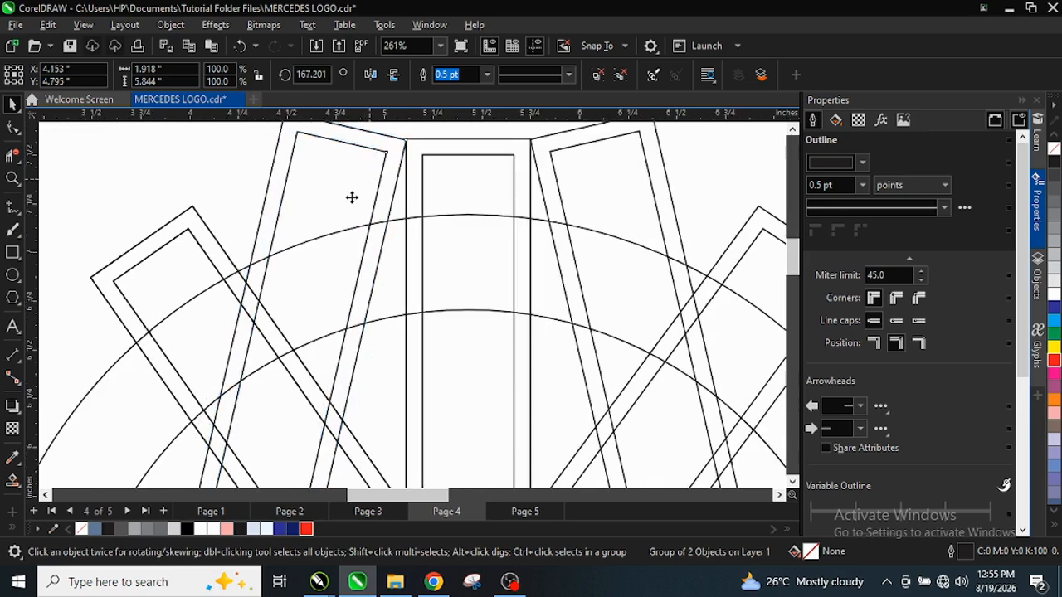
pyautogui.scroll(-4, 352, 197)
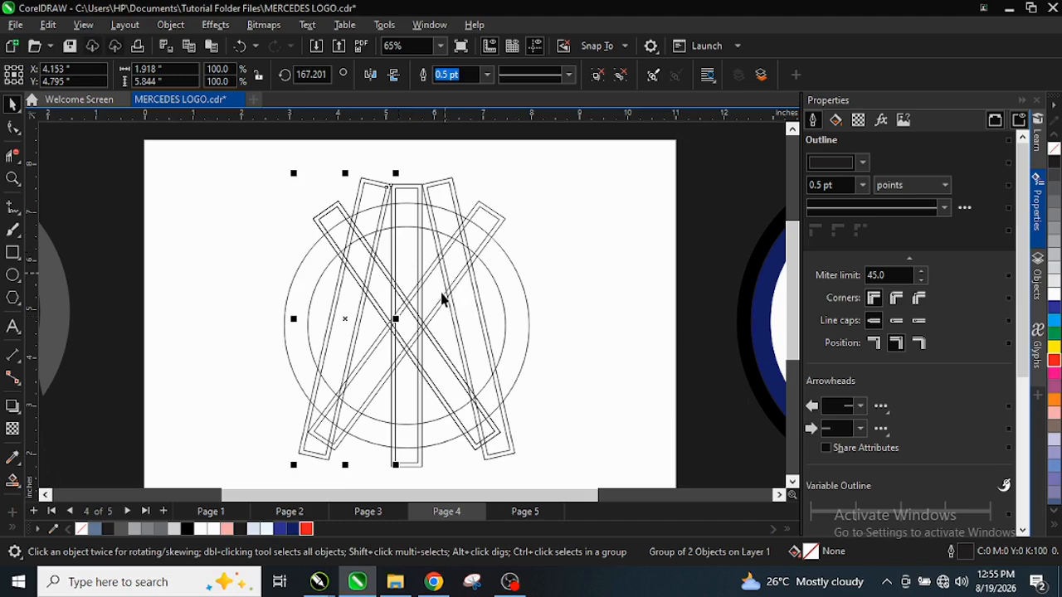
pyautogui.scroll(1, 440, 300)
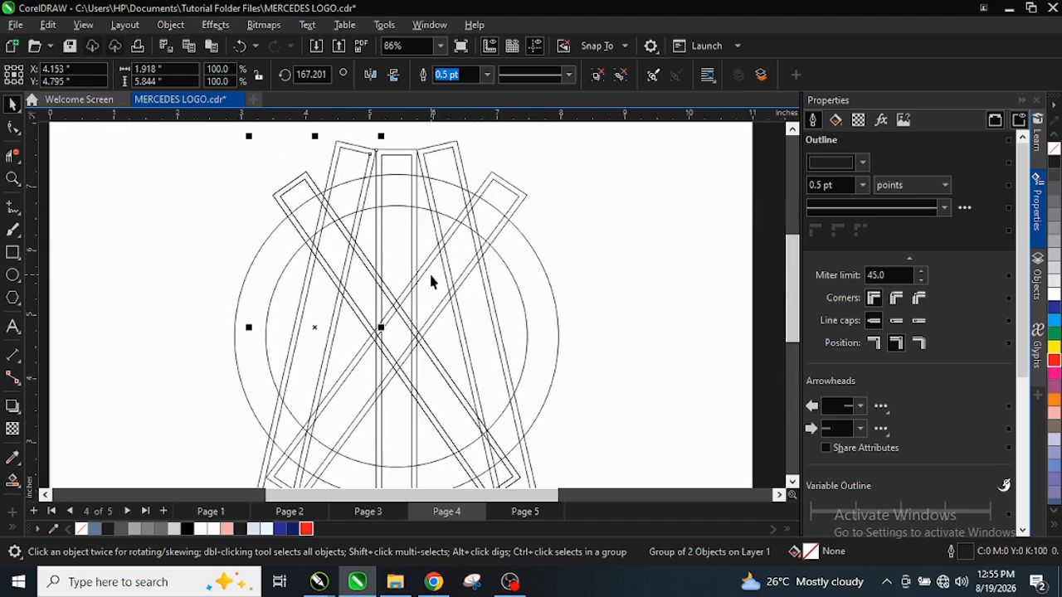
pyautogui.scroll(-2, 447, 267)
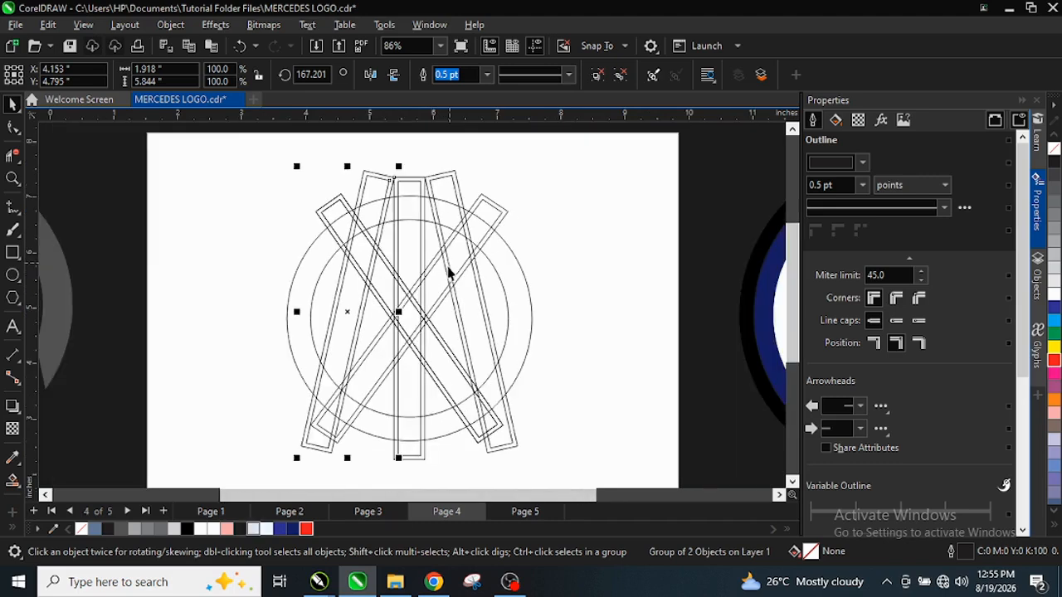
pyautogui.scroll(1, 426, 383)
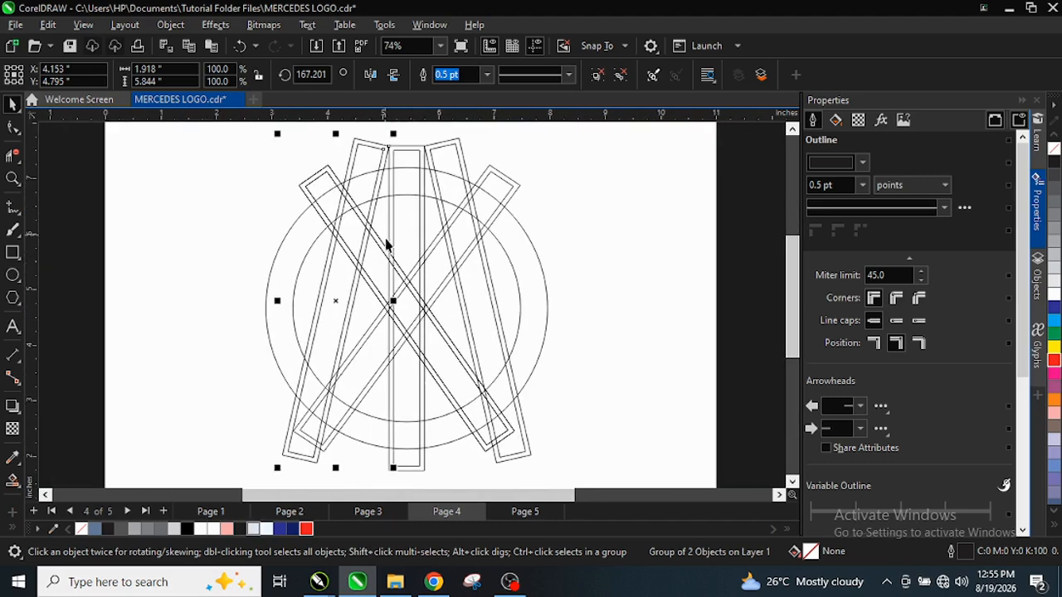
pyautogui.scroll(2, 386, 239)
pyautogui.scroll(-1, 413, 299)
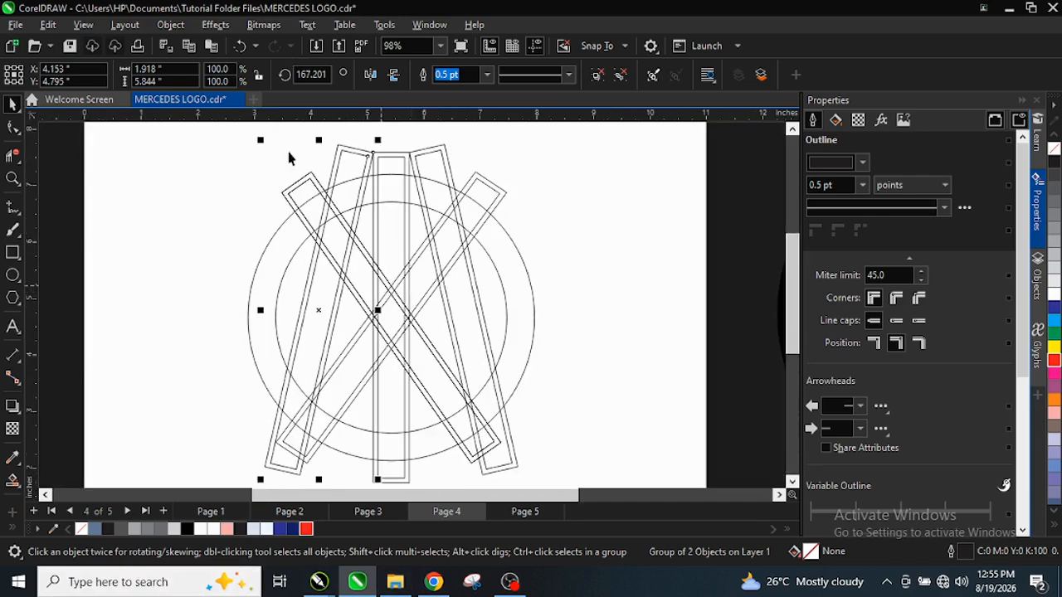
# - Smart Fill the large left and right ring segments between the two circles, outside the bars, with dark grey
pyautogui.click(12, 481)
pyautogui.click(99, 498)
pyautogui.click(274, 273)
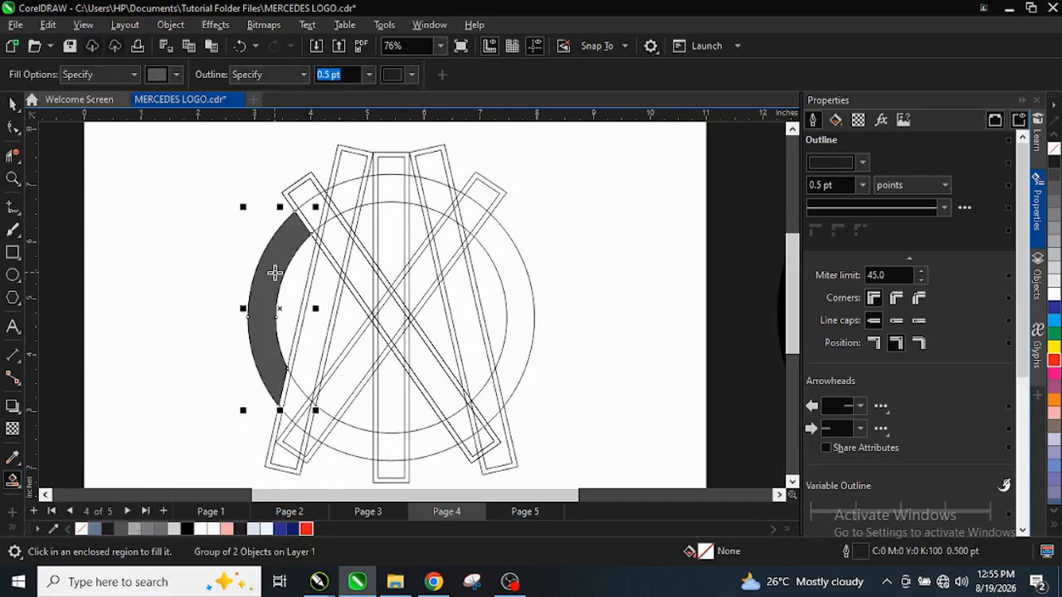
pyautogui.click(13, 481)
pyautogui.click(65, 500)
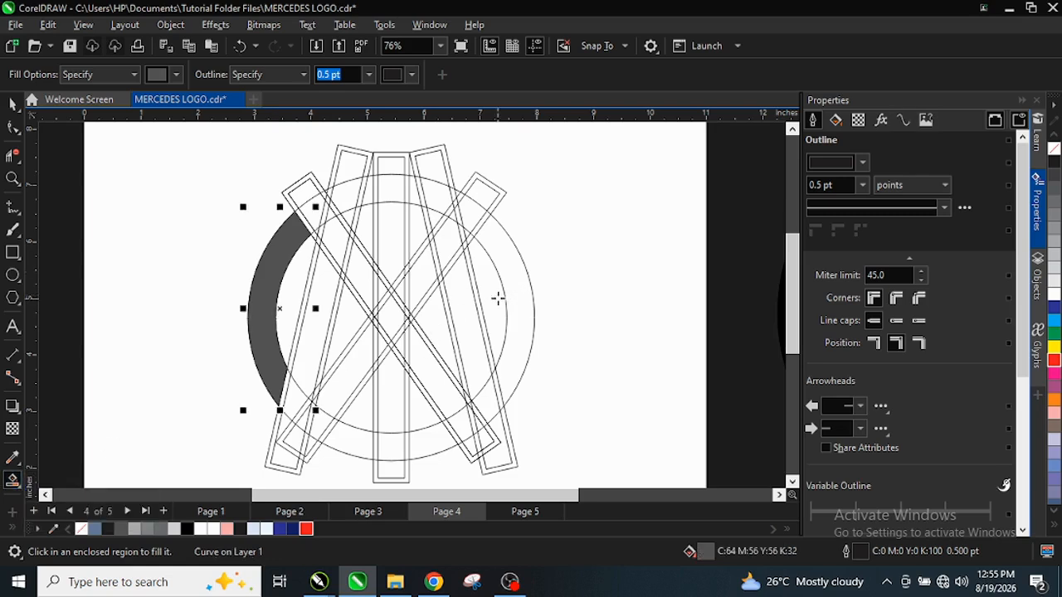
pyautogui.click(518, 305)
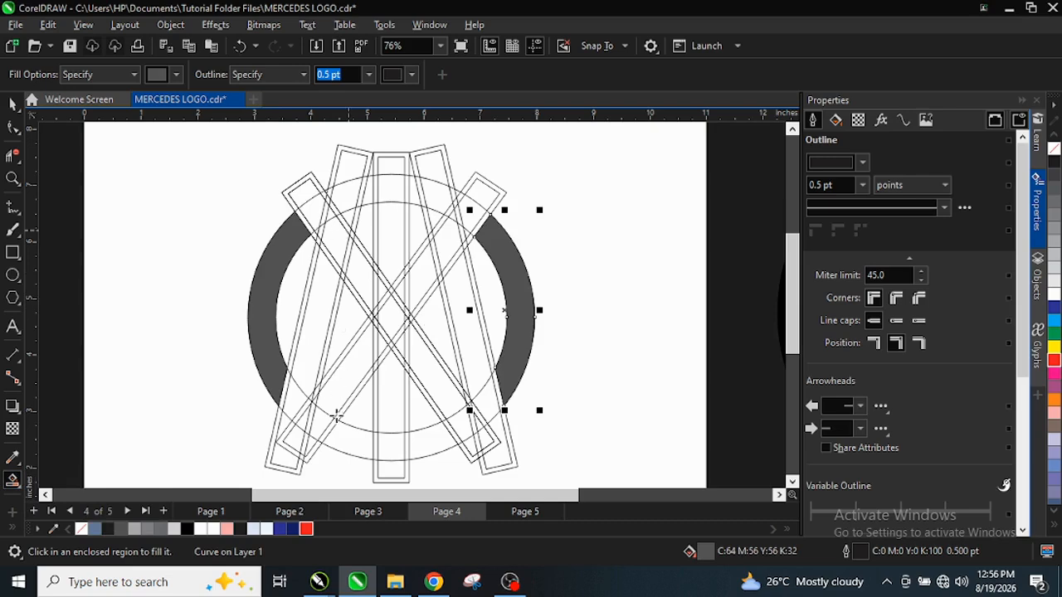
# - Smart Fill the bottom ring segments inside, beside and along both narrow edges of the vertical bar with dark grey
pyautogui.click(387, 446)
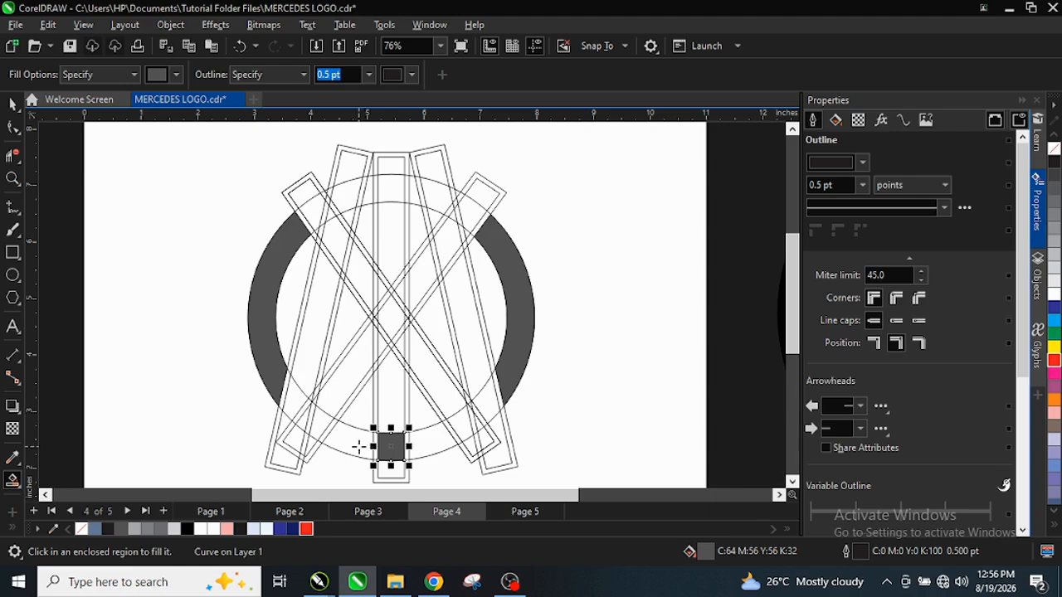
pyautogui.click(358, 445)
pyautogui.click(416, 446)
pyautogui.scroll(2, 406, 452)
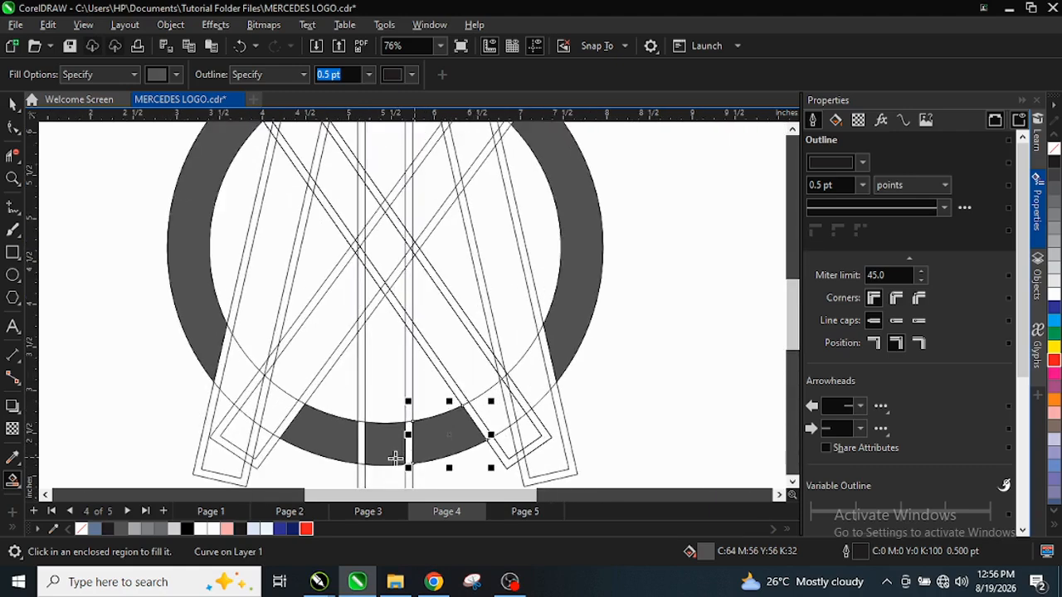
pyautogui.scroll(2, 397, 458)
pyautogui.click(352, 442)
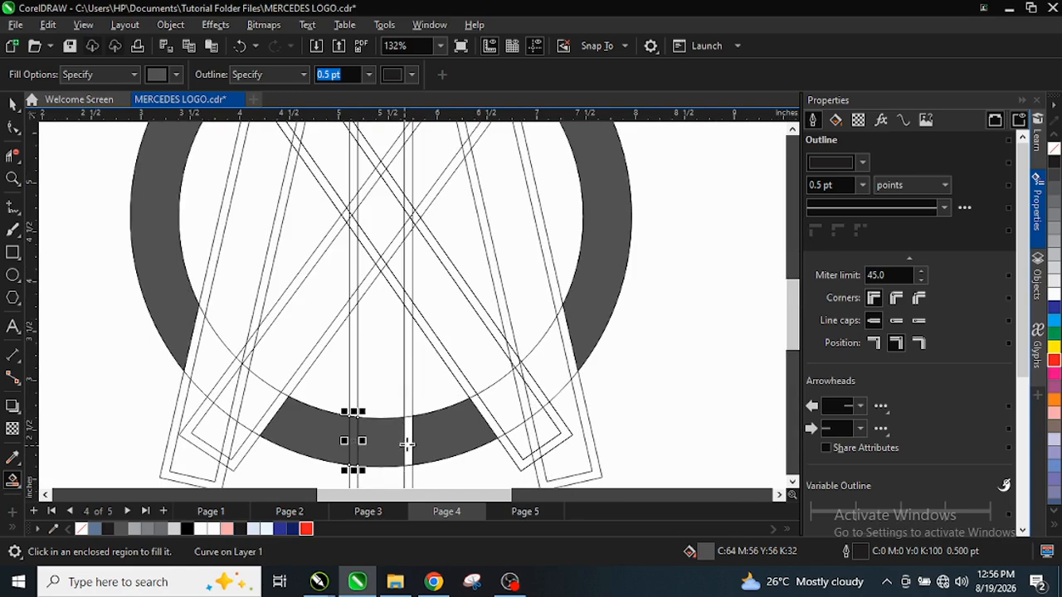
pyautogui.scroll(-2, 302, 393)
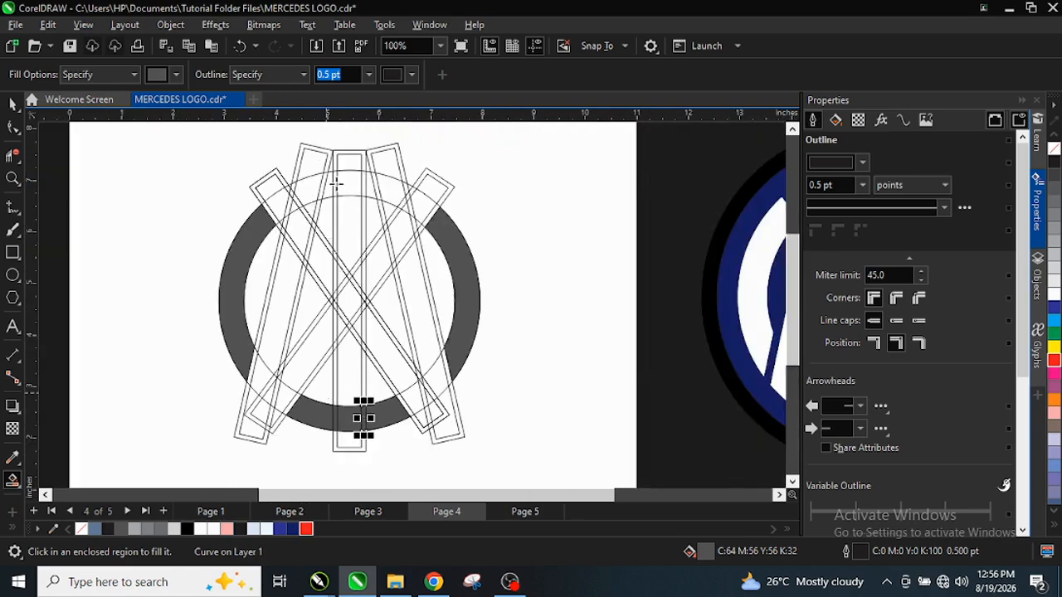
# - Smart Fill the top ring segments inside the vertical bar, along its edges and out to the slightly tilted bars with dark grey
pyautogui.scroll(2, 337, 204)
pyautogui.click(348, 199)
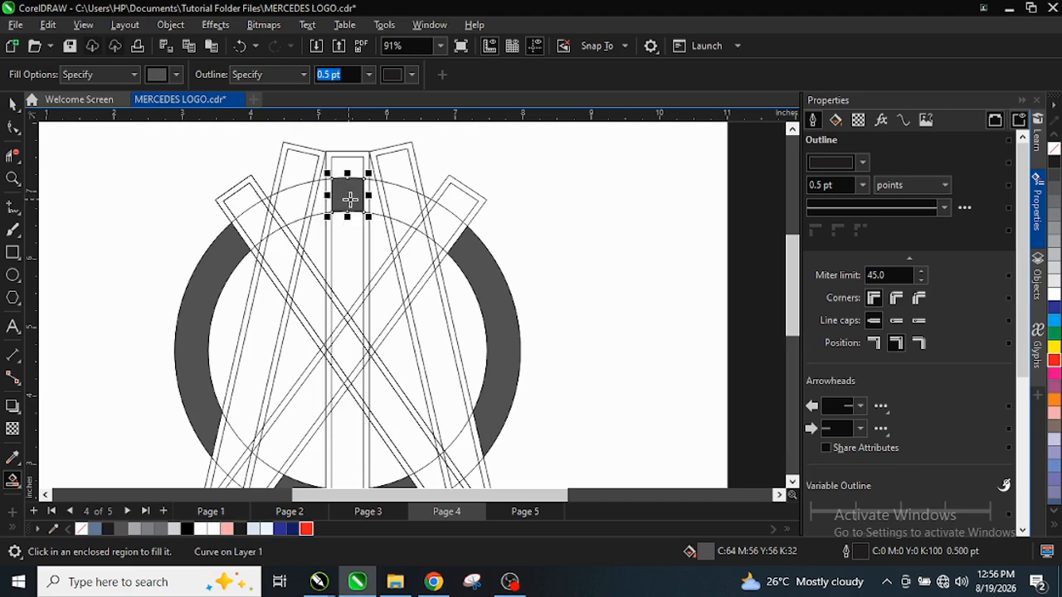
pyautogui.scroll(2, 372, 199)
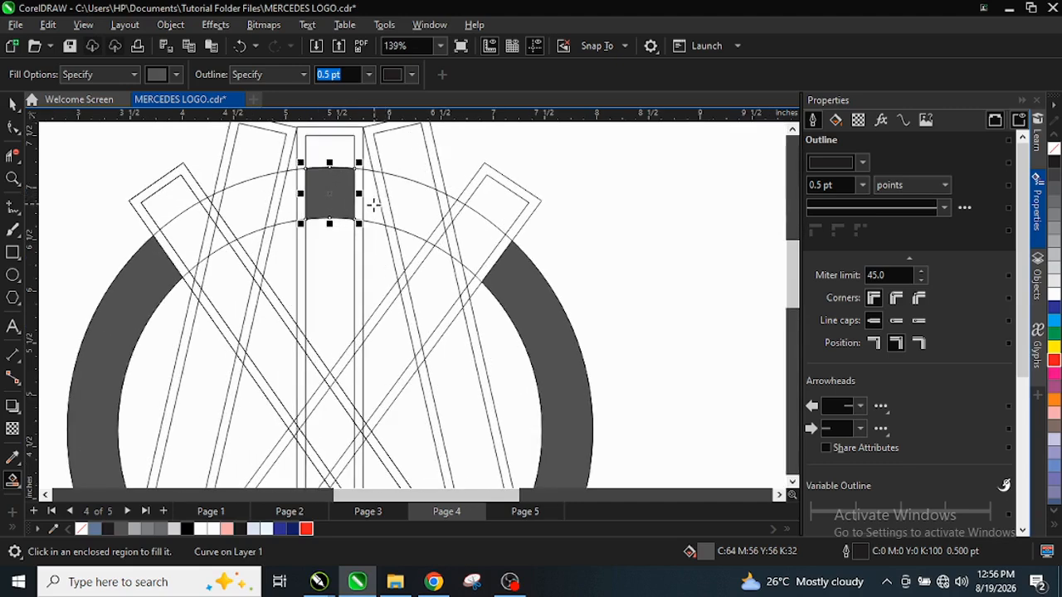
pyautogui.click(375, 204)
pyautogui.click(360, 192)
pyautogui.click(299, 201)
pyautogui.click(287, 206)
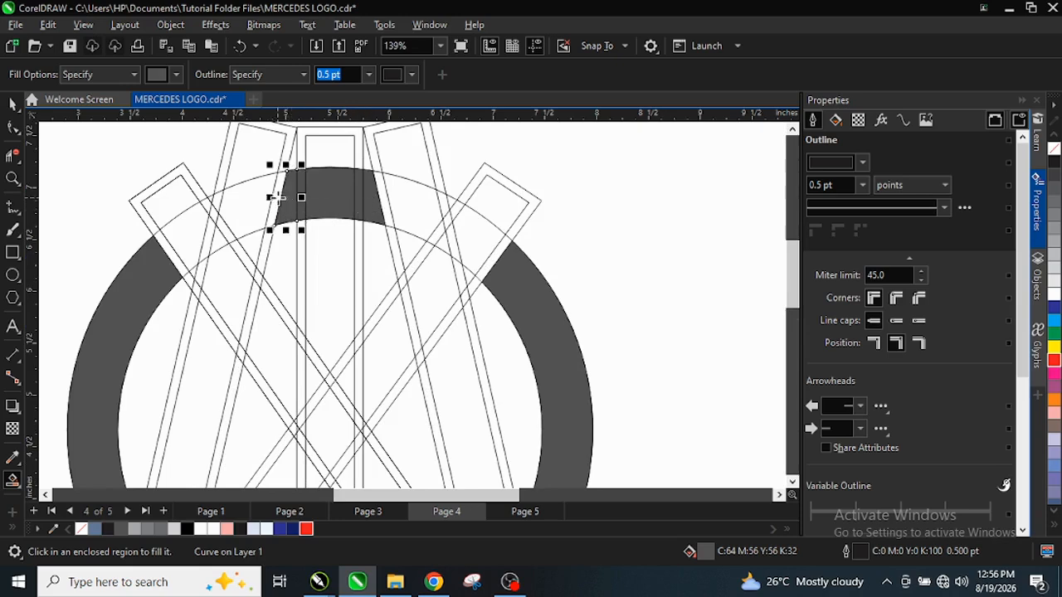
pyautogui.click(276, 200)
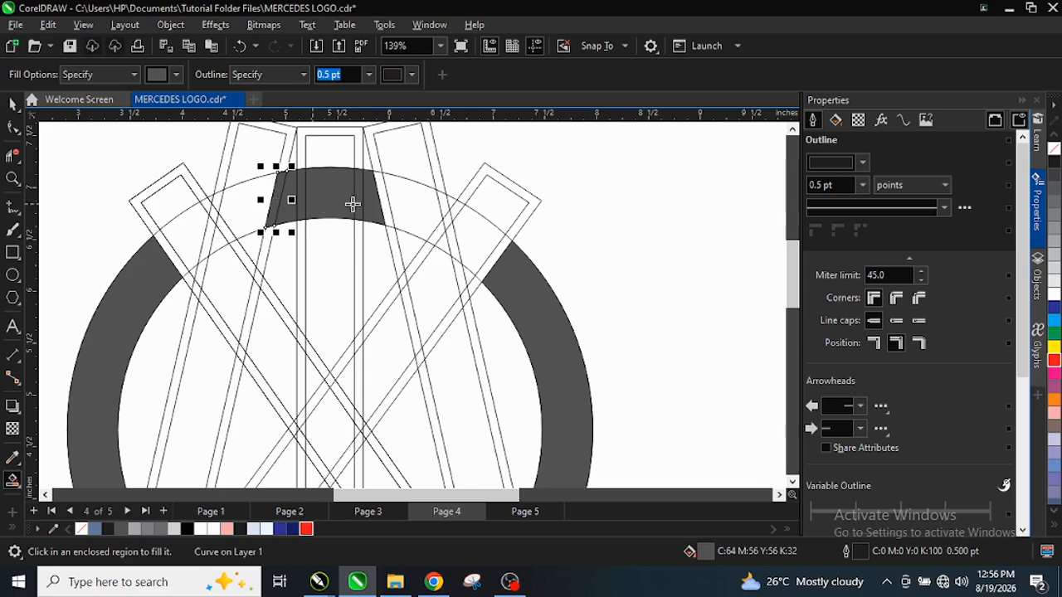
pyautogui.hotkey('ctrl', 'z')
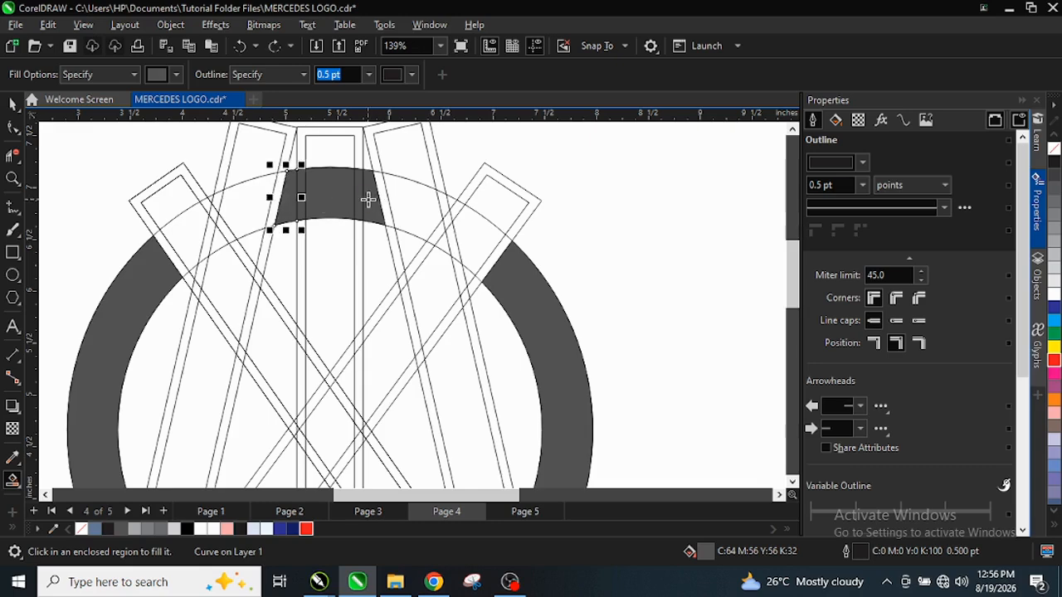
# - Smart Fill the upper, middle and lower large sections inside the vertical bar, within the inner circle, with dark grey
pyautogui.scroll(-2, 323, 203)
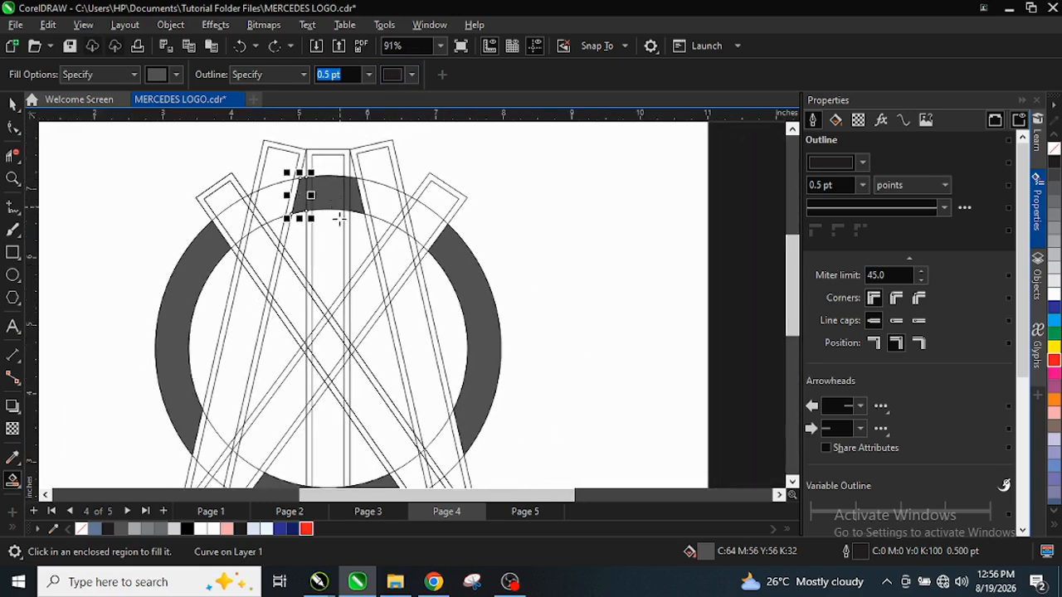
pyautogui.click(337, 234)
pyautogui.scroll(-1, 337, 236)
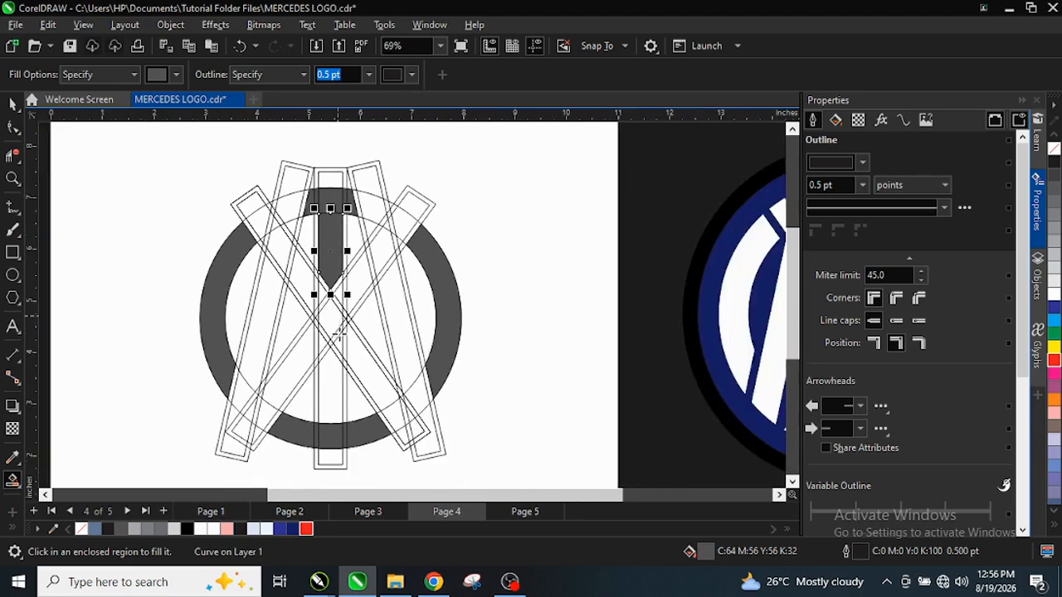
pyautogui.click(338, 334)
pyautogui.click(339, 389)
# - Smart Fill the side triangle, centre diamond and strips at the lower diagonal crossing inside the vertical bar with dark grey
pyautogui.scroll(3, 336, 414)
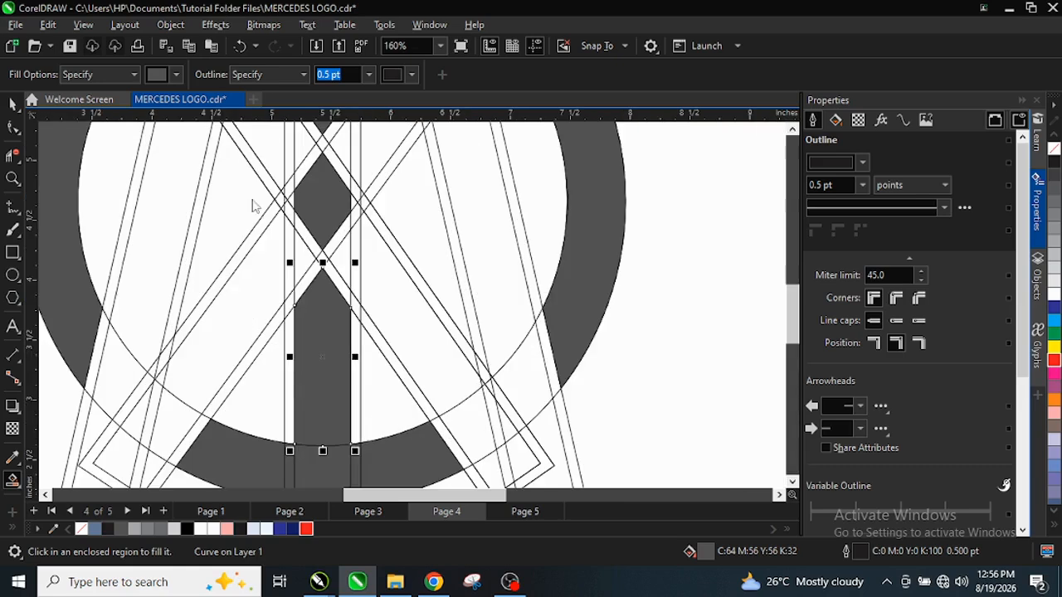
pyautogui.click(303, 257)
pyautogui.scroll(3, 302, 259)
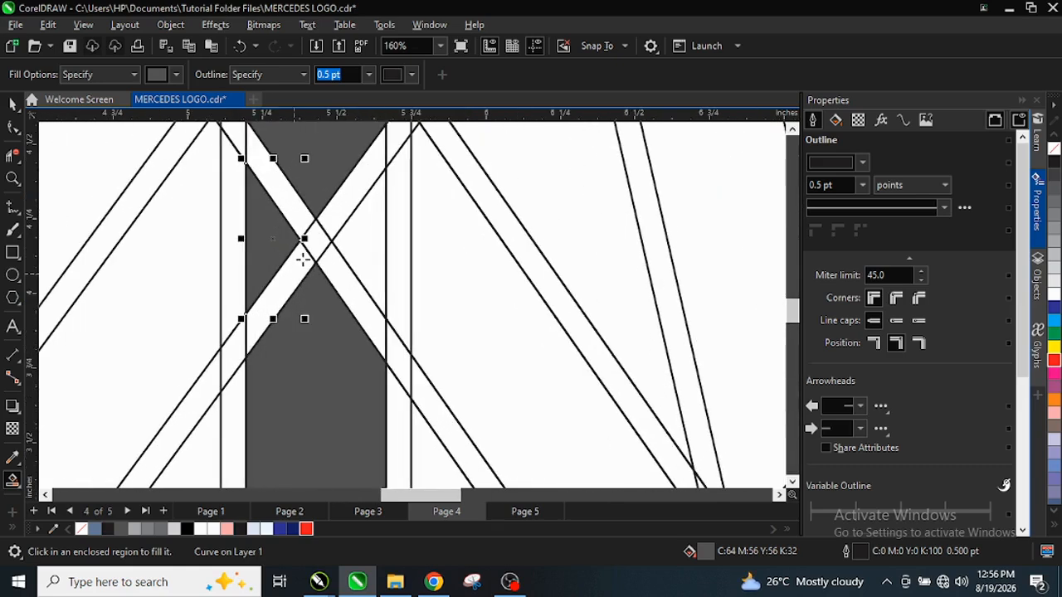
pyautogui.click(296, 268)
pyautogui.click(315, 236)
pyautogui.click(334, 273)
pyautogui.click(357, 241)
pyautogui.click(352, 187)
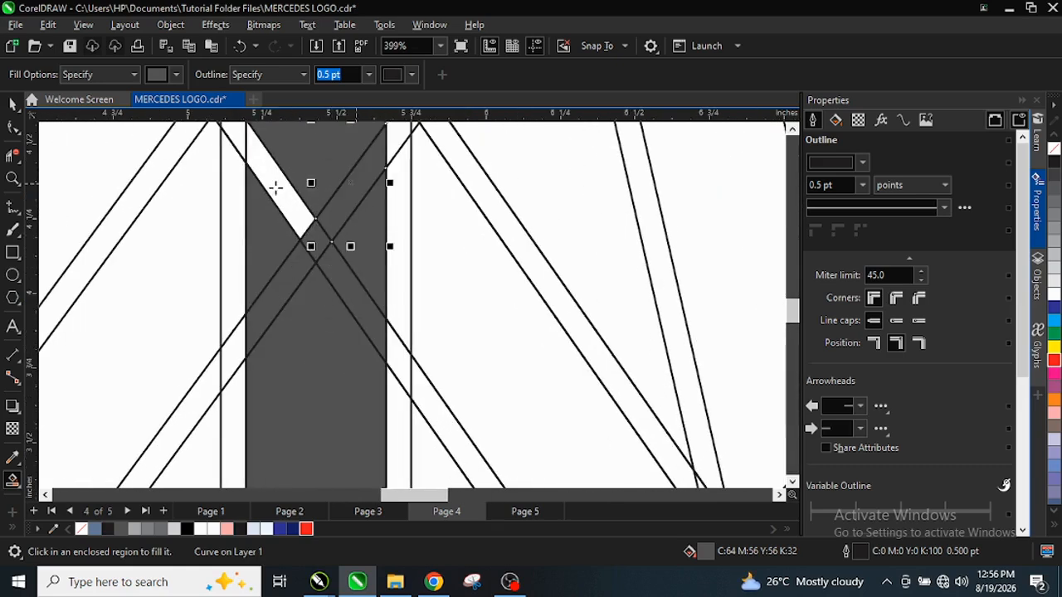
pyautogui.click(275, 189)
# - Smart Fill the remaining strips and small pieces around the upper diagonal crossing inside the vertical bar with dark grey
pyautogui.scroll(-2, 300, 294)
pyautogui.scroll(1, 308, 180)
pyautogui.click(291, 159)
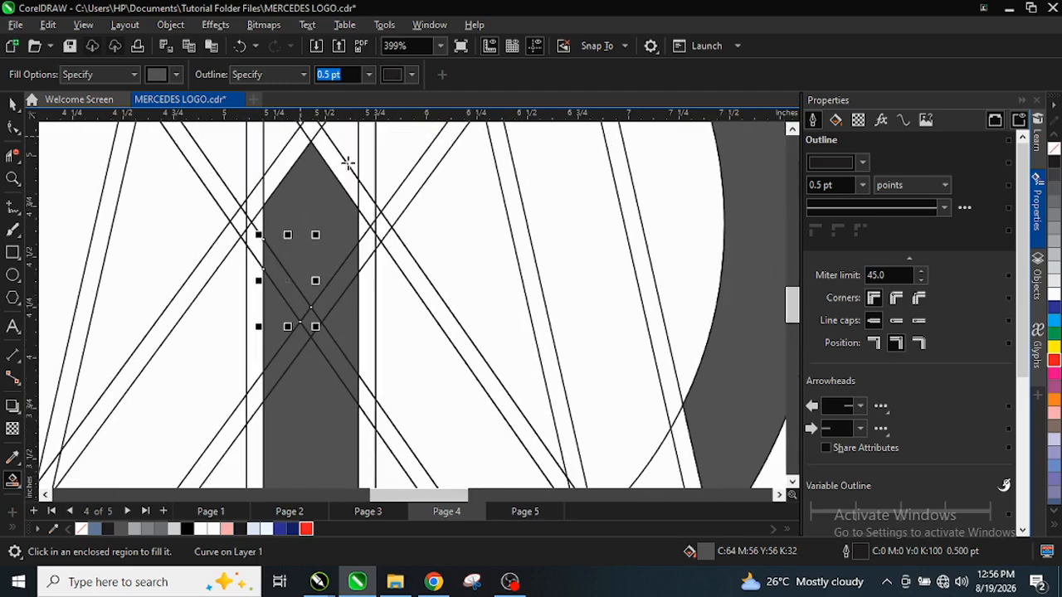
pyautogui.click(345, 166)
pyautogui.scroll(-2, 316, 282)
pyautogui.scroll(3, 315, 189)
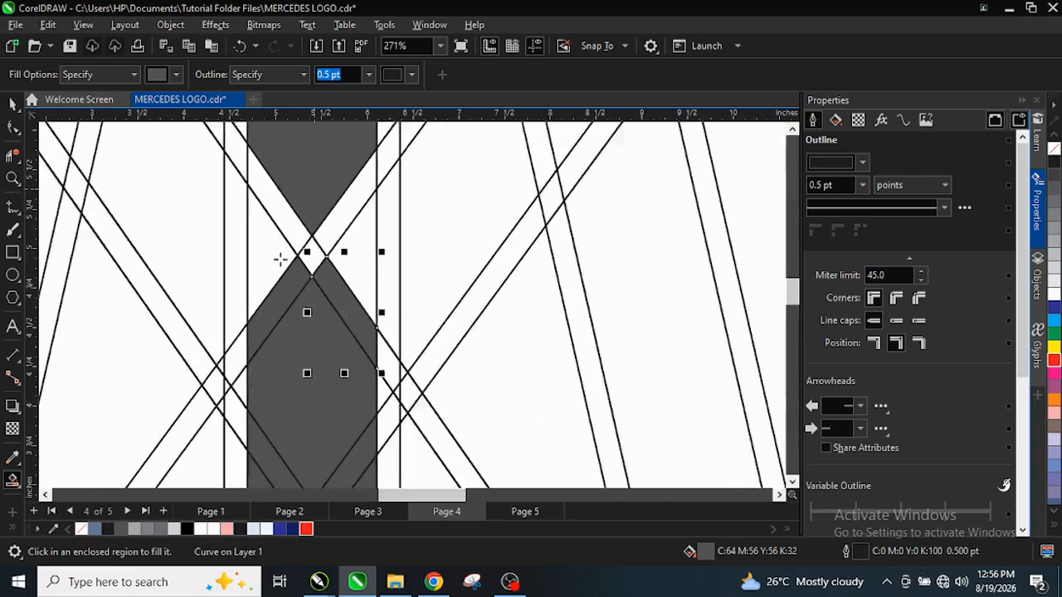
pyautogui.click(270, 247)
pyautogui.click(285, 212)
pyautogui.click(315, 250)
pyautogui.click(346, 214)
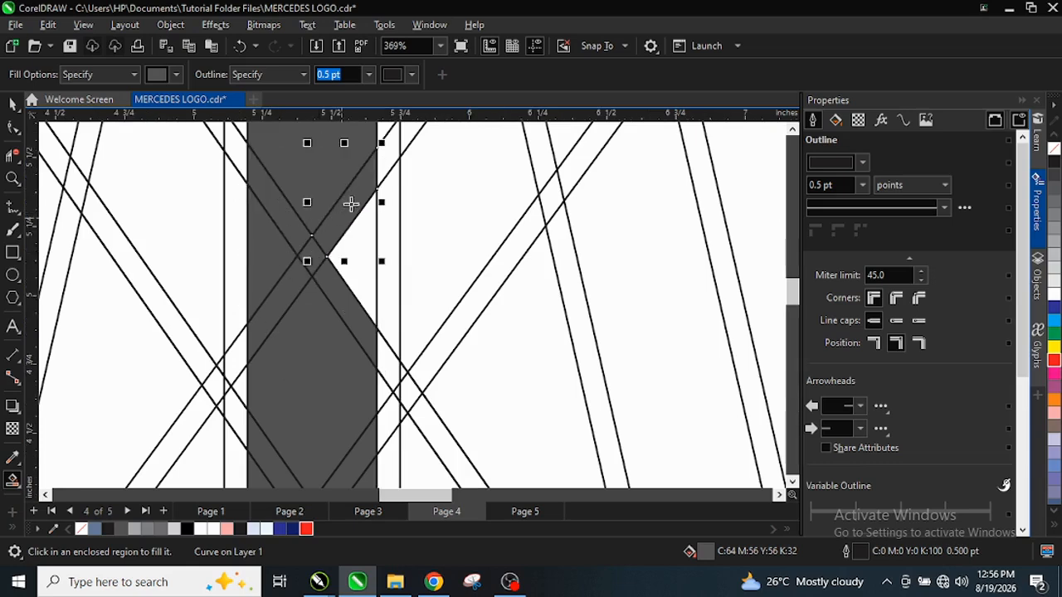
pyautogui.click(358, 260)
# - Smart Fill the interior of the upper-left diagonal bar from the outer circle down to the vertical bar with dark grey
pyautogui.scroll(-3, 344, 248)
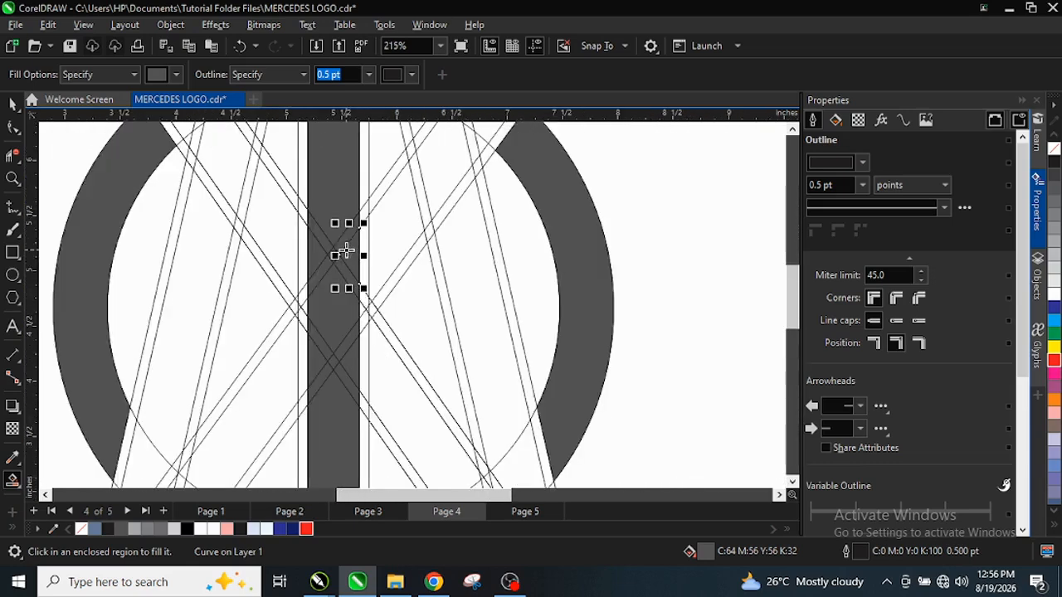
pyautogui.scroll(-3, 349, 245)
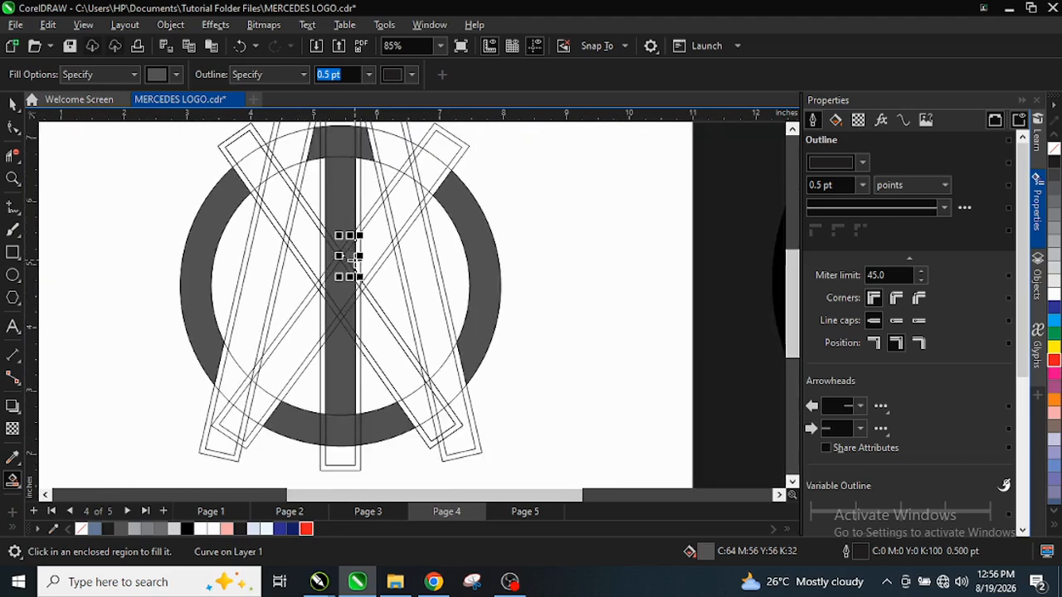
pyautogui.click(255, 164)
pyautogui.scroll(3, 264, 184)
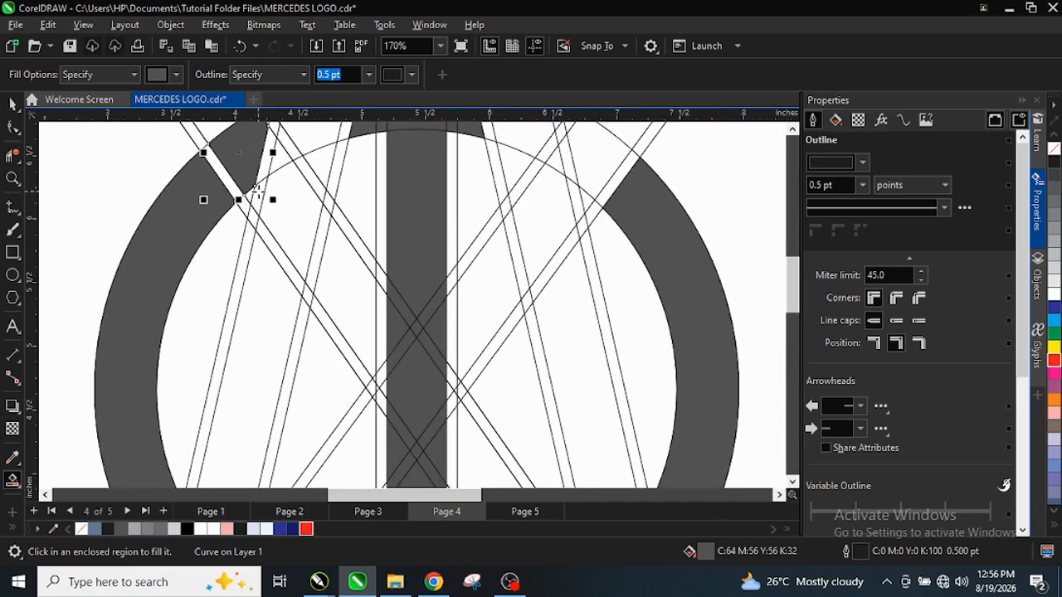
pyautogui.click(259, 196)
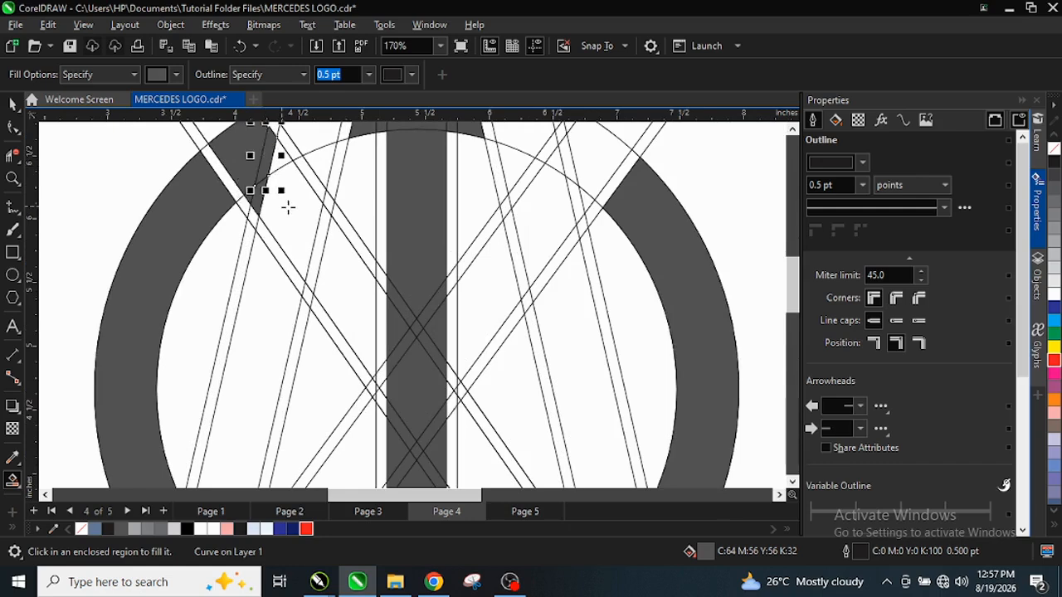
pyautogui.click(287, 209)
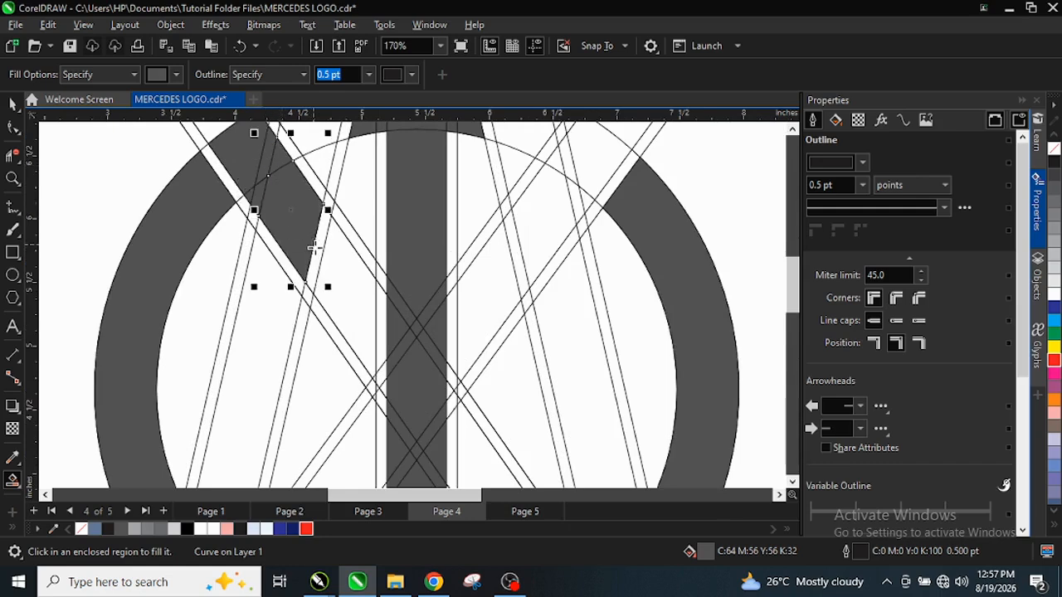
pyautogui.click(315, 247)
pyautogui.click(339, 284)
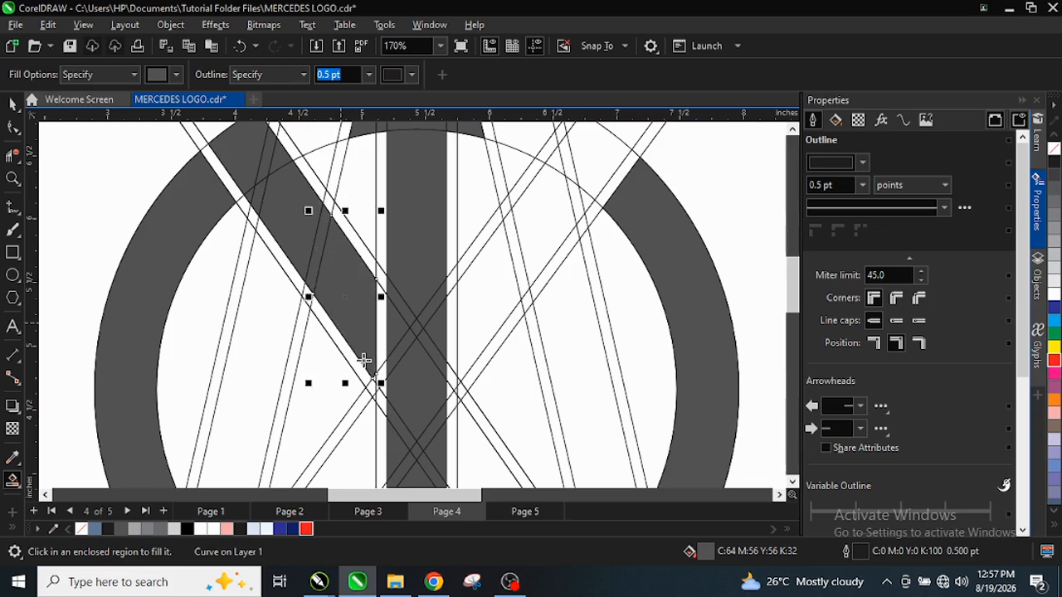
# - Smart Fill the left slightly tilted bar's interior from the diagonal bar down into the bottom-left ring area with dark grey
pyautogui.click(268, 293)
pyautogui.click(276, 261)
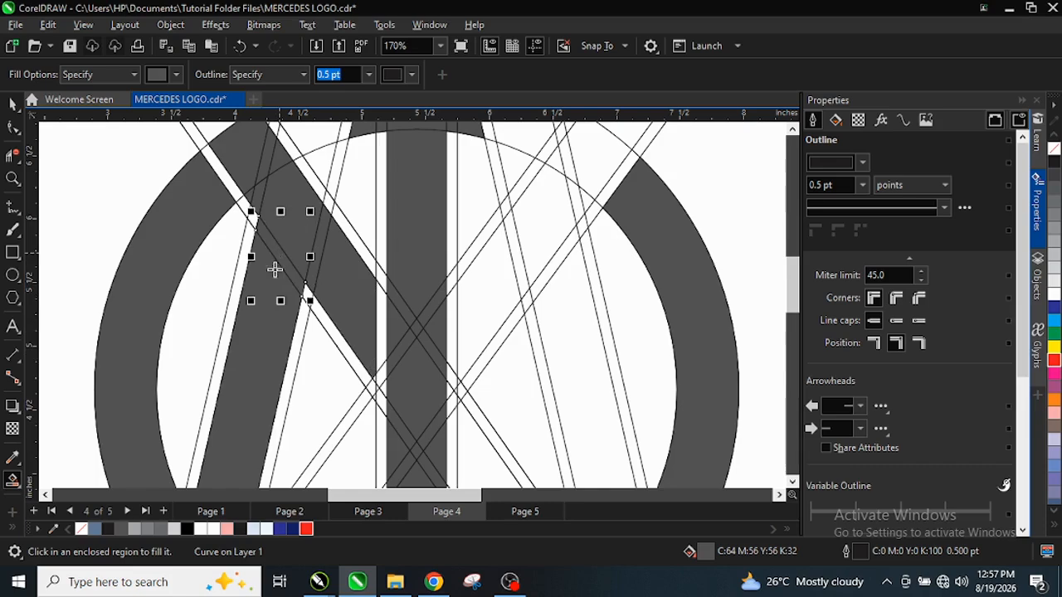
pyautogui.scroll(-2, 283, 278)
pyautogui.scroll(1, 243, 443)
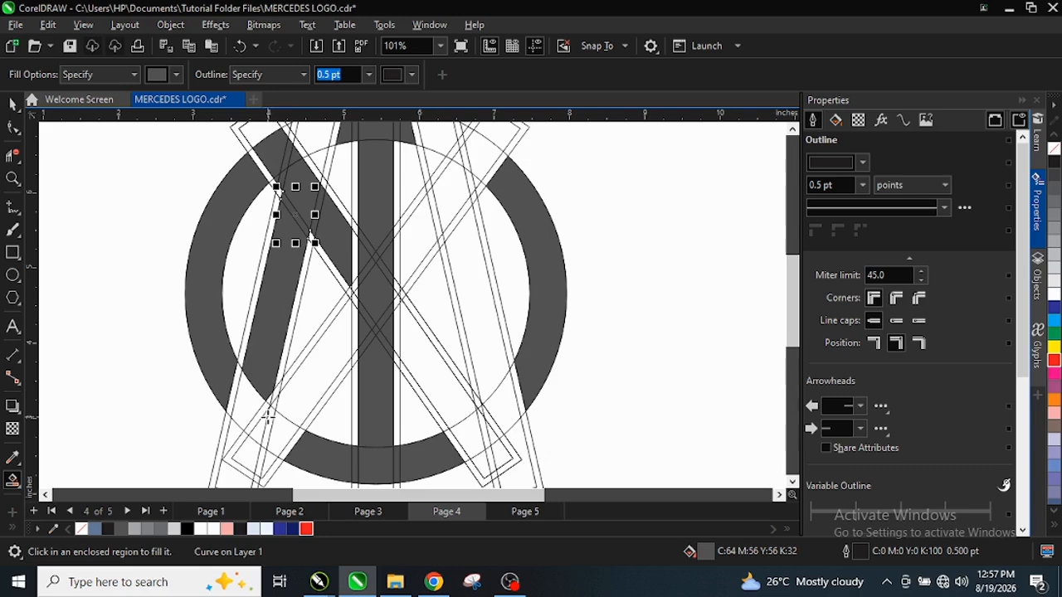
pyautogui.click(252, 410)
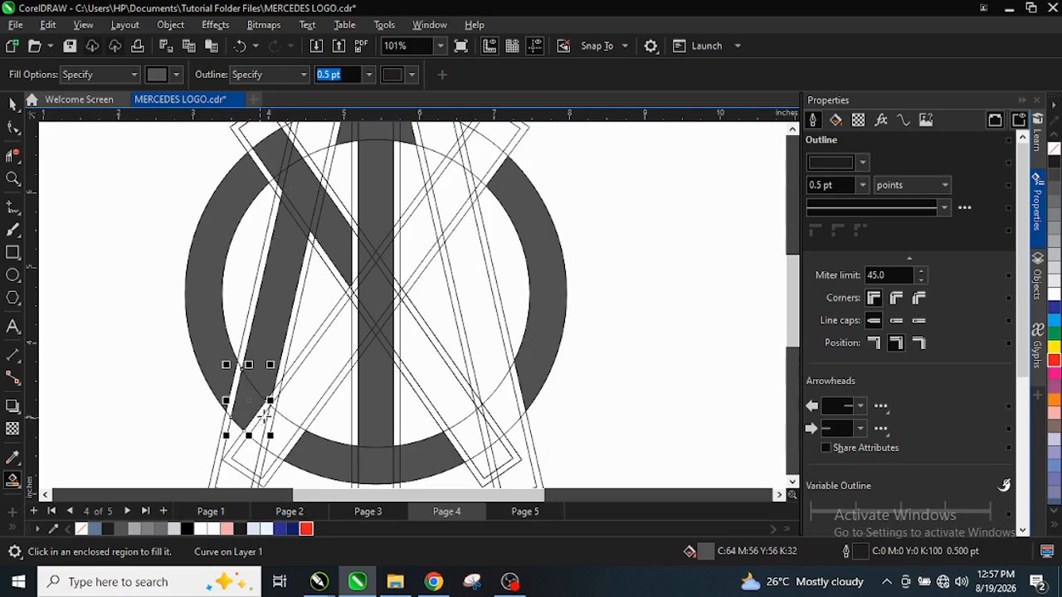
pyautogui.scroll(3, 260, 418)
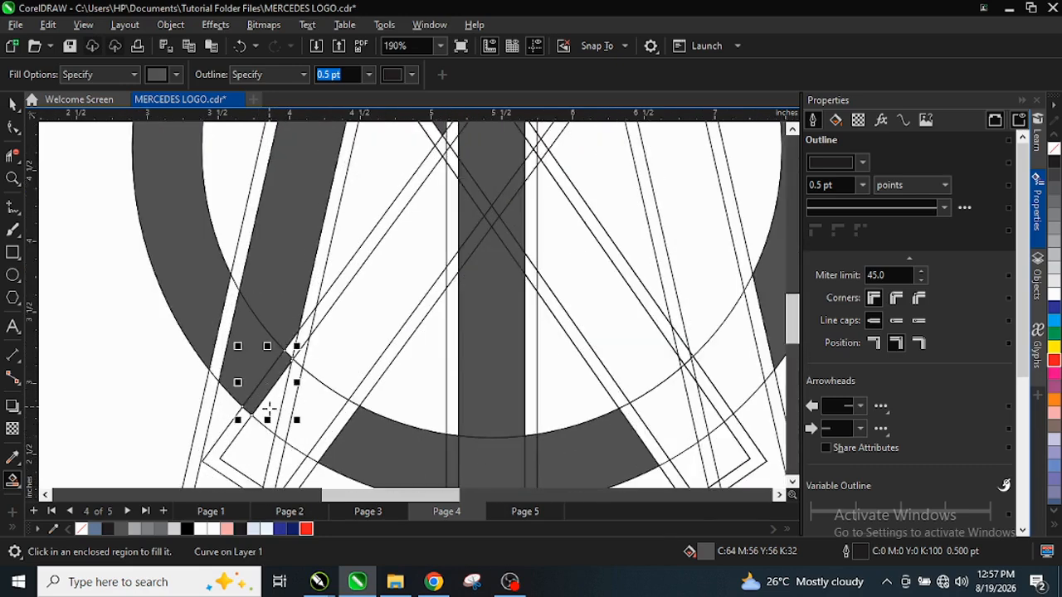
pyautogui.scroll(1, 292, 348)
pyautogui.click(290, 349)
pyautogui.scroll(-1, 289, 369)
# - Smart Fill the upper-left ring segments between the top ring section and the left diagonal bar with dark grey
pyautogui.scroll(-3, 276, 409)
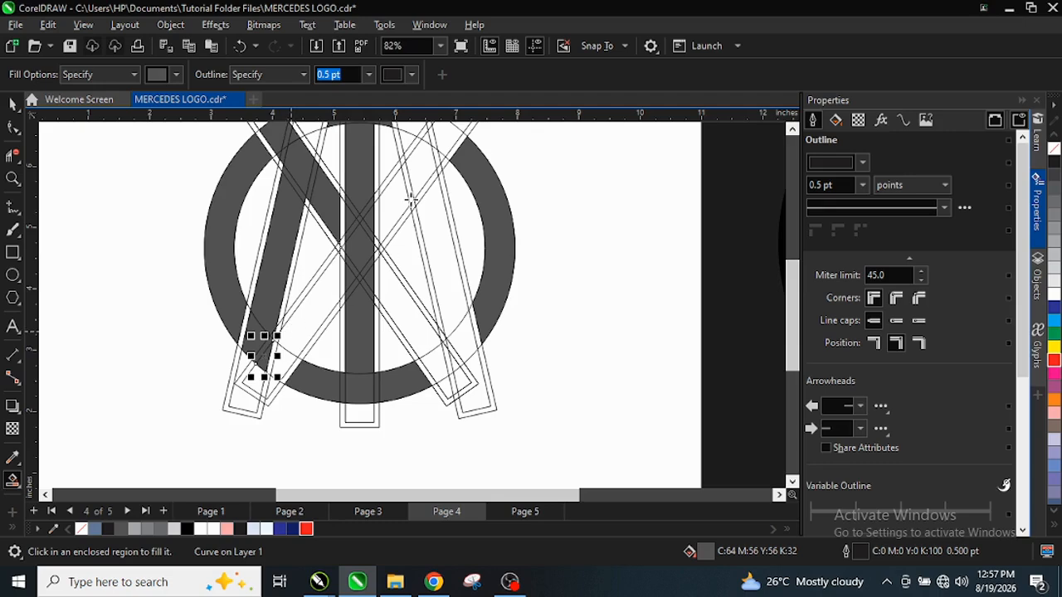
pyautogui.scroll(-1, 415, 171)
pyautogui.scroll(1, 414, 158)
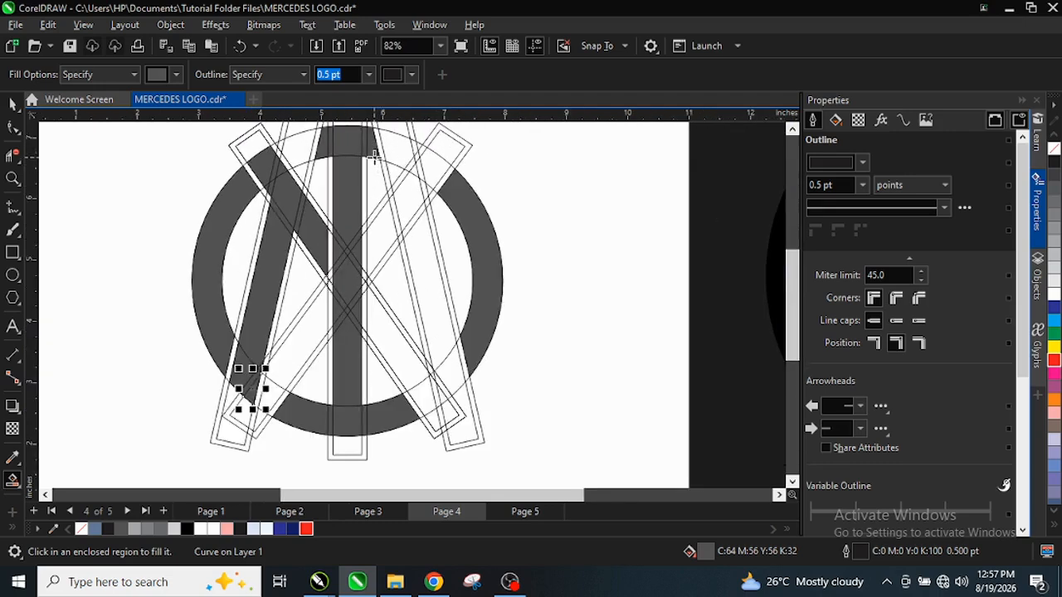
pyautogui.scroll(1, 296, 139)
pyautogui.click(301, 143)
pyautogui.click(324, 139)
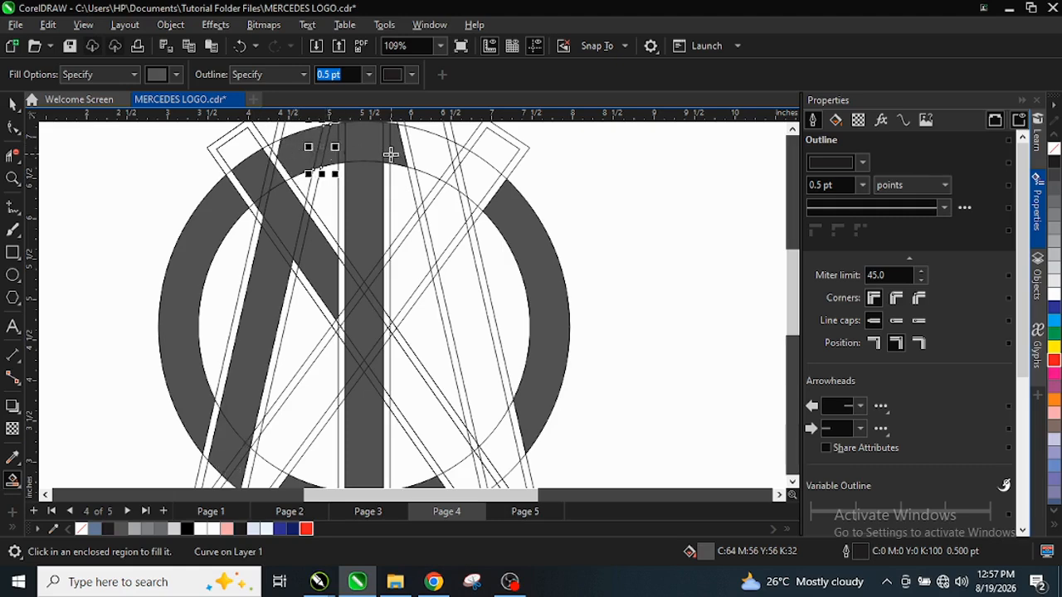
pyautogui.scroll(1, 290, 138)
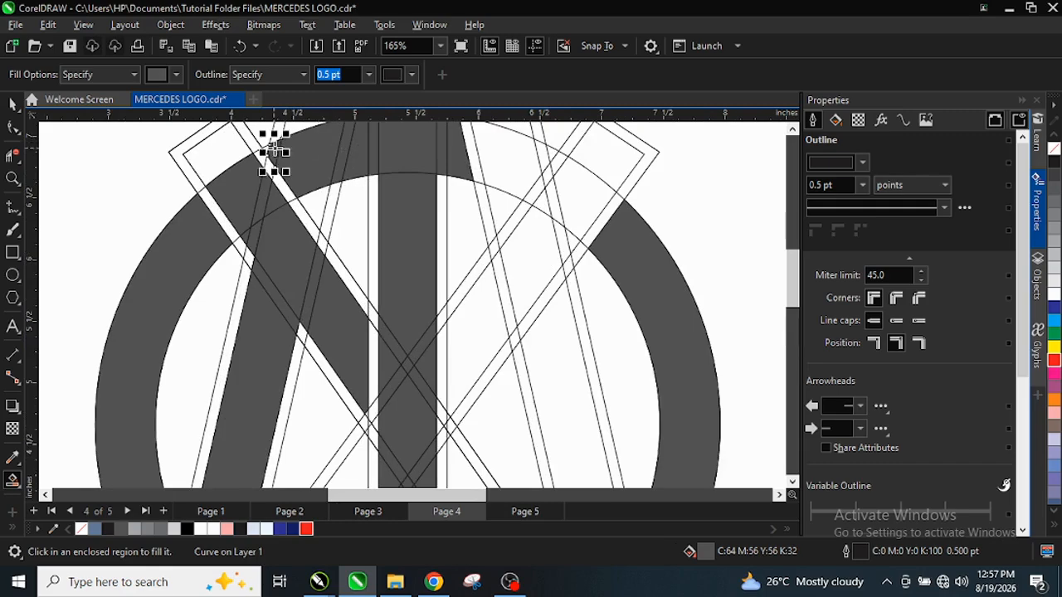
pyautogui.scroll(3, 270, 148)
pyautogui.scroll(-3, 274, 159)
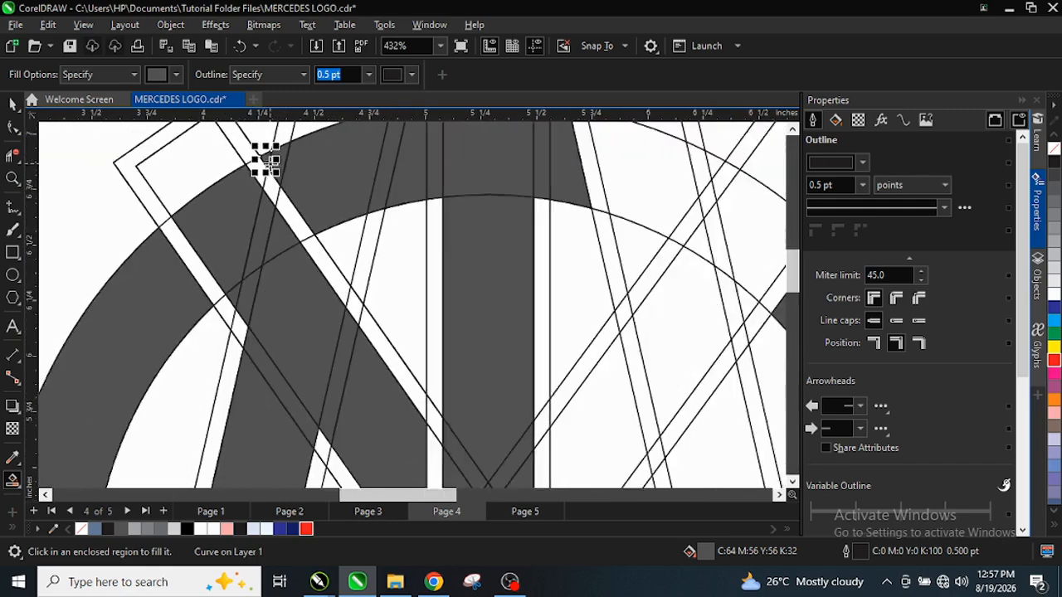
pyautogui.scroll(-2, 452, 158)
# - Smart Fill the upper-right ring segments from the top ring section across to the right diagonal bar with dark grey
pyautogui.click(446, 166)
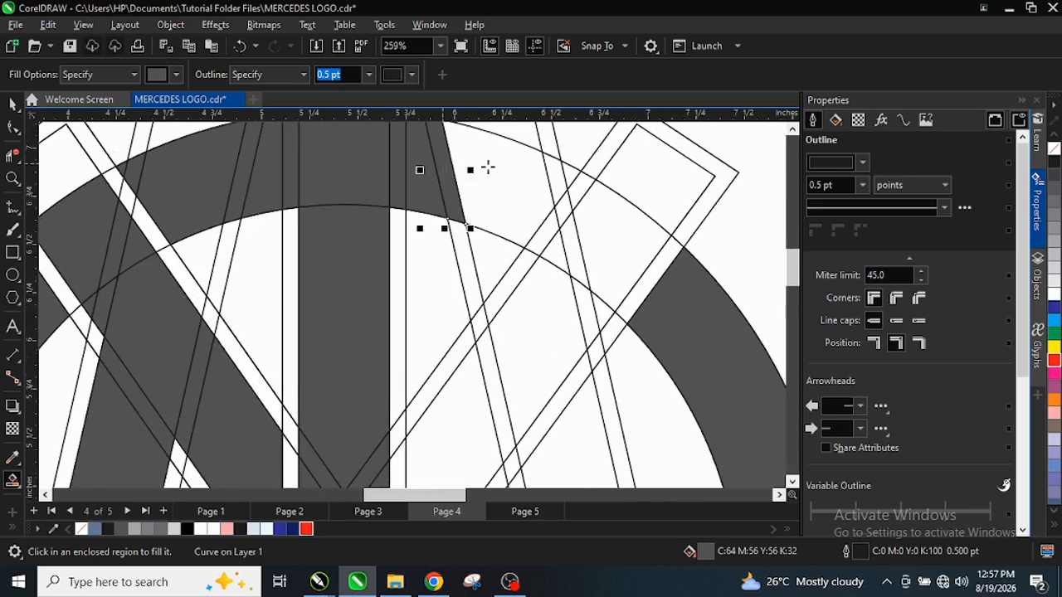
pyautogui.click(505, 177)
pyautogui.scroll(1, 554, 176)
pyautogui.click(560, 167)
pyautogui.click(579, 169)
pyautogui.scroll(-1, 416, 163)
# - Smart Fill the long middle section inside the right slightly tilted bar, within the inner circle, with dark grey
pyautogui.scroll(-5, 392, 161)
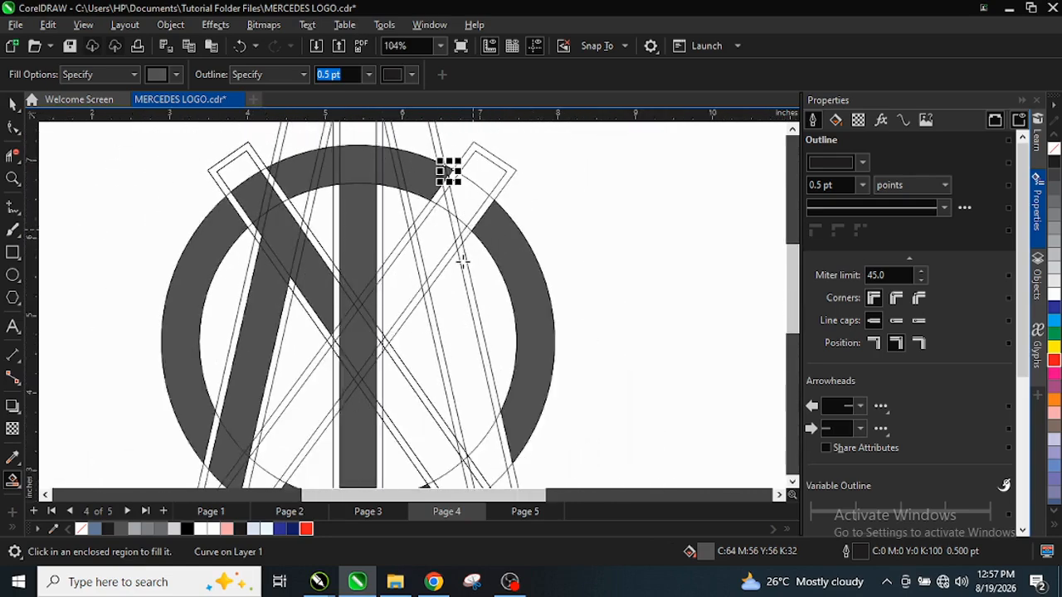
pyautogui.scroll(-1, 422, 264)
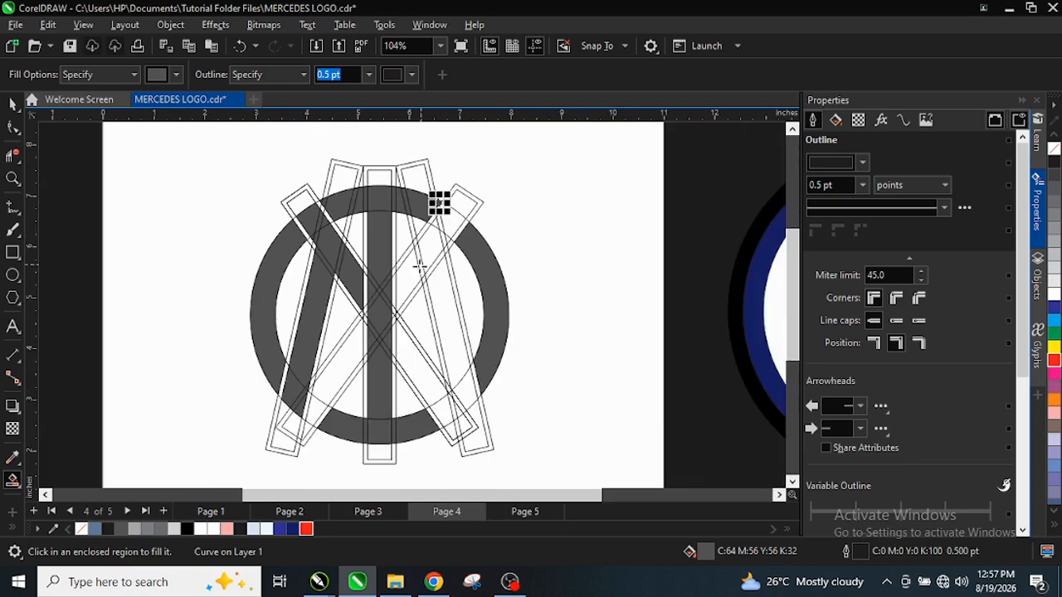
pyautogui.scroll(1, 441, 394)
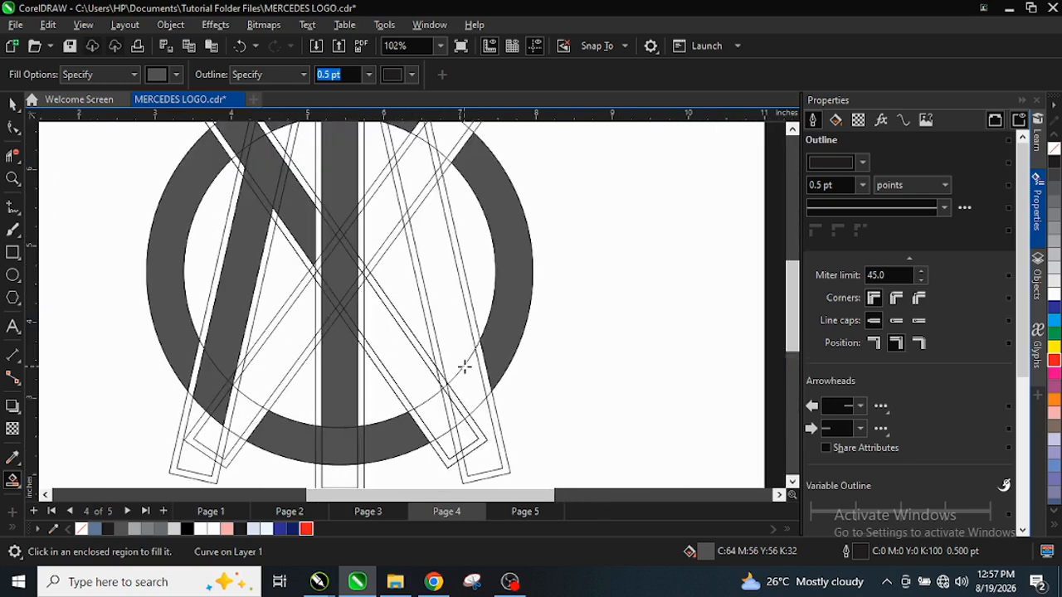
pyautogui.scroll(1, 448, 283)
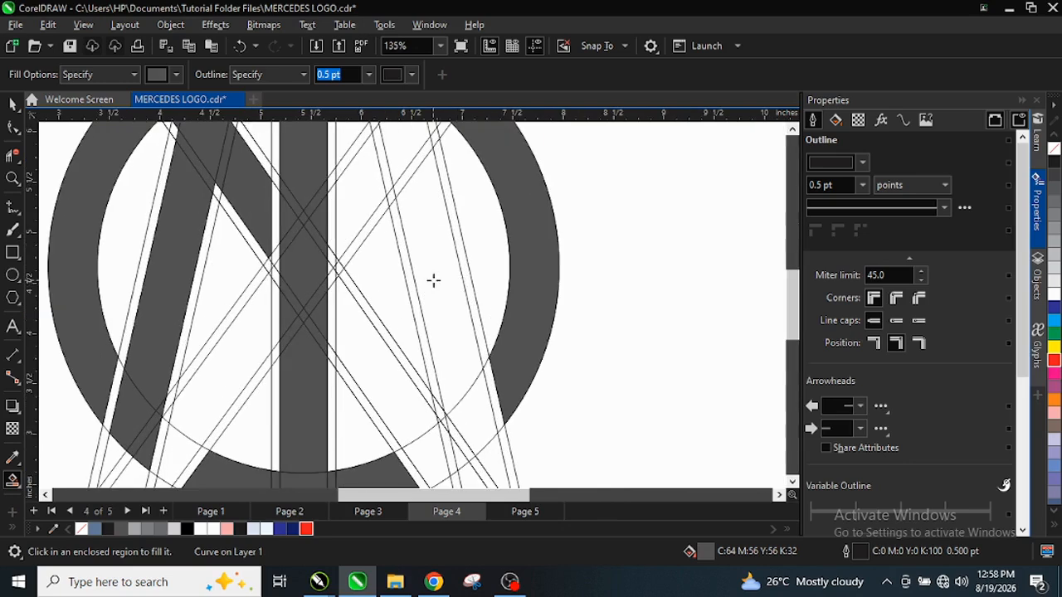
pyautogui.click(436, 280)
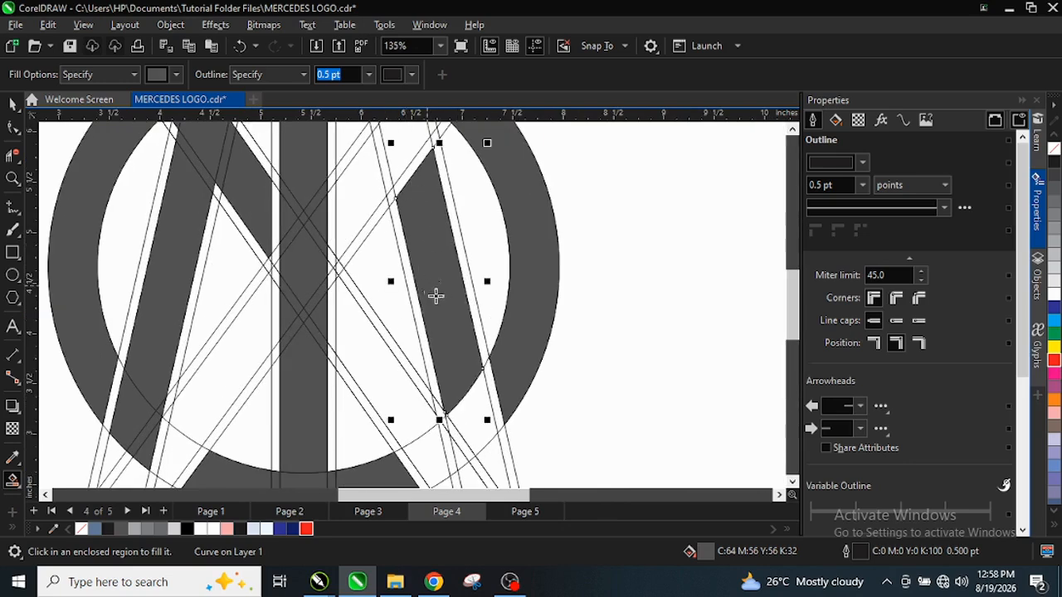
pyautogui.scroll(-1, 443, 273)
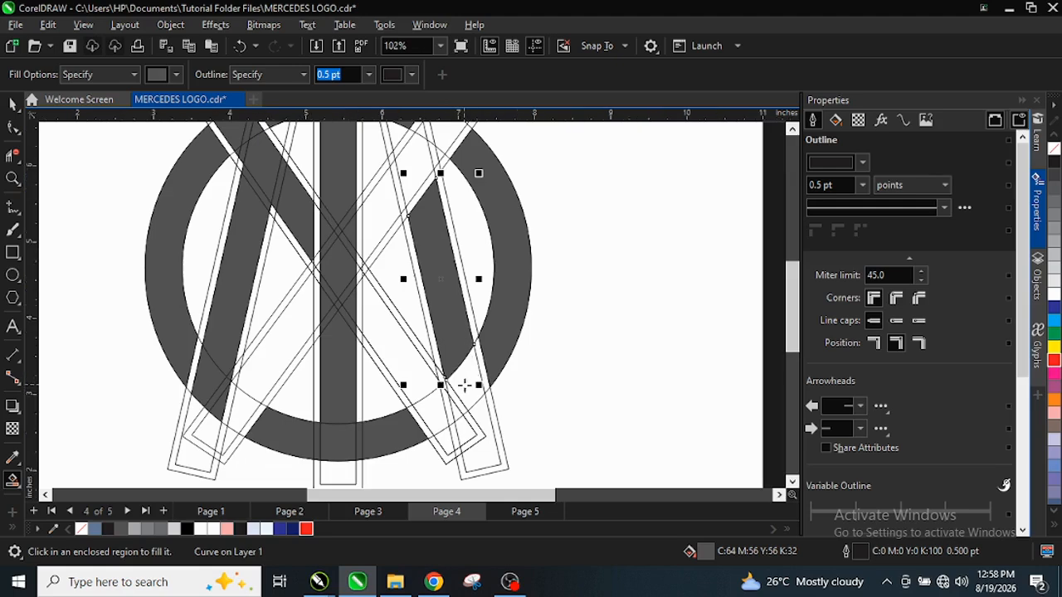
# - Smart Fill the remaining regions at the lower end of the right slightly tilted bar, including the tiny sliver at the inner circle, with dark grey
pyautogui.click(465, 383)
pyautogui.scroll(1, 466, 386)
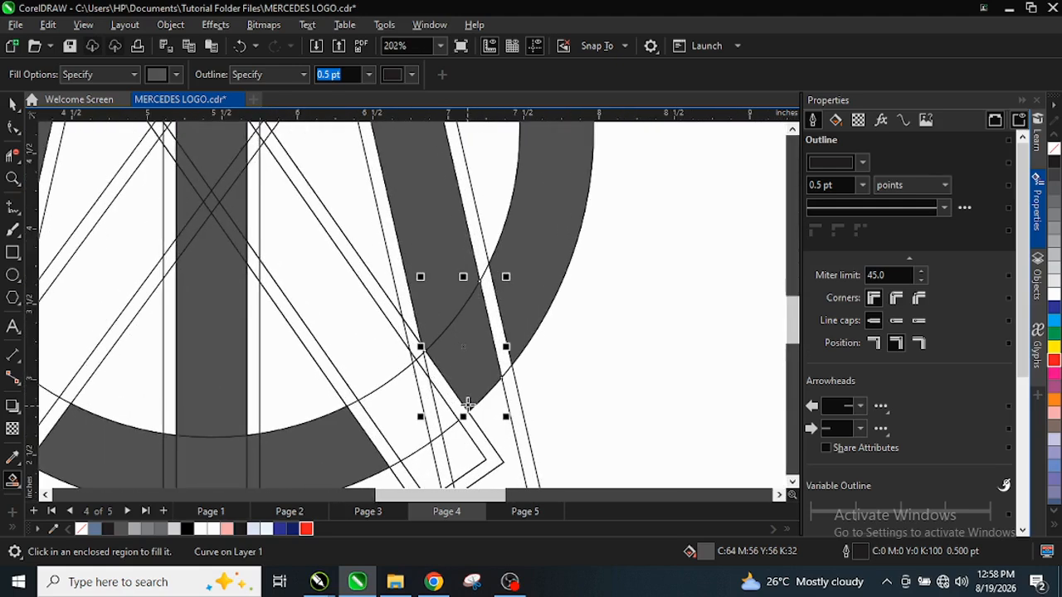
pyautogui.click(452, 399)
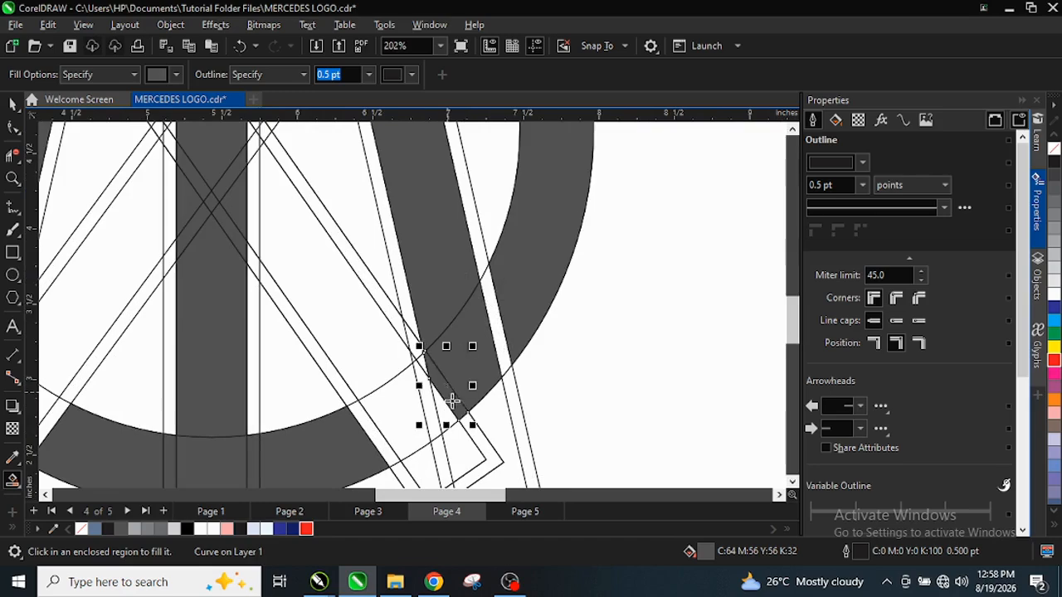
pyautogui.click(446, 423)
pyautogui.scroll(-1, 462, 320)
pyautogui.scroll(1, 462, 320)
pyautogui.scroll(7, 449, 354)
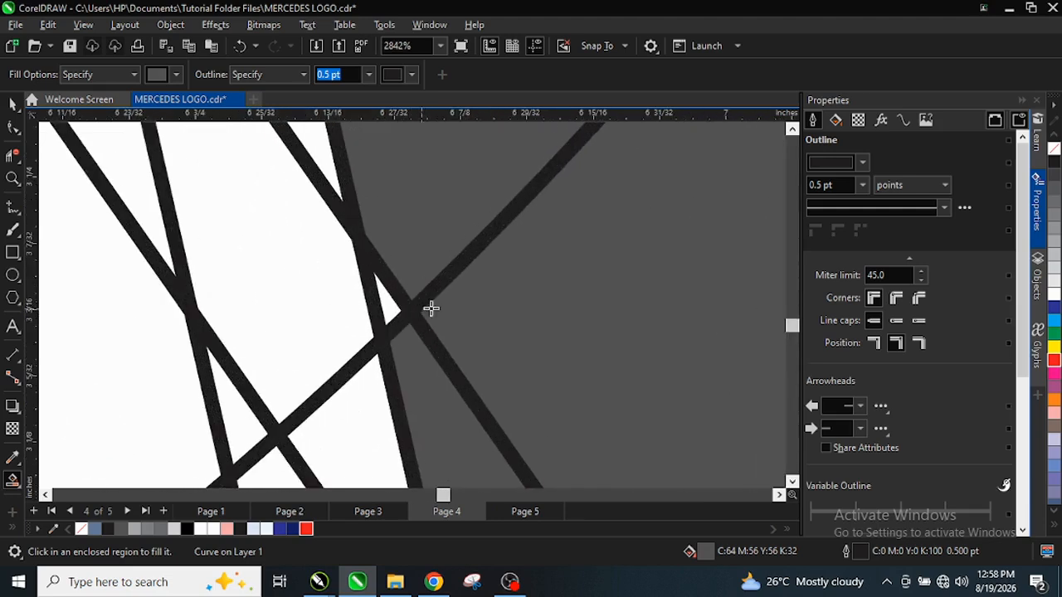
pyautogui.click(386, 300)
pyautogui.scroll(-3, 404, 276)
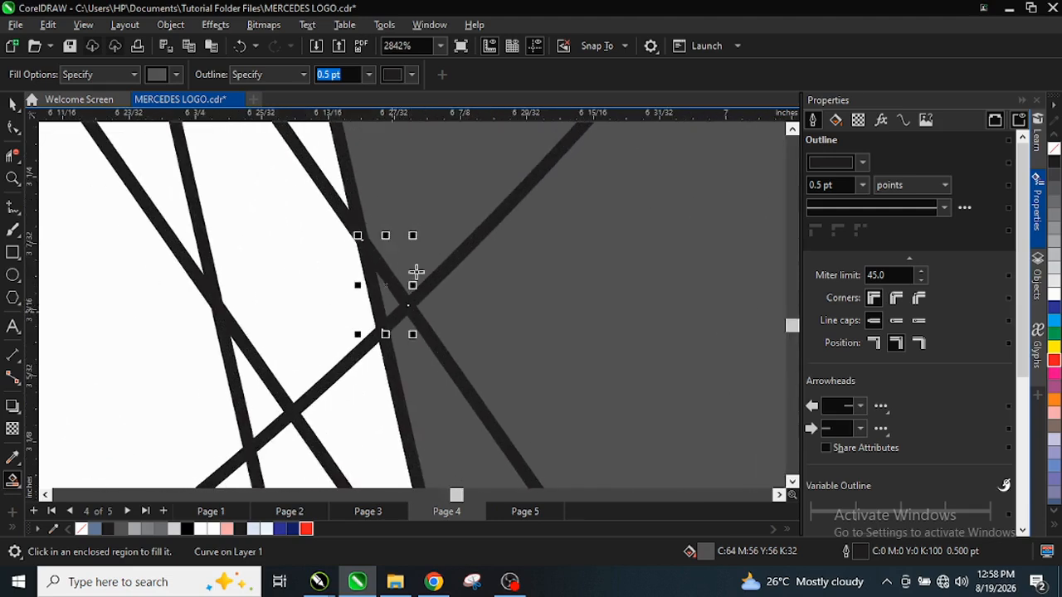
pyautogui.scroll(-2, 458, 278)
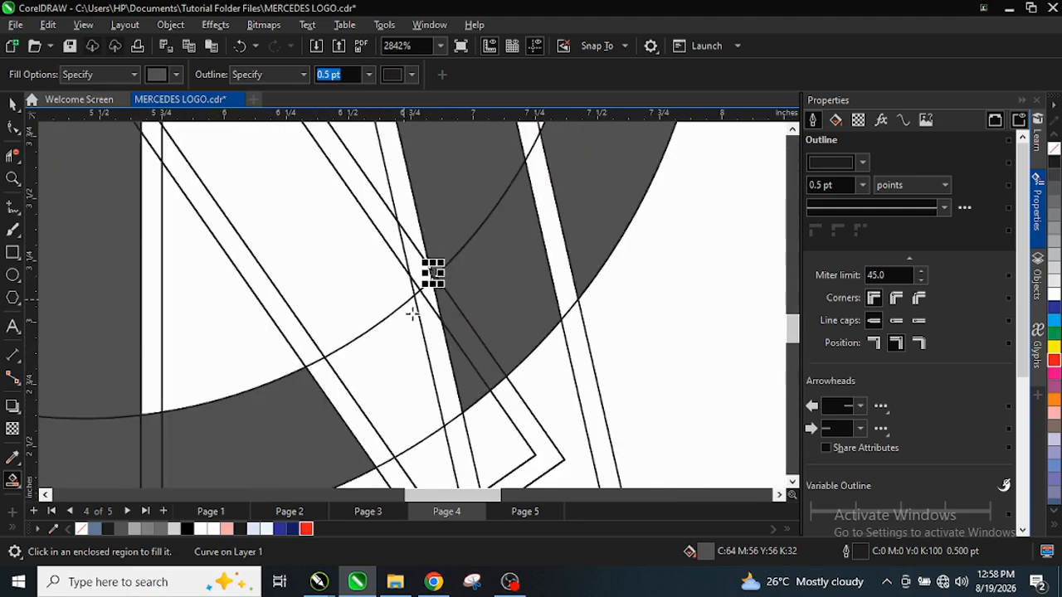
# - Smart Fill the upper part of the right diagonal bar, from its overlap with the tilted bar out through the ring, with dark grey
pyautogui.scroll(-4, 410, 315)
pyautogui.scroll(2, 409, 167)
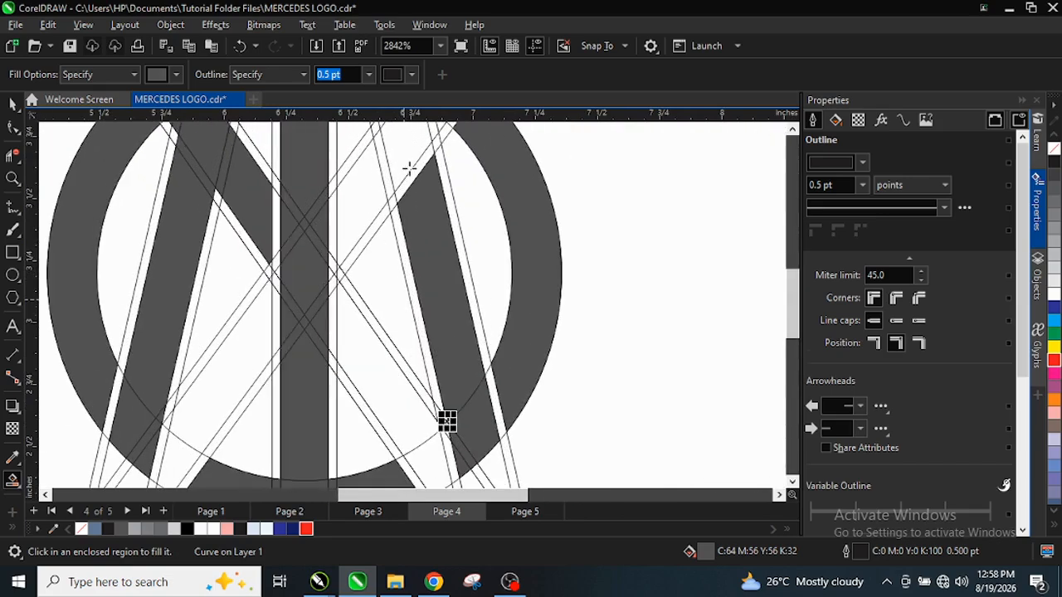
pyautogui.click(408, 158)
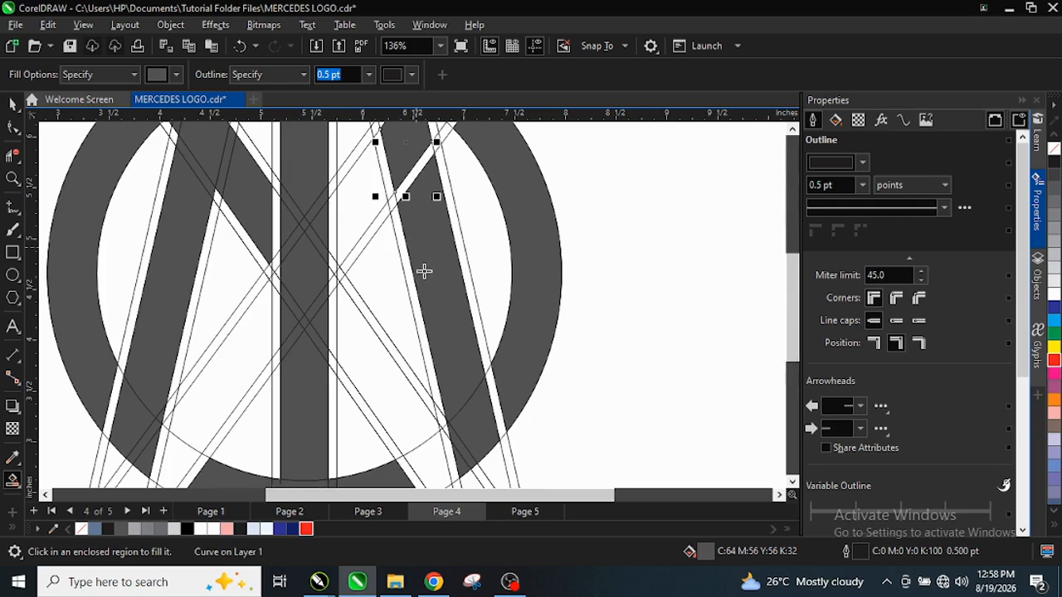
pyautogui.scroll(-2, 424, 271)
pyautogui.scroll(2, 394, 170)
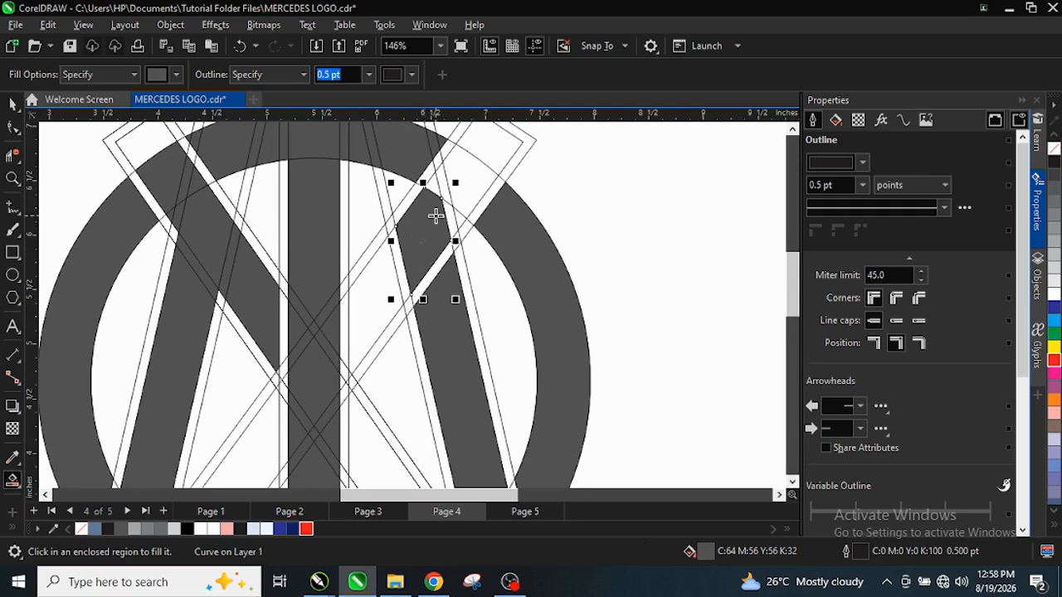
pyautogui.click(429, 184)
pyautogui.click(449, 173)
pyautogui.click(467, 181)
pyautogui.click(459, 218)
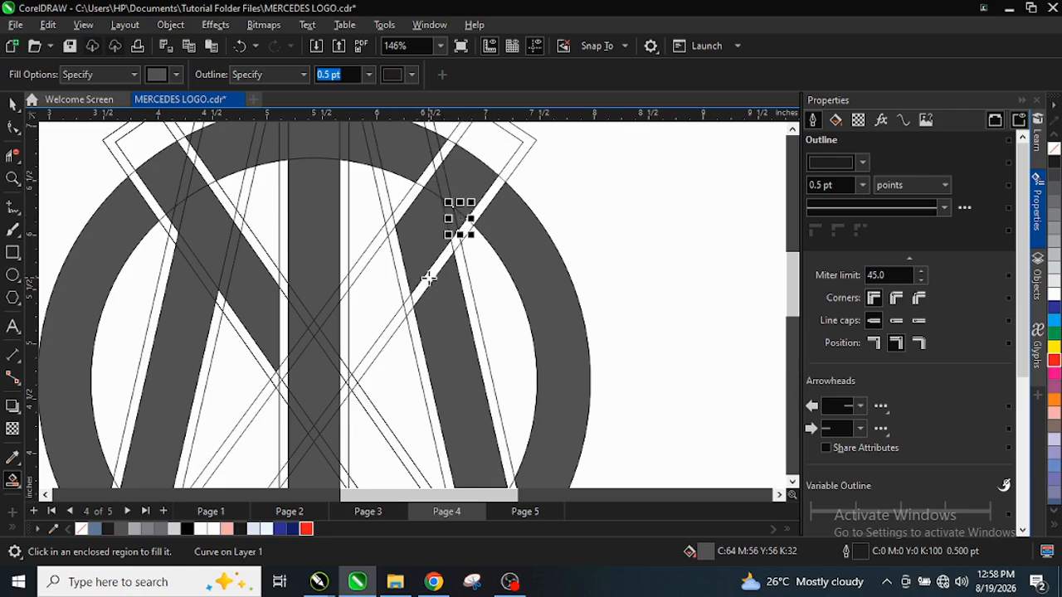
# - Smart Fill the right diagonal bar down to the central bar and the gap joining it to the right slightly tilted bar with dark grey
pyautogui.click(385, 282)
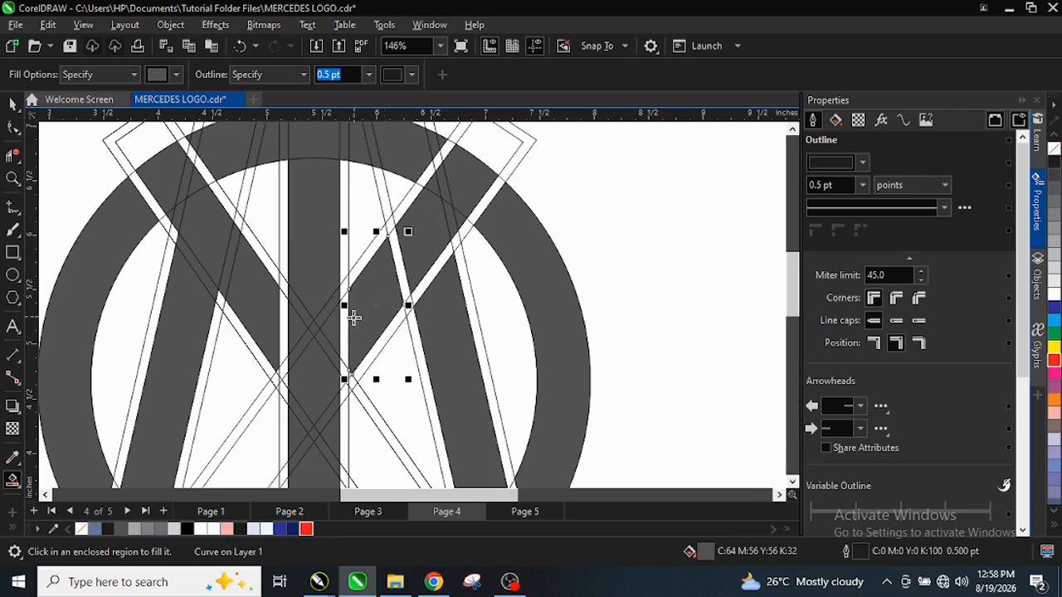
pyautogui.click(407, 264)
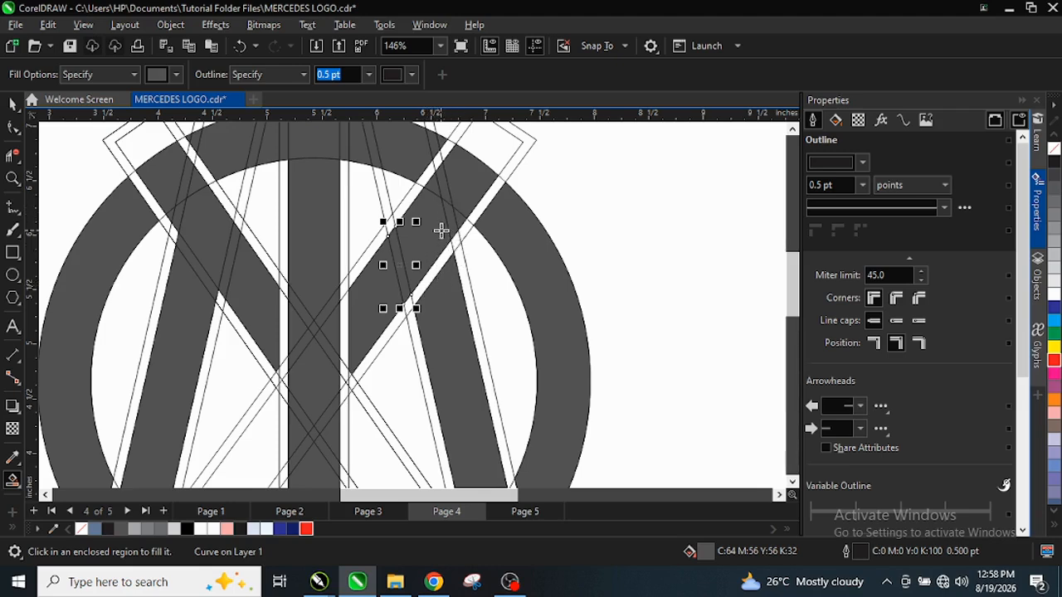
pyautogui.scroll(-2, 440, 231)
pyautogui.scroll(-1, 405, 257)
pyautogui.scroll(-1, 395, 417)
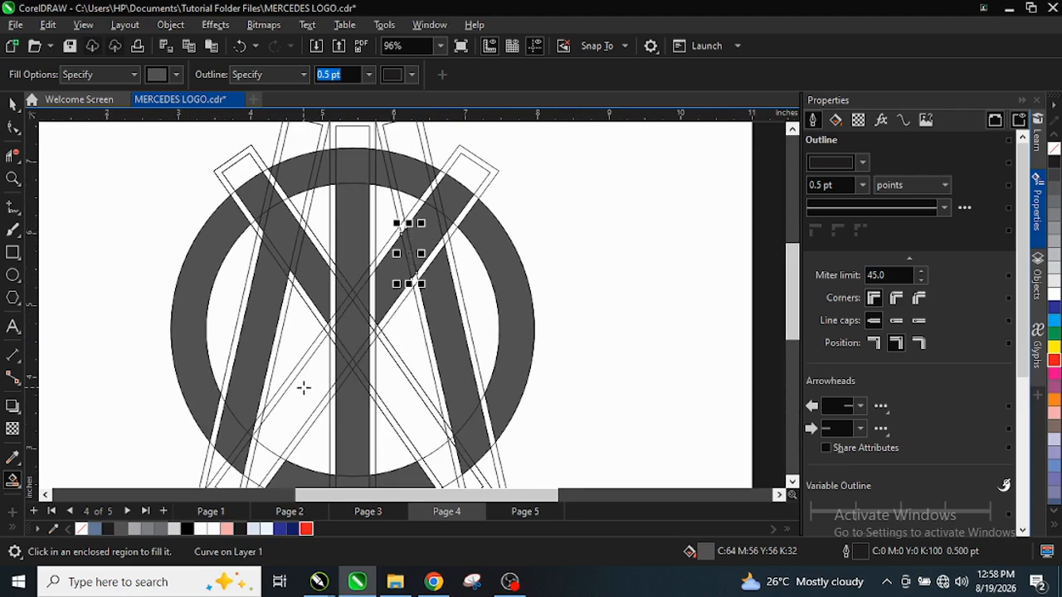
pyautogui.scroll(-1, 362, 326)
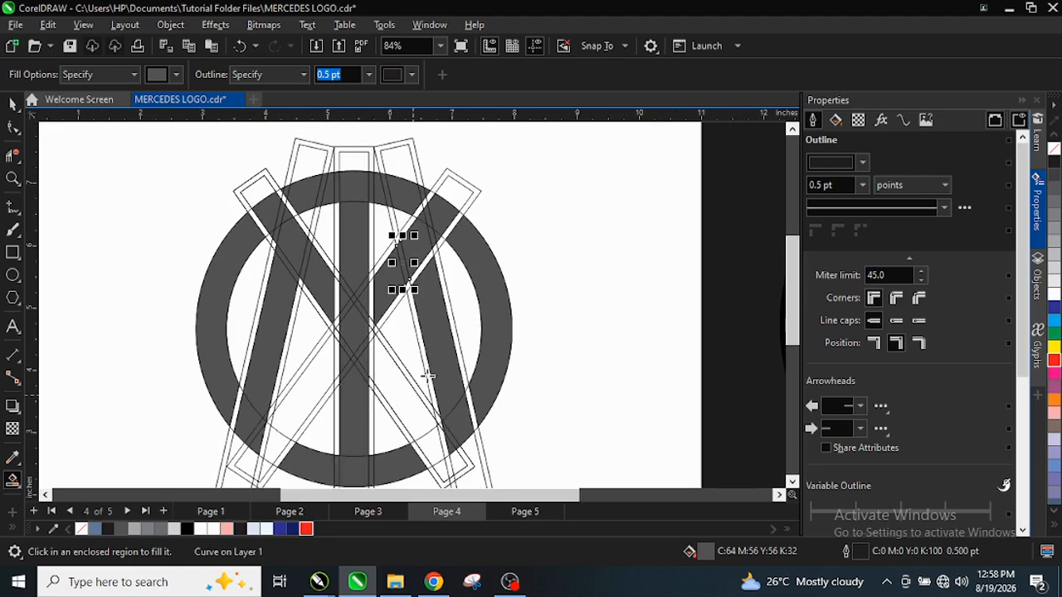
pyautogui.scroll(9, 428, 274)
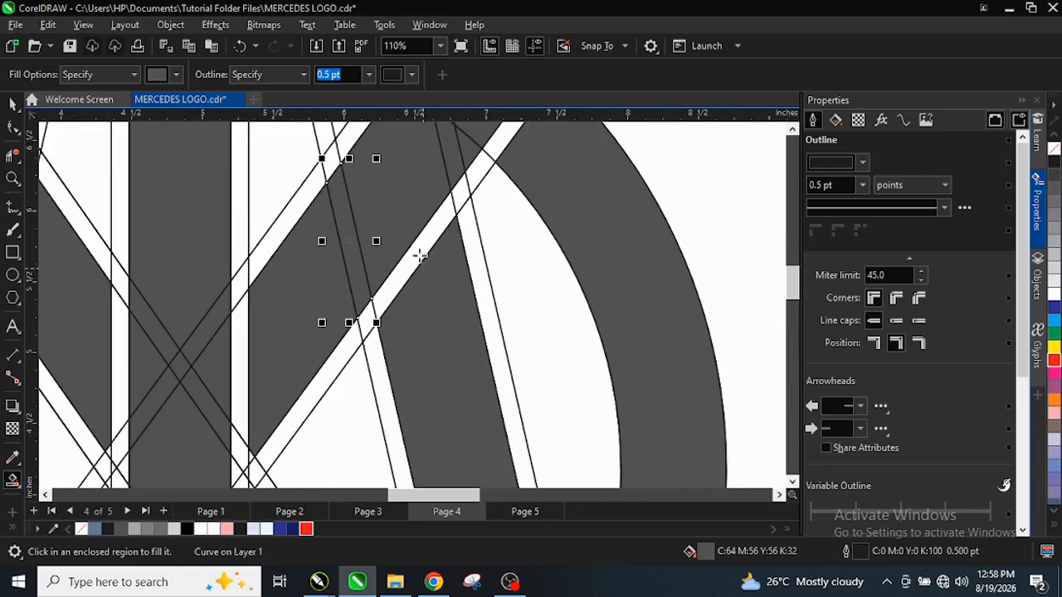
pyautogui.scroll(-4, 429, 301)
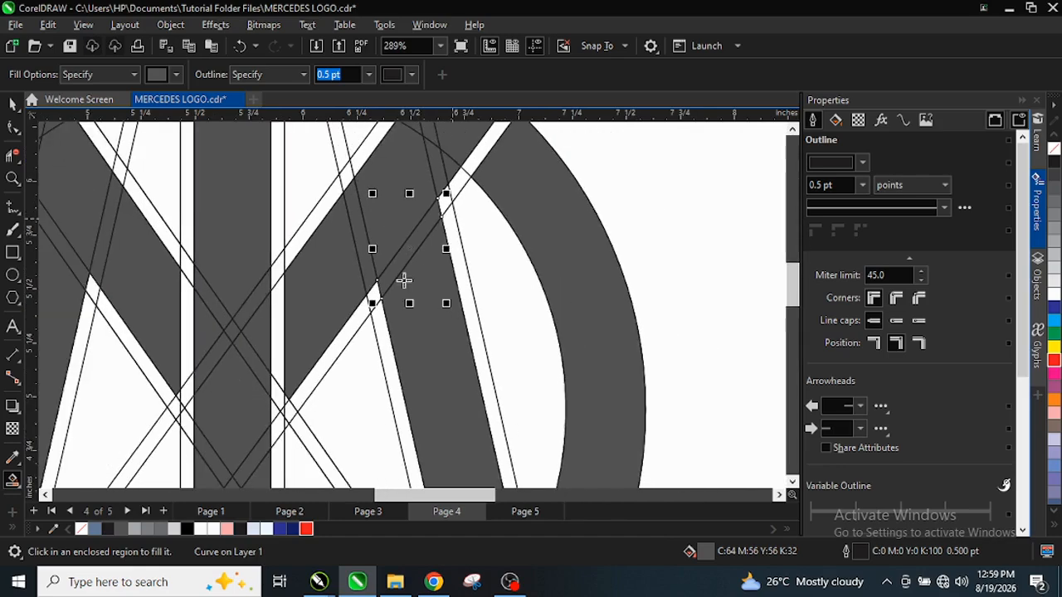
pyautogui.scroll(-8, 447, 336)
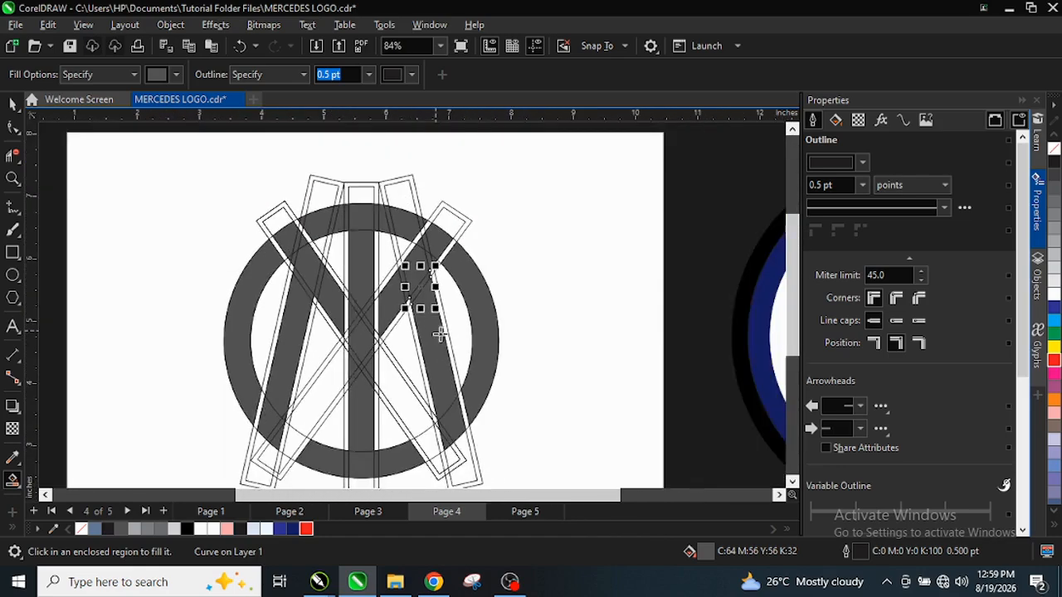
# - Smart Fill the narrow strips at both ends of the bottom ring section with dark grey
pyautogui.scroll(-1, 440, 377)
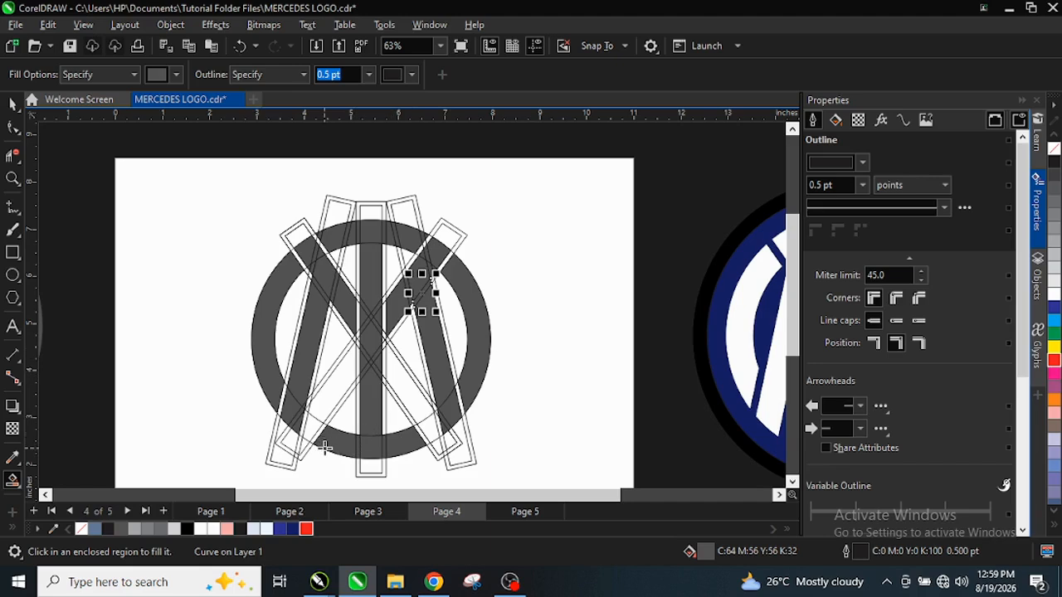
pyautogui.scroll(3, 320, 448)
pyautogui.click(315, 423)
pyautogui.click(621, 417)
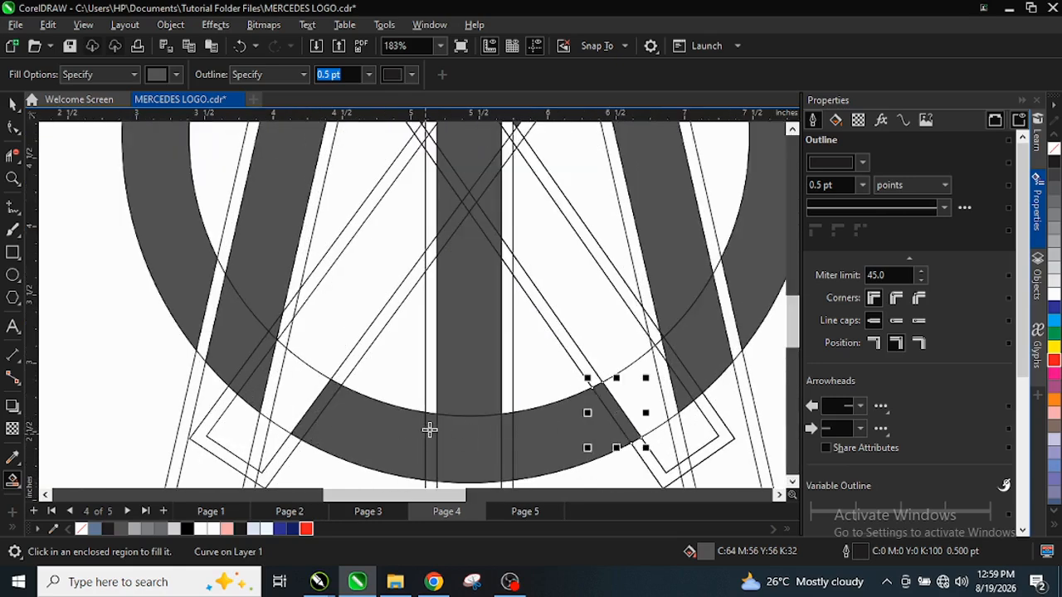
pyautogui.scroll(-1, 437, 432)
pyautogui.scroll(-3, 443, 426)
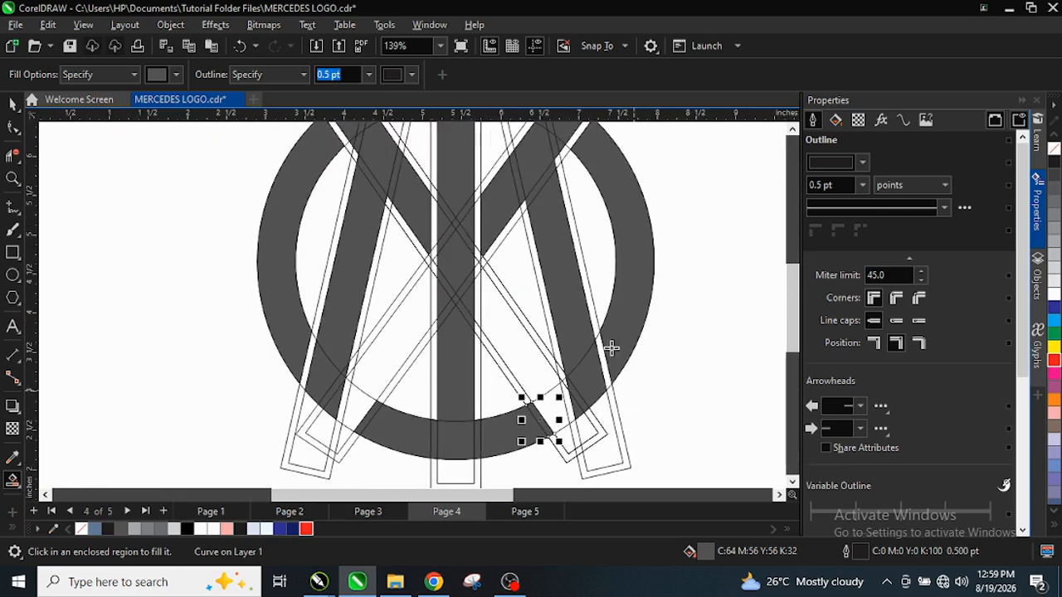
pyautogui.scroll(1, 448, 190)
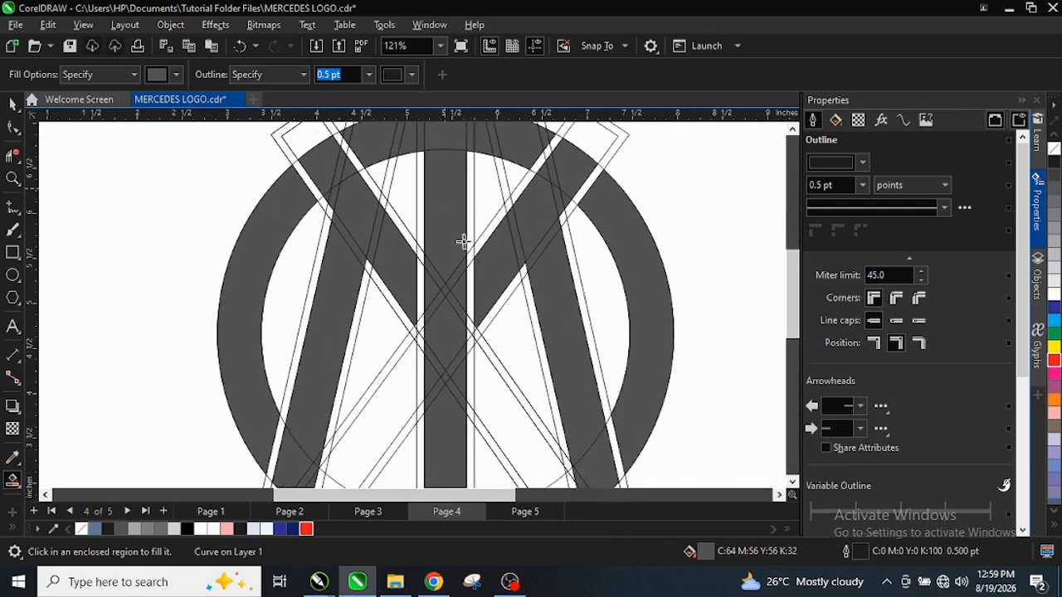
pyautogui.scroll(-1, 464, 240)
pyautogui.scroll(-1, 464, 216)
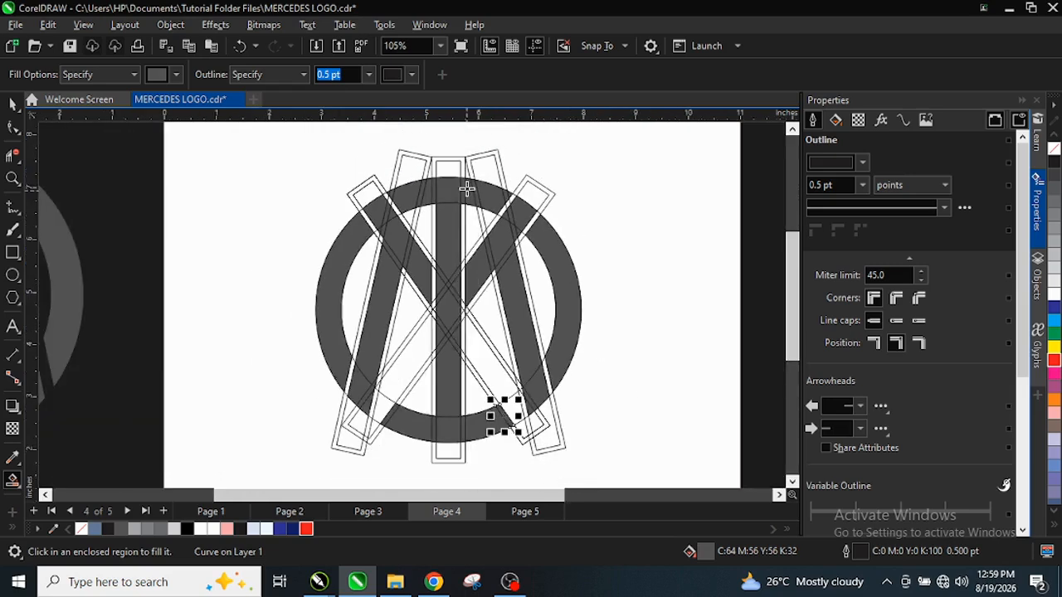
pyautogui.scroll(1, 476, 182)
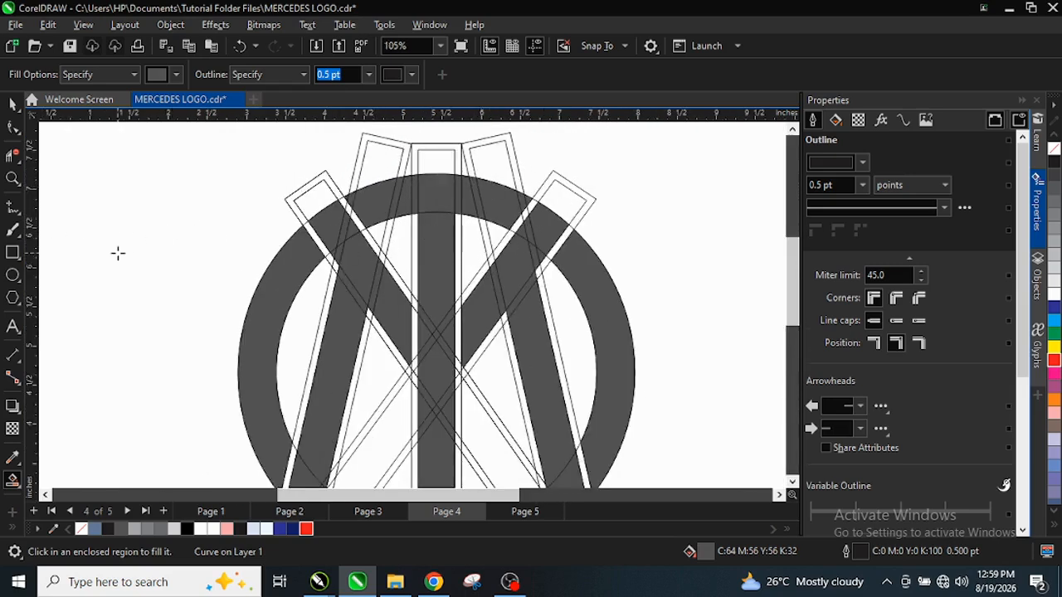
# - Remove the bar outline ends protruding above the outer circle with Virtual Segment Delete
pyautogui.click(12, 104)
pyautogui.click(44, 216)
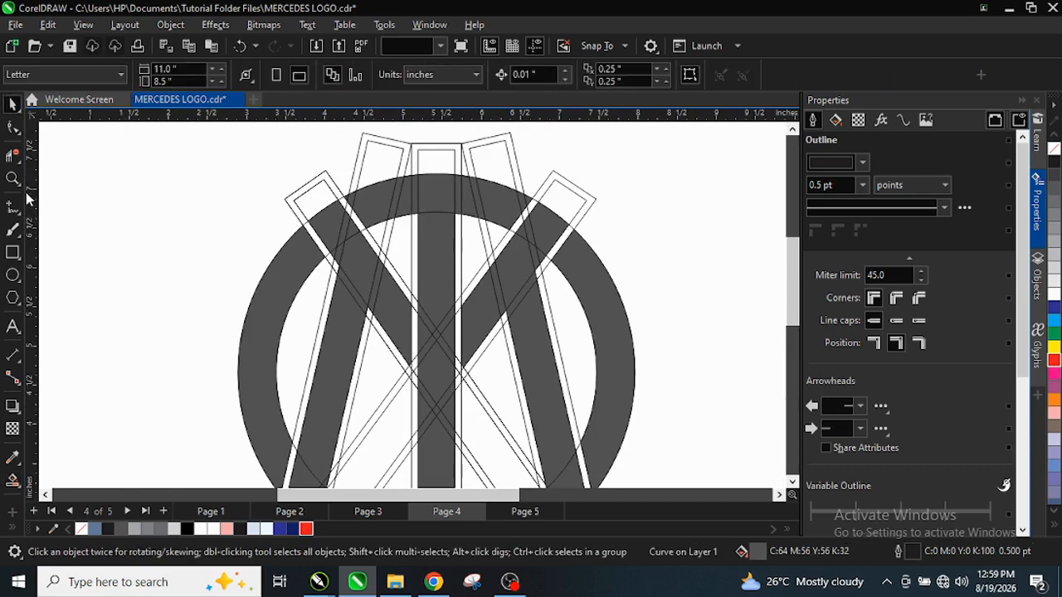
pyautogui.click(15, 157)
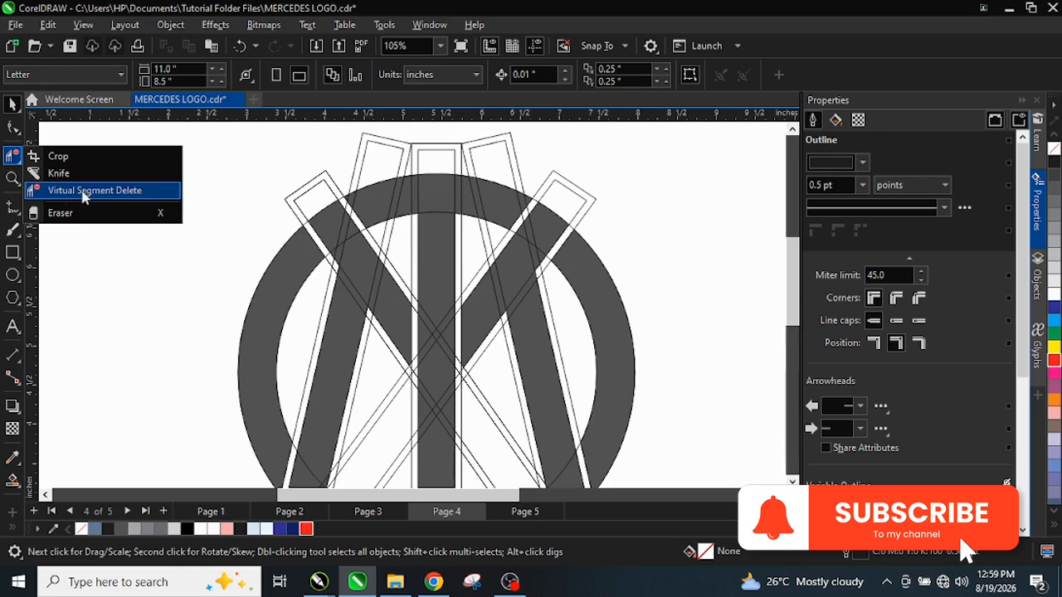
pyautogui.click(91, 190)
pyautogui.scroll(2, 274, 196)
pyautogui.moveTo(305, 174); pyautogui.dragTo(353, 161)
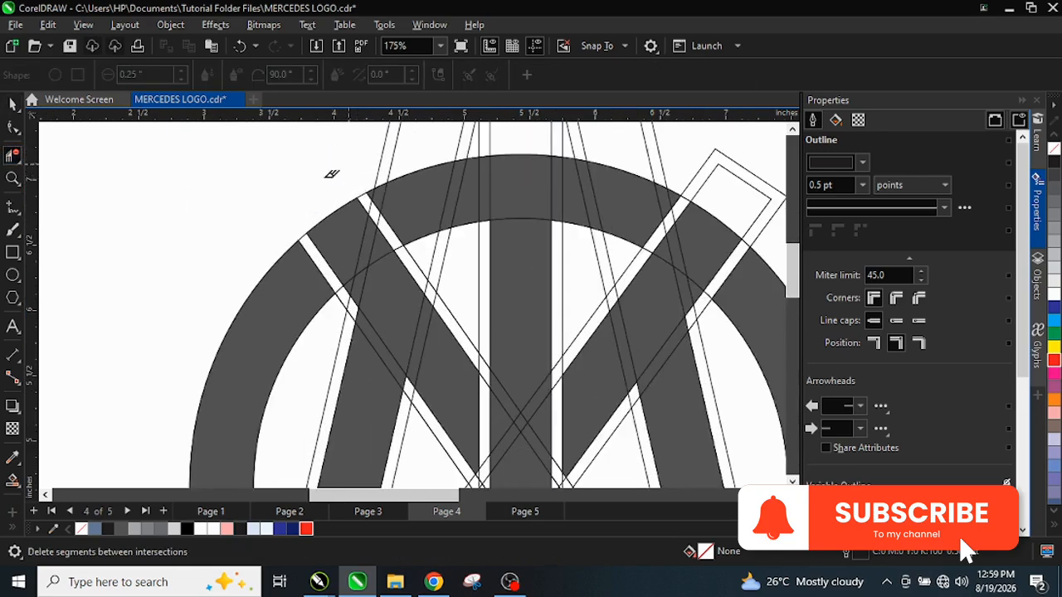
pyautogui.scroll(-4, 332, 164)
pyautogui.moveTo(416, 152); pyautogui.dragTo(535, 203)
pyautogui.scroll(2, 563, 207)
pyautogui.scroll(2, 391, 159)
pyautogui.scroll(-4, 427, 201)
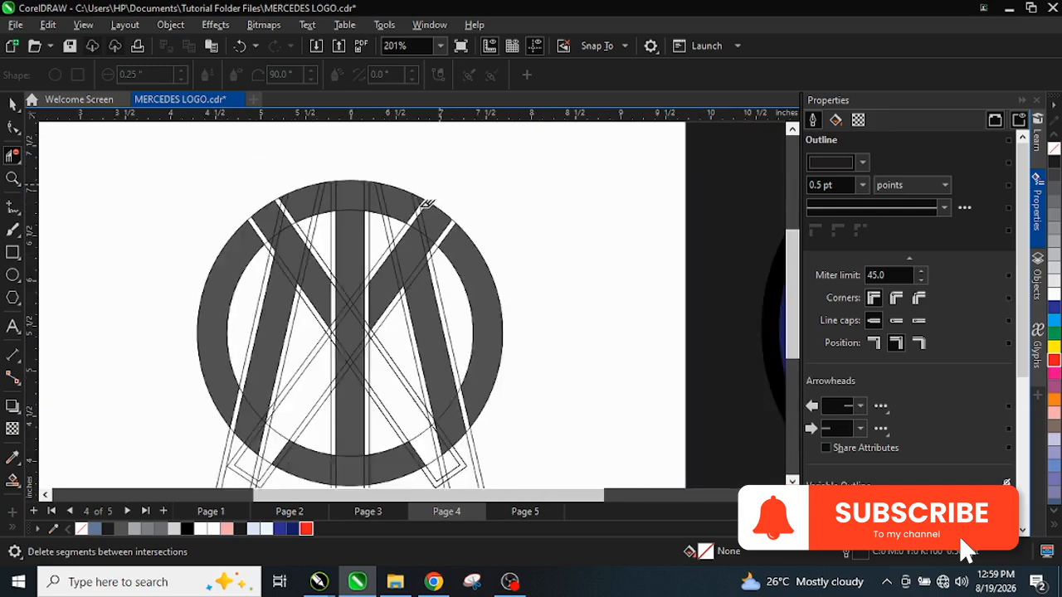
# - Remove the bar outline ends protruding below the outer circle with Virtual Segment Delete
pyautogui.scroll(-3, 474, 407)
pyautogui.scroll(3, 450, 360)
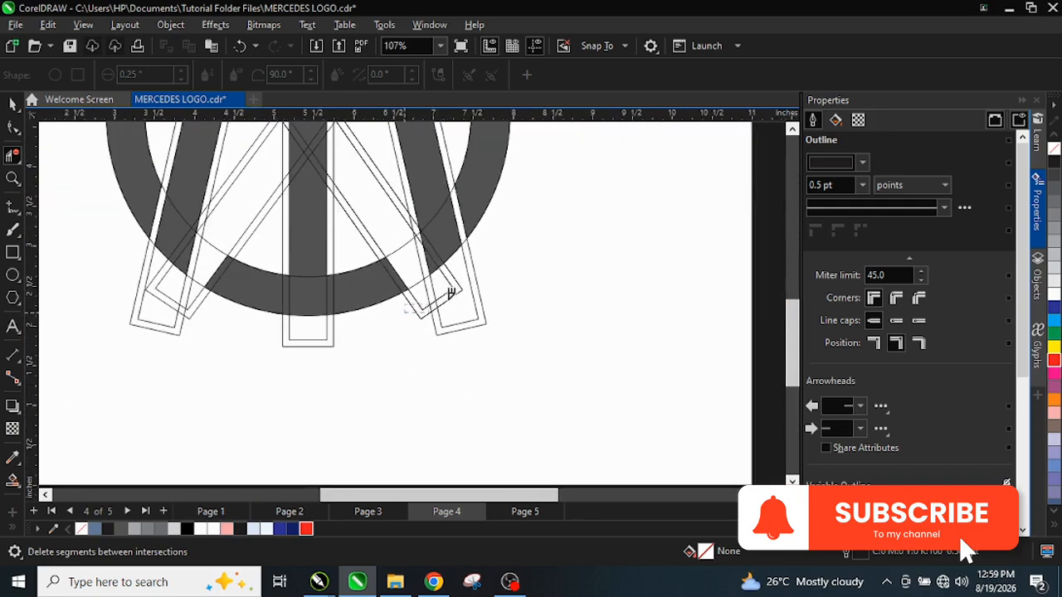
pyautogui.click(465, 301)
pyautogui.moveTo(510, 274); pyautogui.dragTo(436, 286)
pyautogui.moveTo(283, 323); pyautogui.dragTo(121, 287)
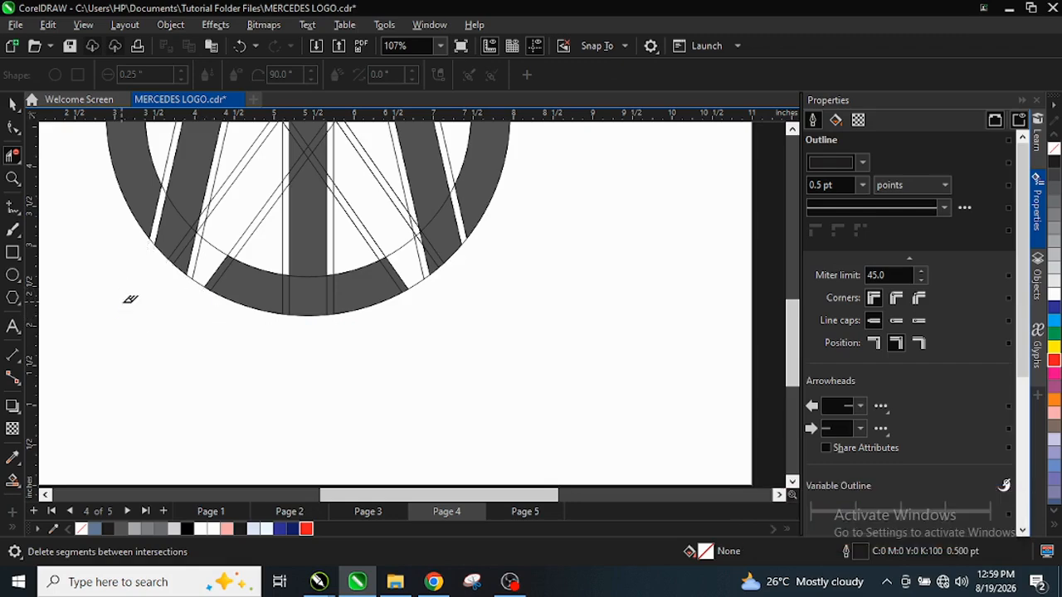
# - Delete the diagonal line segments crossing the white areas on both sides of the central bar in the lower half of the circle
pyautogui.scroll(-2, 333, 347)
pyautogui.scroll(2, 354, 253)
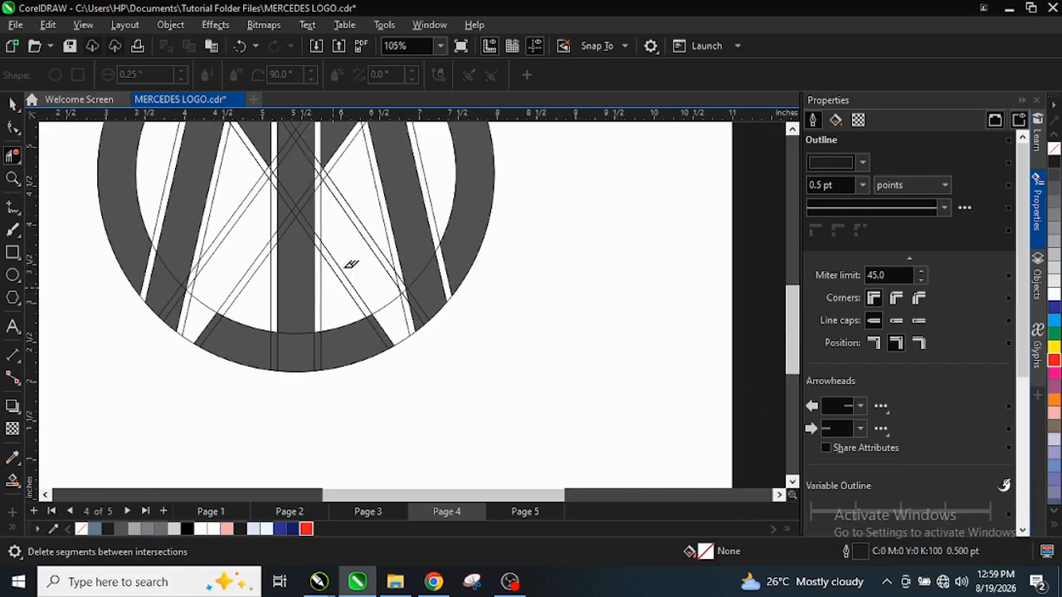
pyautogui.moveTo(360, 213); pyautogui.dragTo(365, 220)
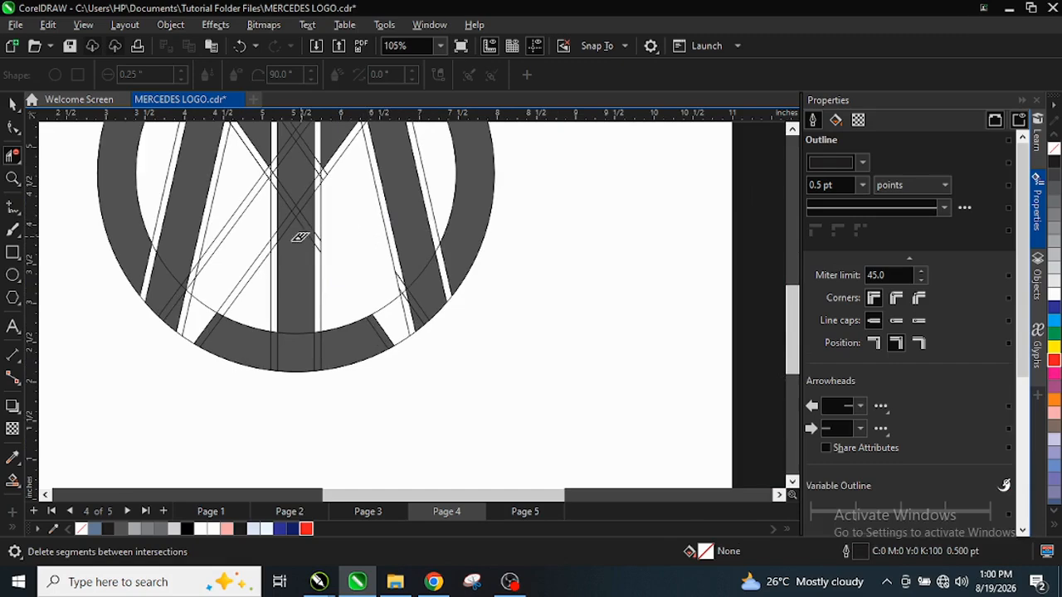
pyautogui.moveTo(264, 259); pyautogui.dragTo(263, 269)
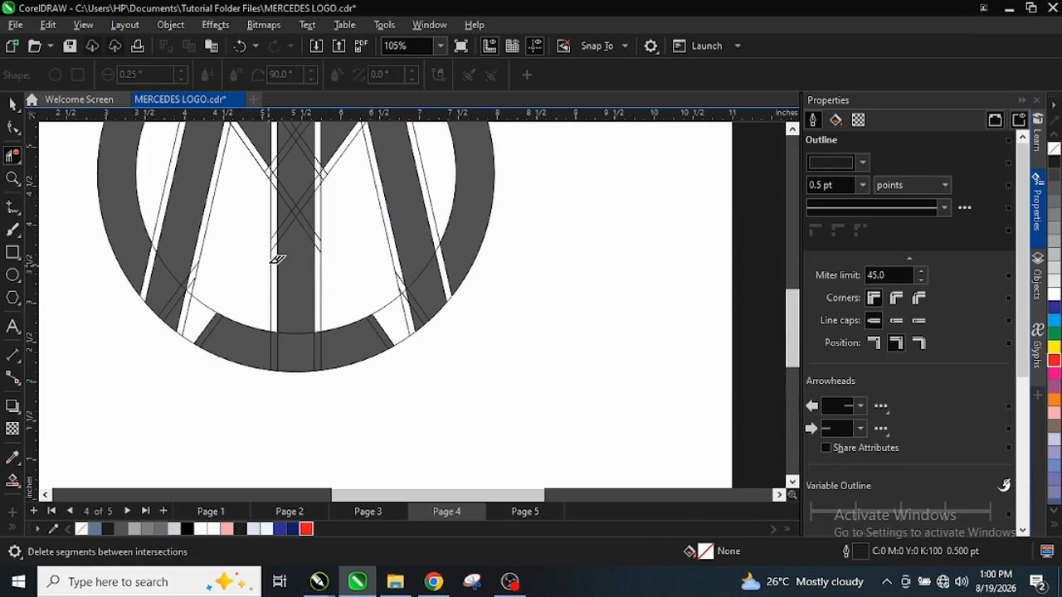
# - Delete the leftover arc and line segments in the white area beside the left slightly tilted bar's lower end
pyautogui.scroll(3, 278, 256)
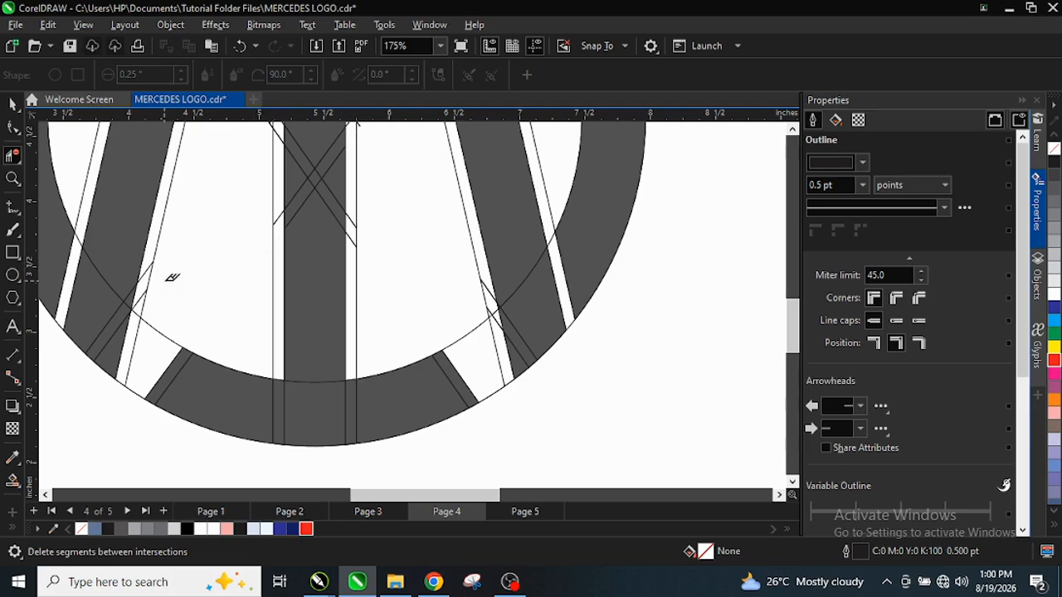
pyautogui.moveTo(140, 354); pyautogui.dragTo(156, 304)
pyautogui.scroll(1, 148, 322)
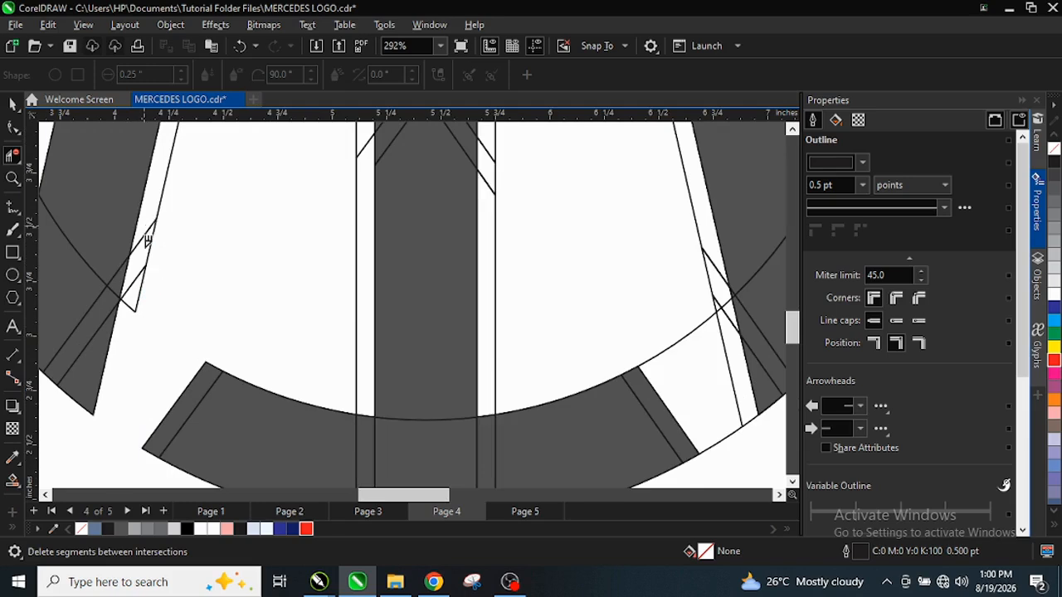
pyautogui.moveTo(135, 289); pyautogui.dragTo(143, 299)
pyautogui.click(133, 303)
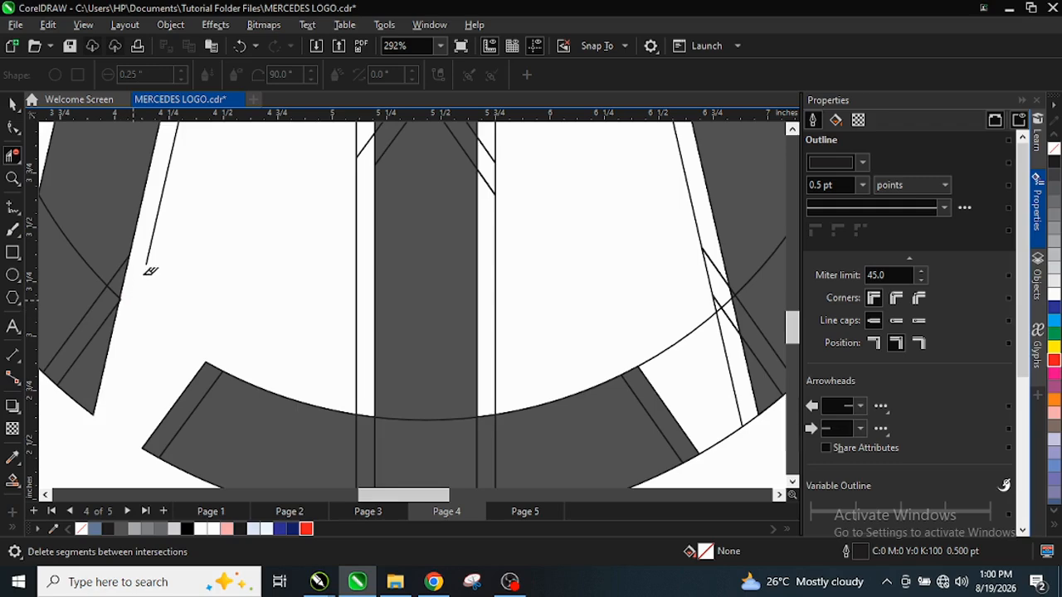
pyautogui.click(150, 249)
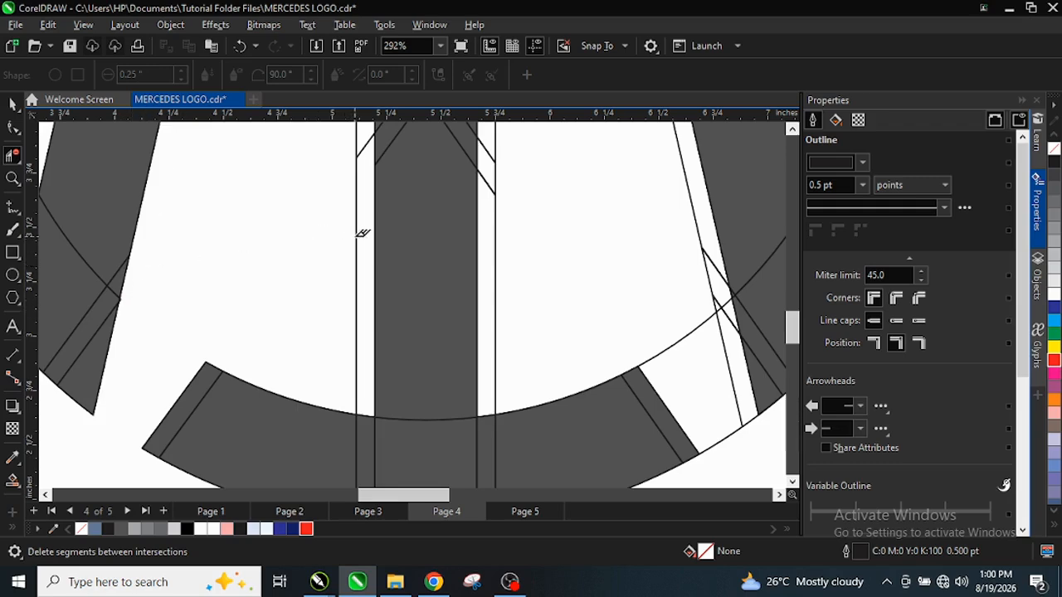
# - Delete the vertical lines flanking the central bar's lower half and the leftover segments beside the right tilted bar's lower end
pyautogui.click(358, 225)
pyautogui.click(496, 238)
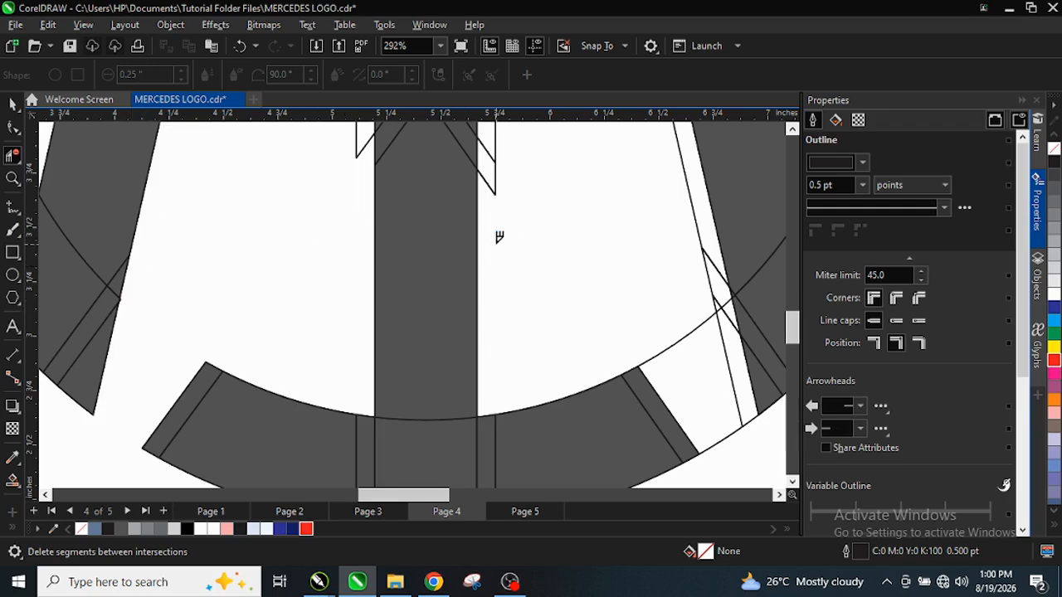
pyautogui.click(705, 326)
pyautogui.click(727, 360)
pyautogui.moveTo(725, 343); pyautogui.dragTo(707, 275)
pyautogui.click(734, 432)
pyautogui.click(697, 213)
# - Delete the thin line running parallel to the left tilted bar in the white area inside the ring
pyautogui.scroll(-5, 457, 320)
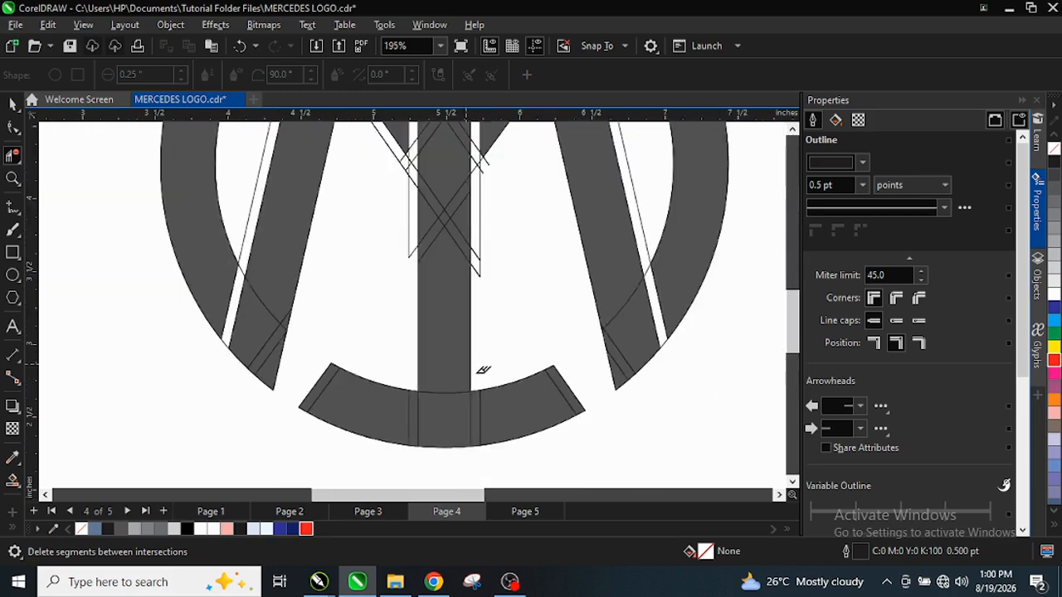
pyautogui.scroll(5, 324, 207)
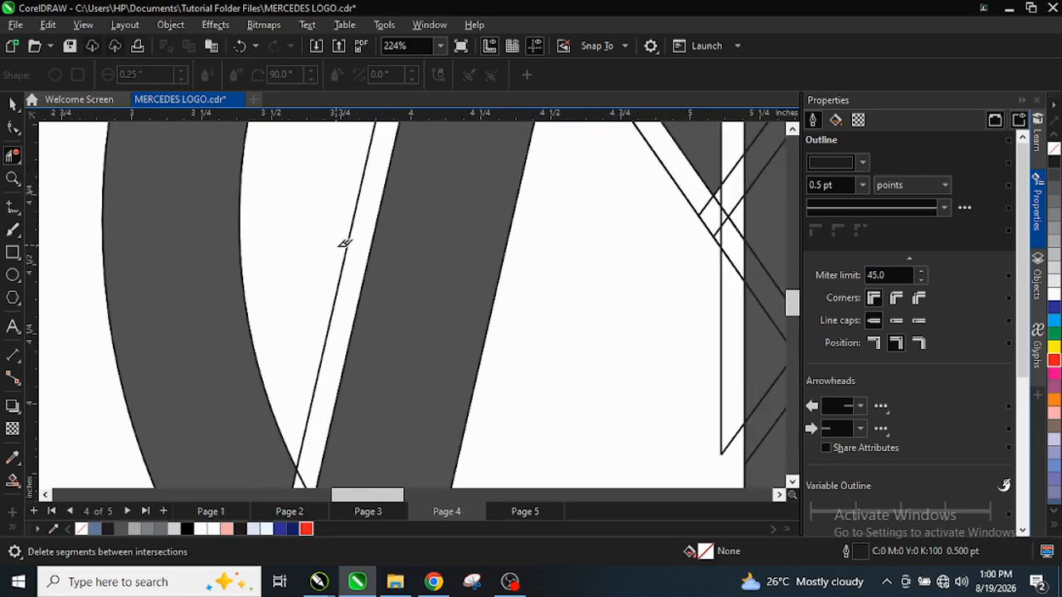
pyautogui.click(348, 245)
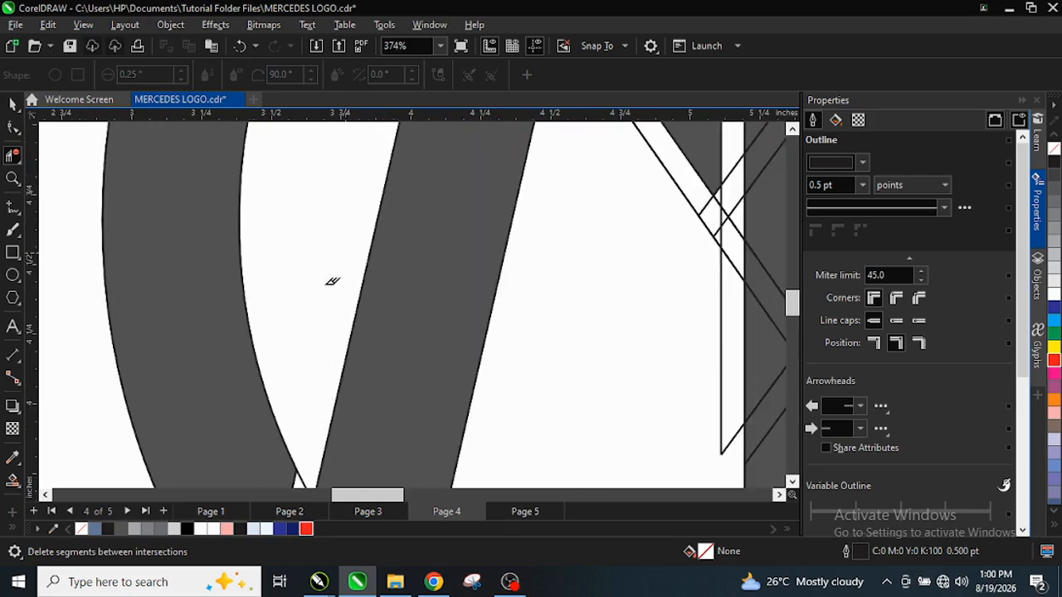
# - Delete the leftover vertical, slanted and diagonal line segments in the upper white area between the central bar and the right diagonal bar
pyautogui.scroll(-5, 398, 380)
pyautogui.scroll(3, 561, 151)
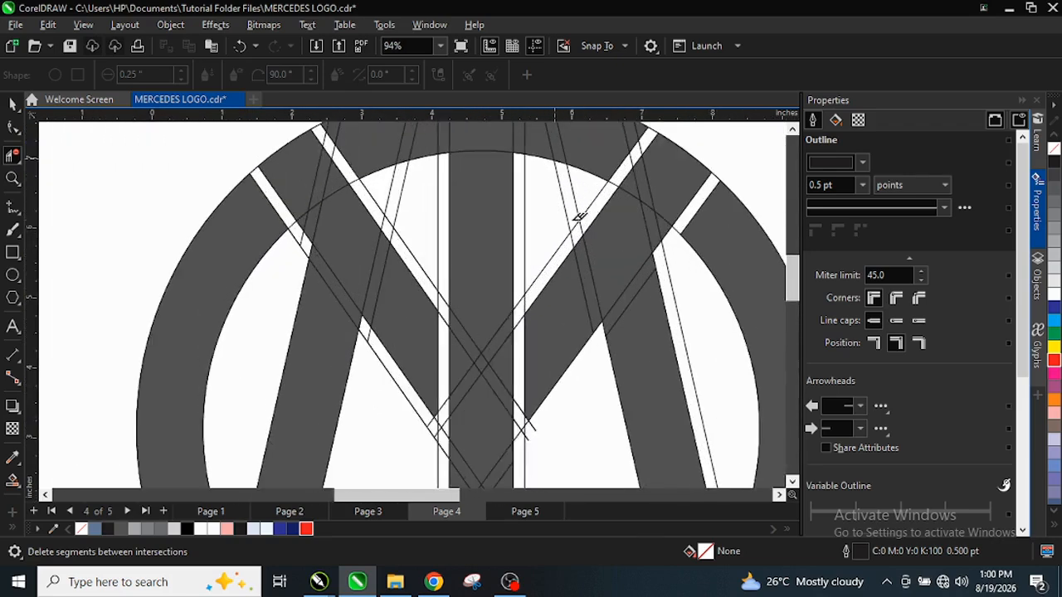
pyautogui.moveTo(575, 180); pyautogui.dragTo(572, 183)
pyautogui.moveTo(554, 237); pyautogui.dragTo(583, 236)
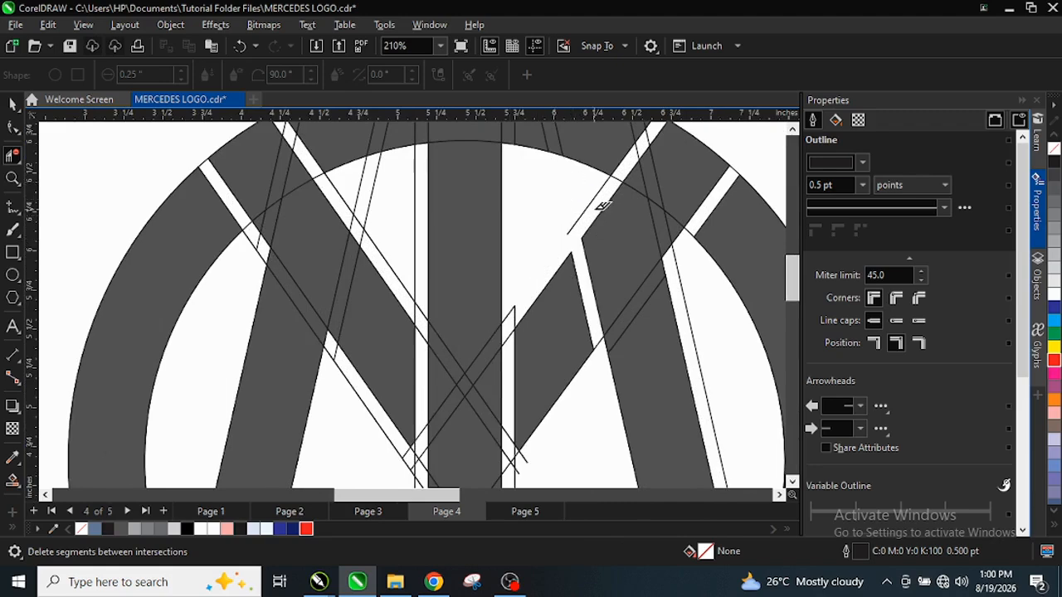
pyautogui.scroll(2, 585, 208)
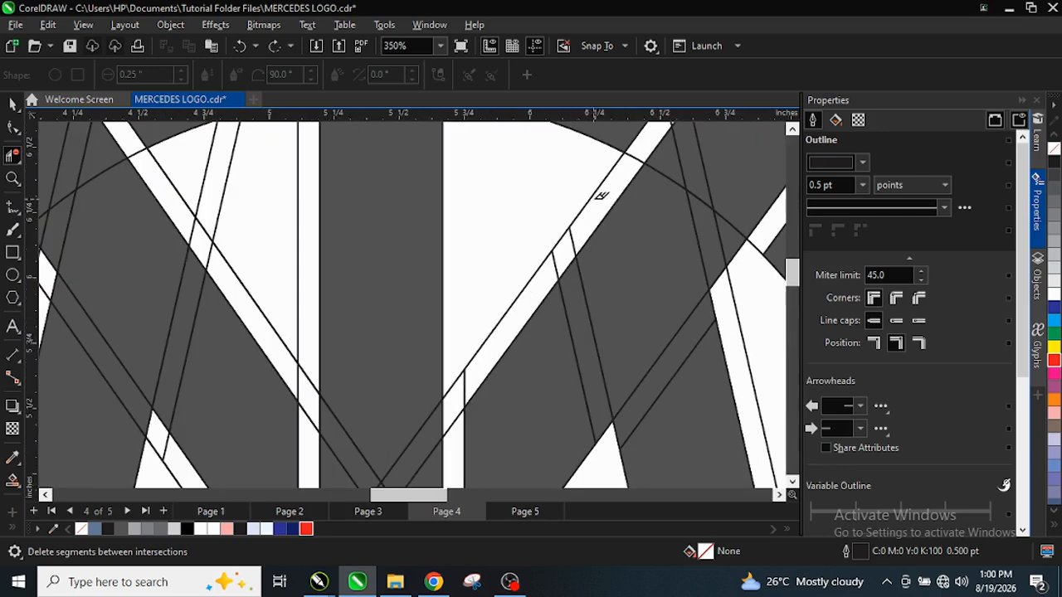
pyautogui.click(573, 220)
pyautogui.click(555, 247)
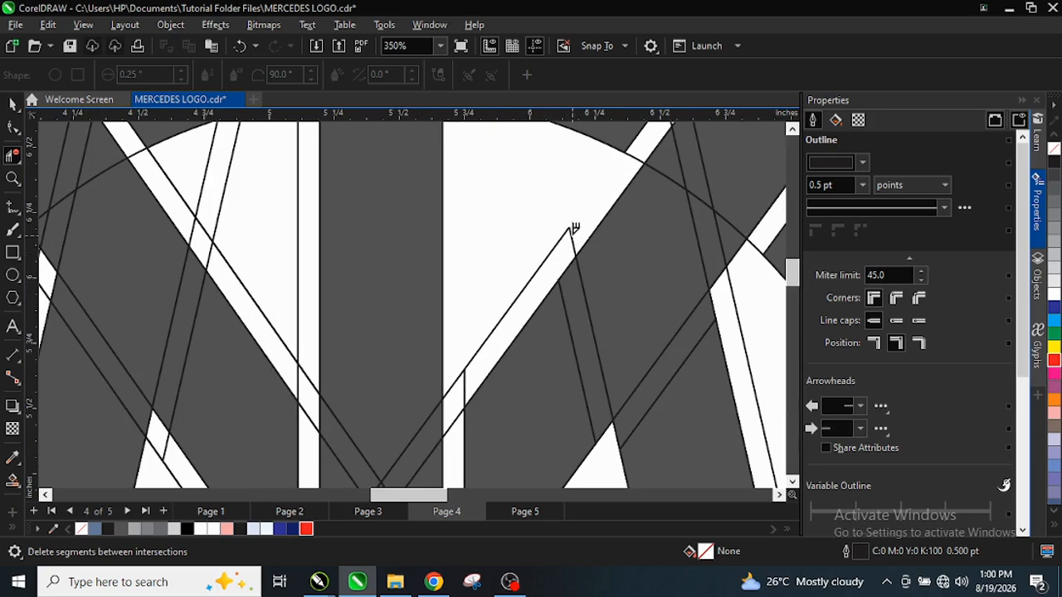
pyautogui.click(564, 237)
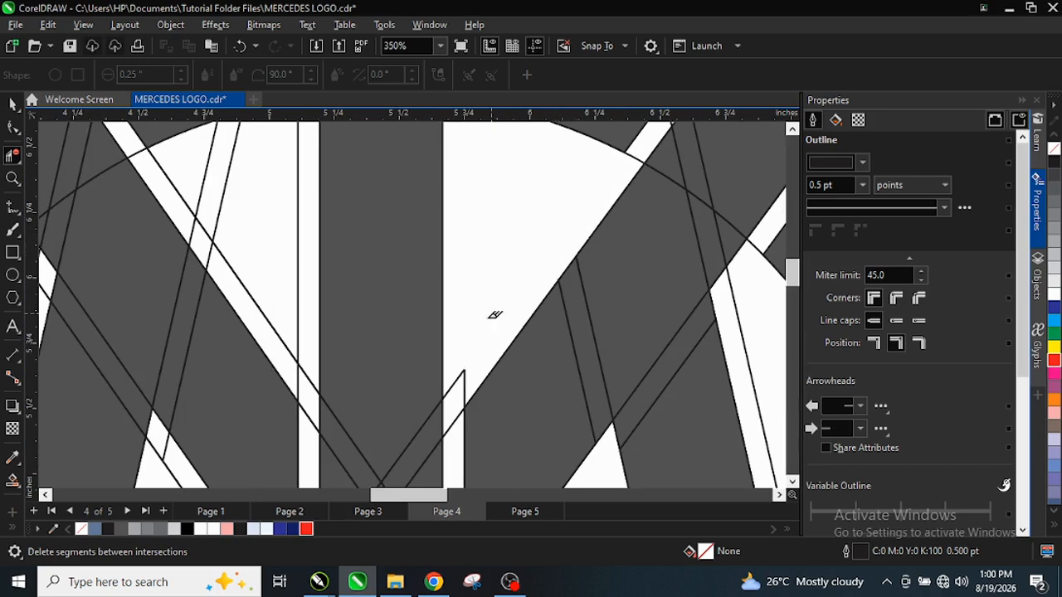
pyautogui.click(466, 375)
# - Delete the vertical line and the two slanted lines in the upper white area between the left diagonal bar and the central bar
pyautogui.click(298, 273)
pyautogui.click(221, 202)
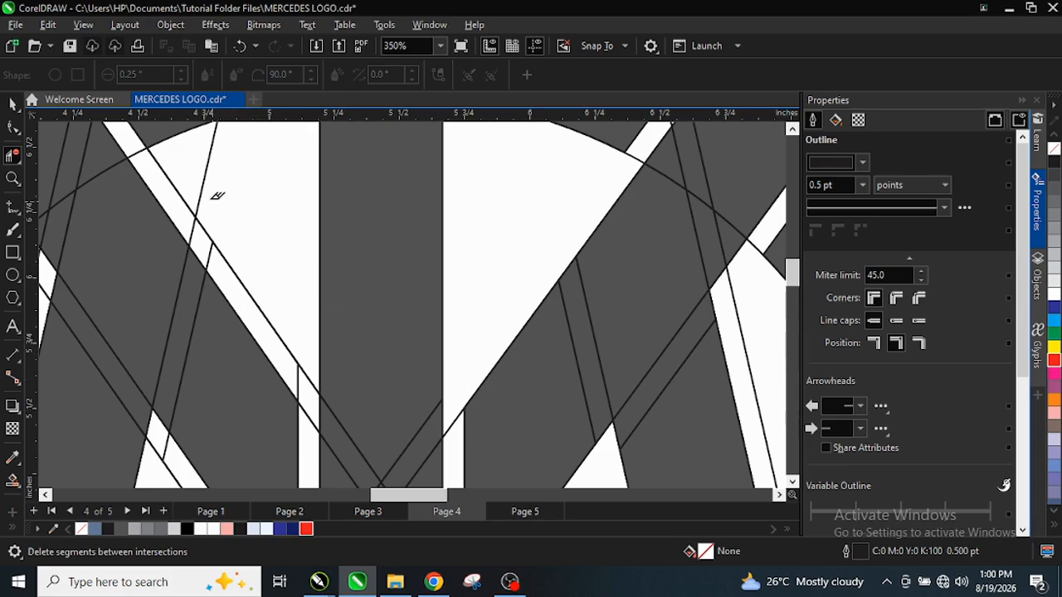
pyautogui.click(201, 197)
# - Delete the thin line along the left diagonal bar's inner edge and the short slanted stubs attached to it
pyautogui.scroll(-2, 324, 286)
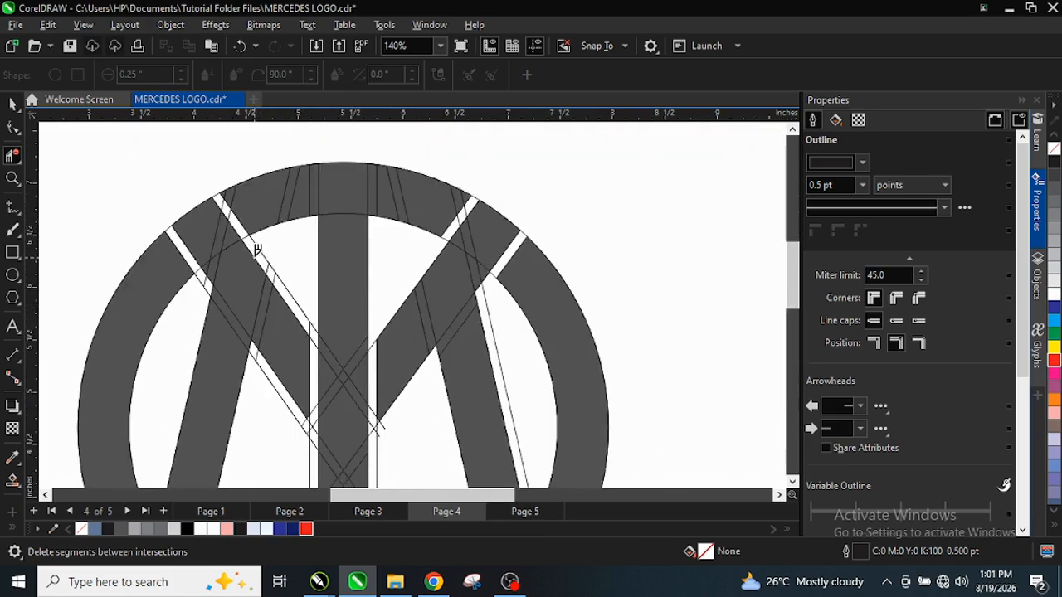
pyautogui.scroll(3, 243, 224)
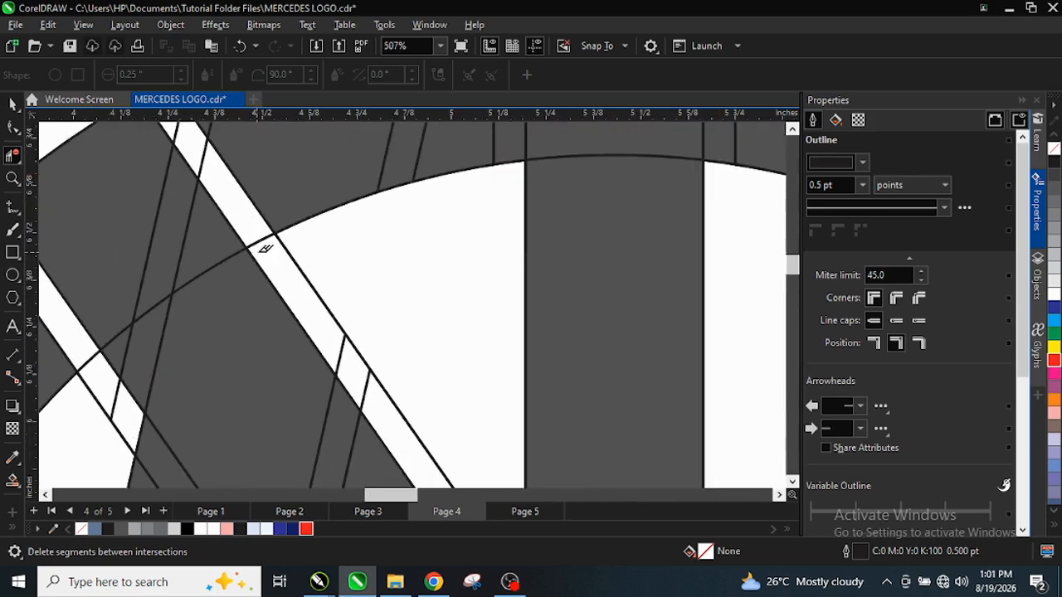
pyautogui.click(290, 246)
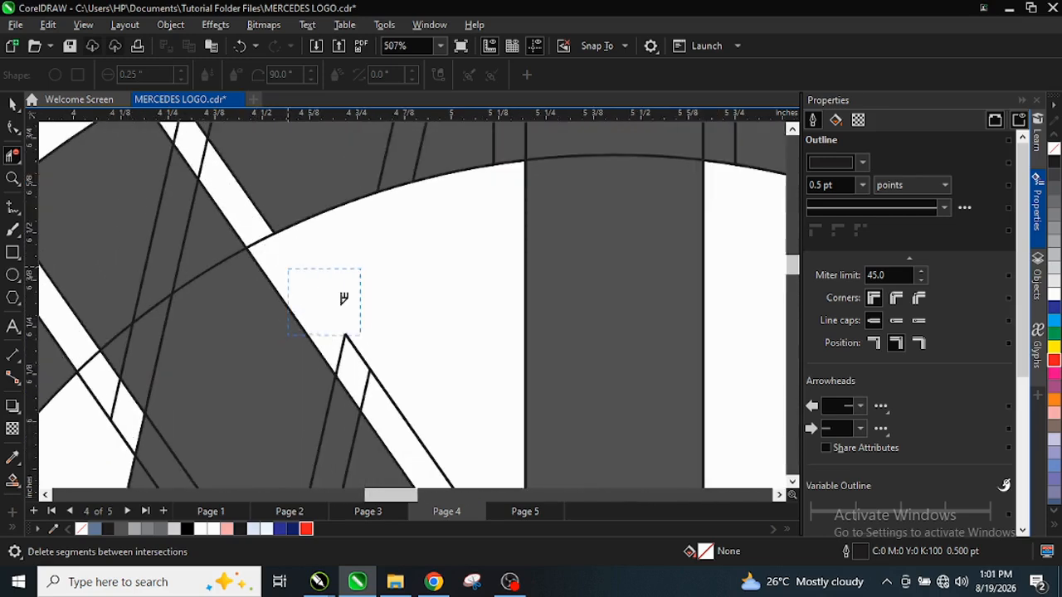
pyautogui.click(351, 345)
pyautogui.click(344, 341)
pyautogui.click(390, 383)
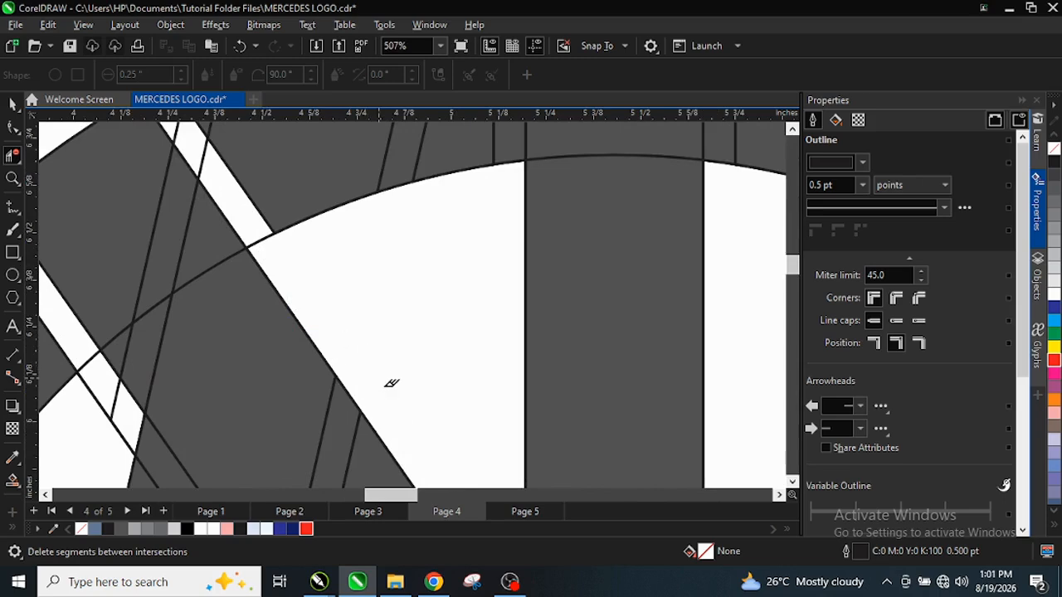
# - Delete the arc and line segments crossing the white gaps on both sides of the left diagonal bar's upper end
pyautogui.click(266, 236)
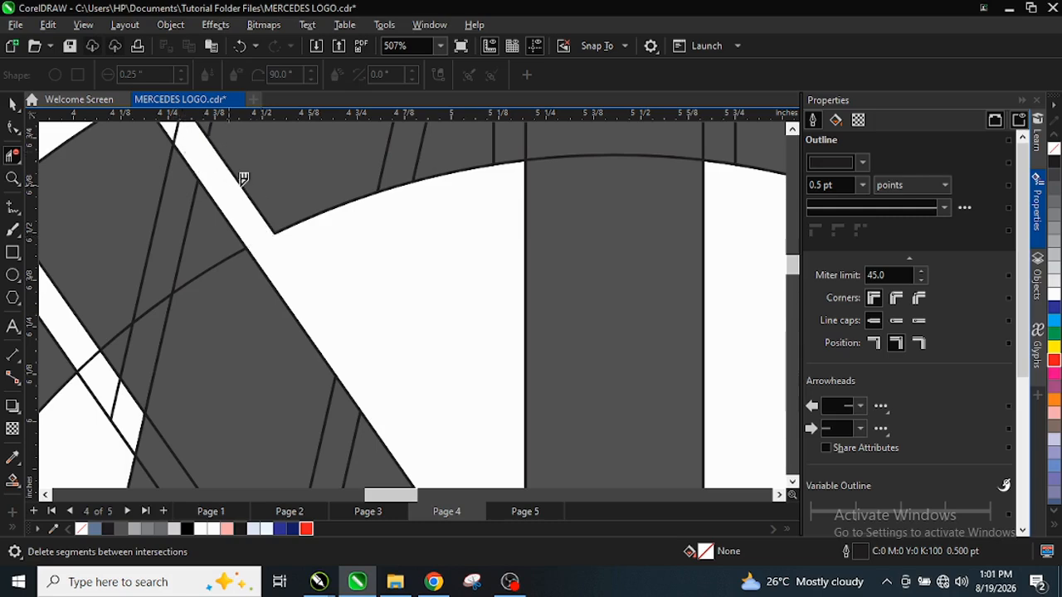
pyautogui.scroll(-2, 238, 179)
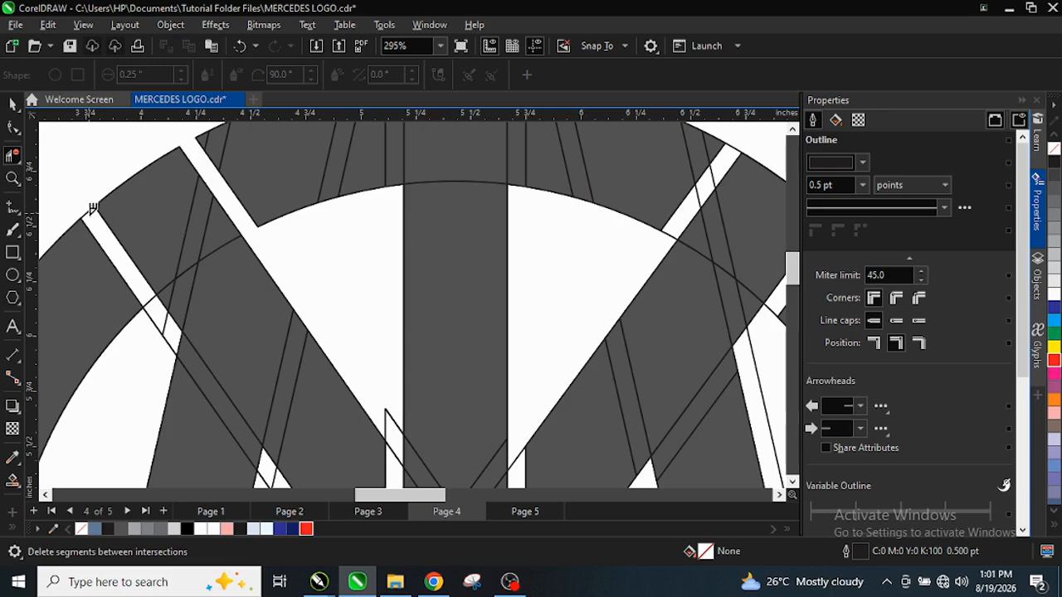
pyautogui.click(166, 320)
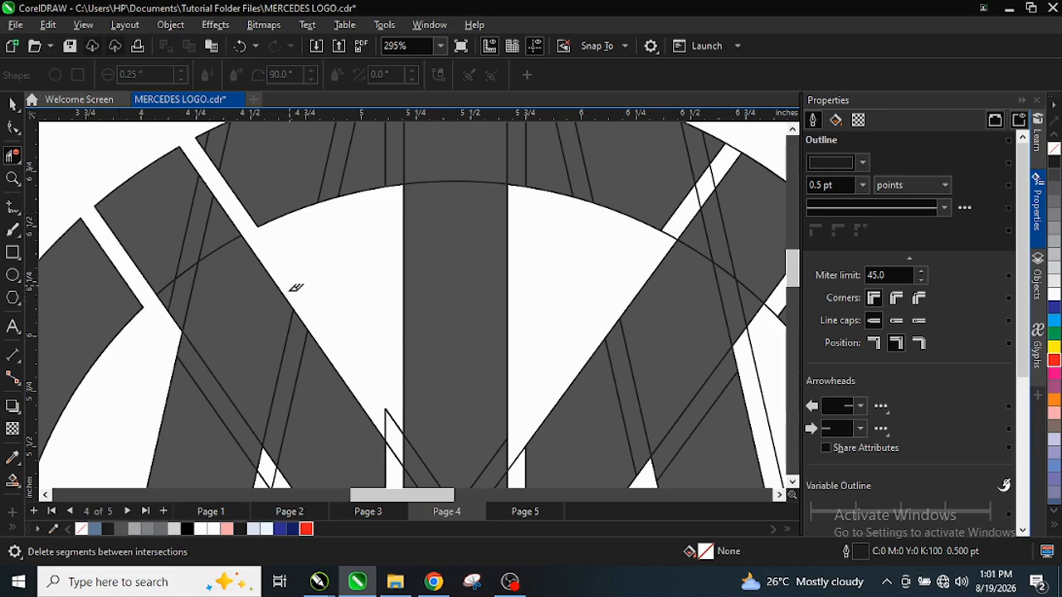
# - Delete the leftover segments in the gap left of the central bar and in the white triangle beneath the left diagonal bar
pyautogui.scroll(-3, 297, 285)
pyautogui.scroll(5, 381, 403)
pyautogui.click(345, 369)
pyautogui.click(350, 398)
pyautogui.click(354, 410)
pyautogui.scroll(-3, 280, 372)
pyautogui.scroll(2, 315, 430)
pyautogui.click(287, 411)
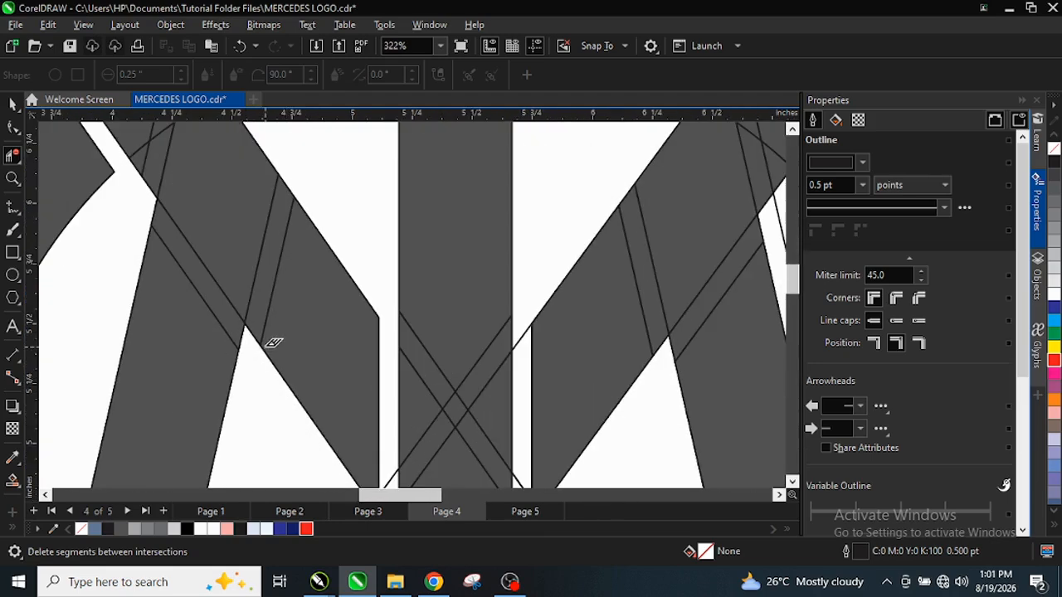
# - Delete the line segments protruding around the left diagonal bar's lower tip and crossing the gap to the central bar
pyautogui.scroll(-5, 268, 340)
pyautogui.scroll(3, 325, 440)
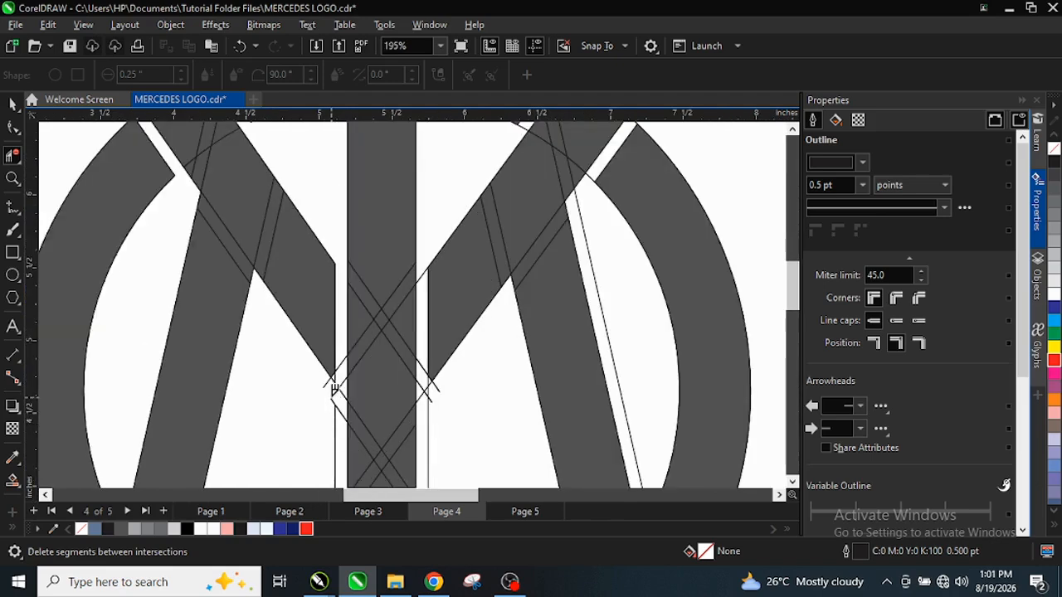
pyautogui.scroll(4, 357, 373)
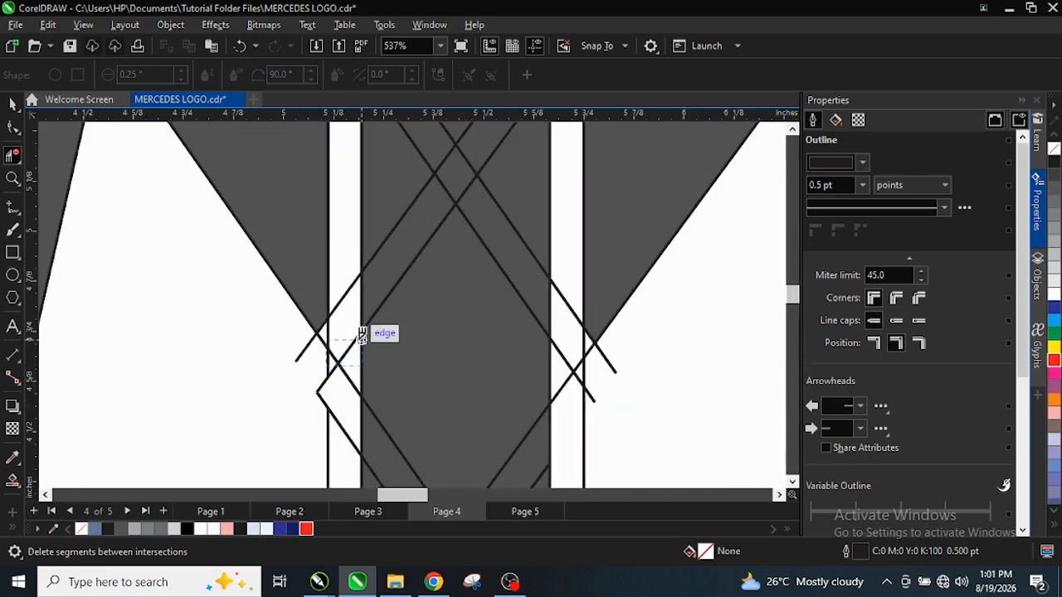
pyautogui.click(330, 358)
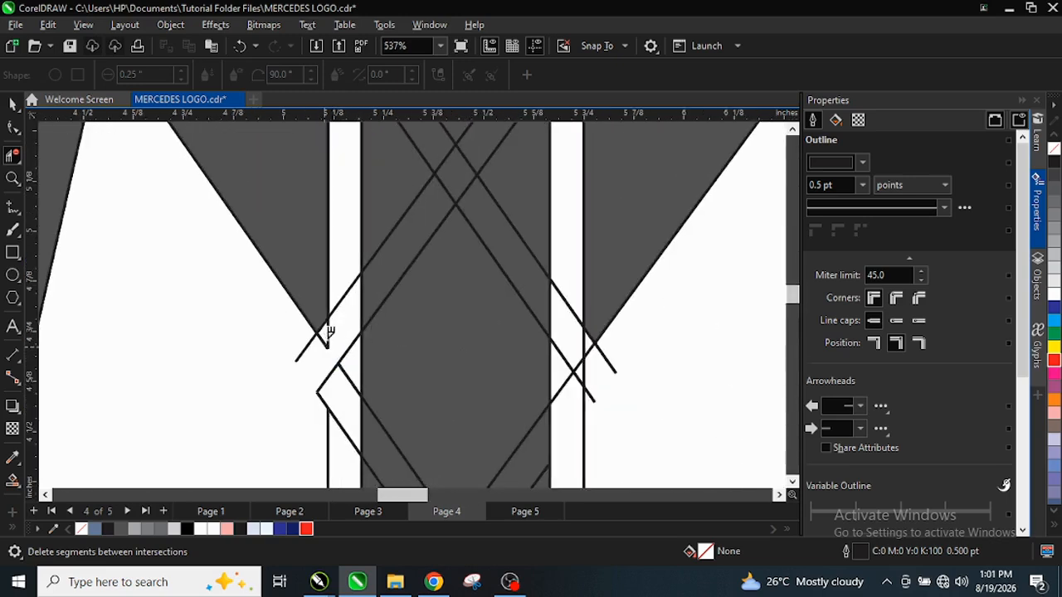
pyautogui.click(329, 336)
pyautogui.click(303, 342)
pyautogui.click(345, 306)
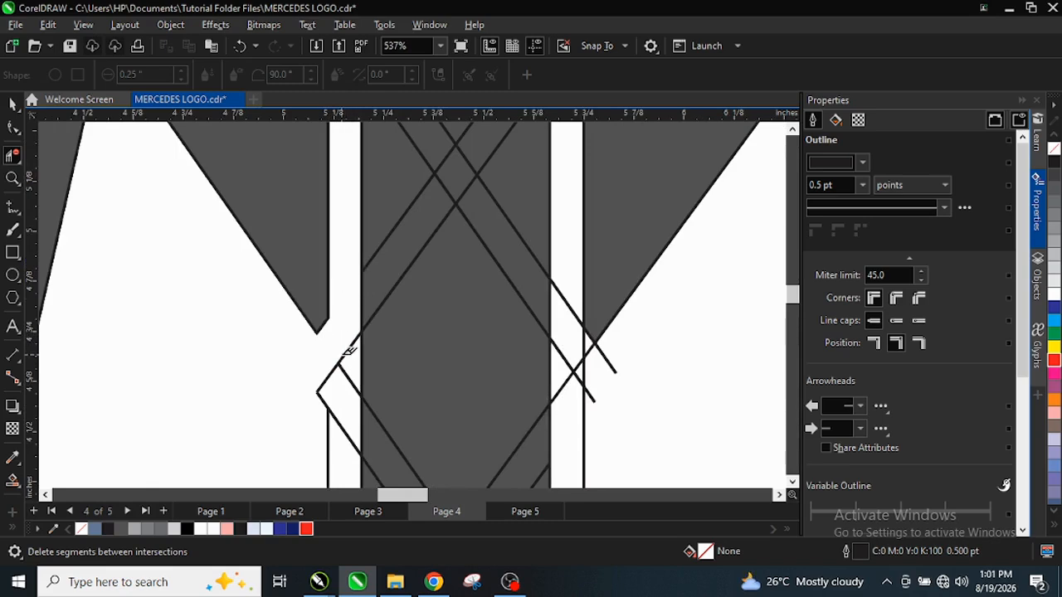
# - Delete the remaining vertical line and diagonal stubs left of the central bar, below the left diagonal bar's tip
pyautogui.click(329, 406)
pyautogui.scroll(-2, 368, 380)
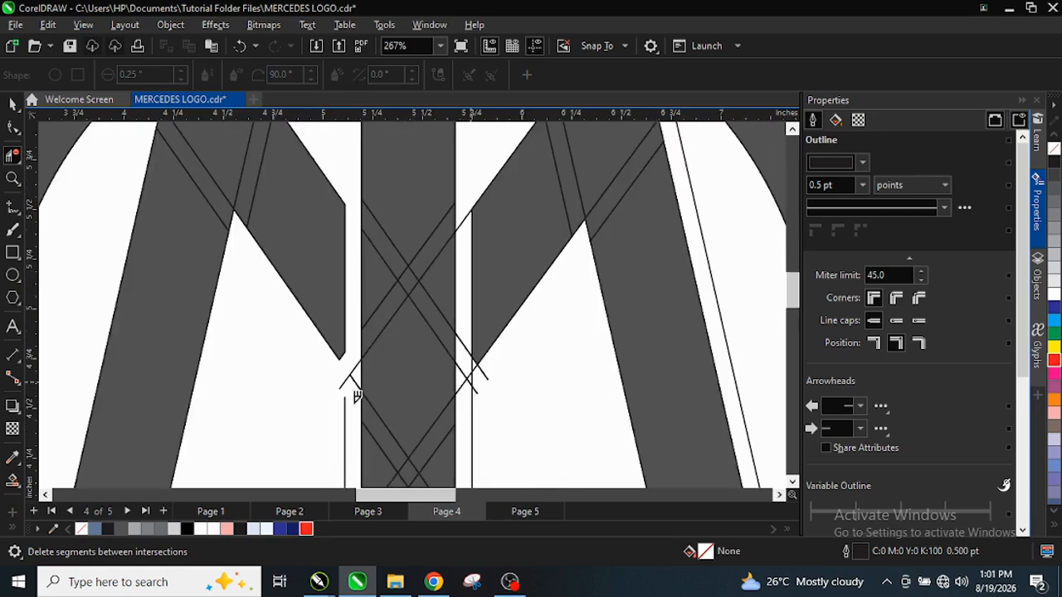
pyautogui.scroll(3, 345, 412)
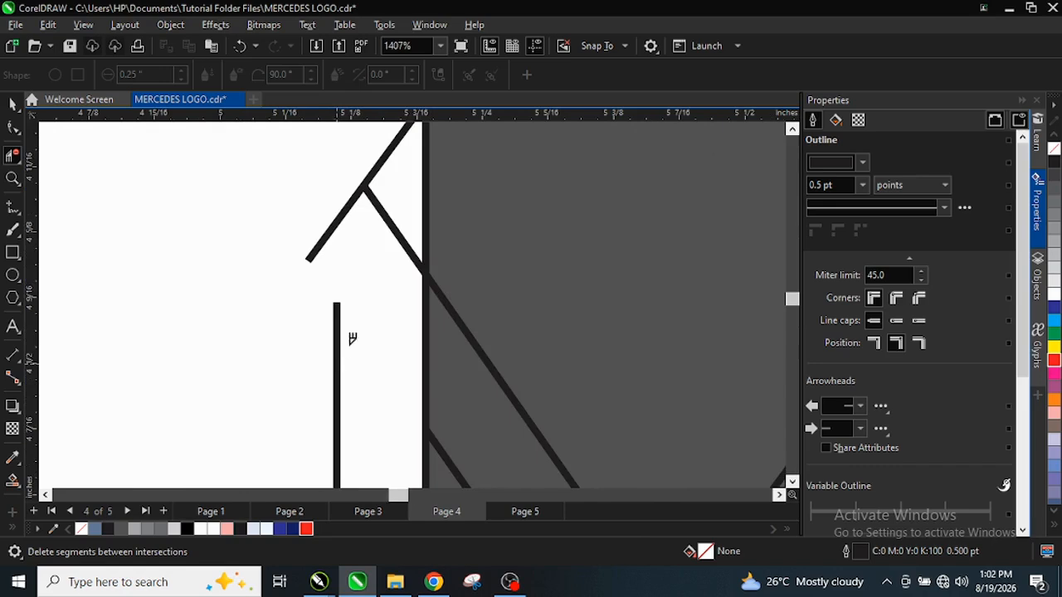
pyautogui.click(337, 363)
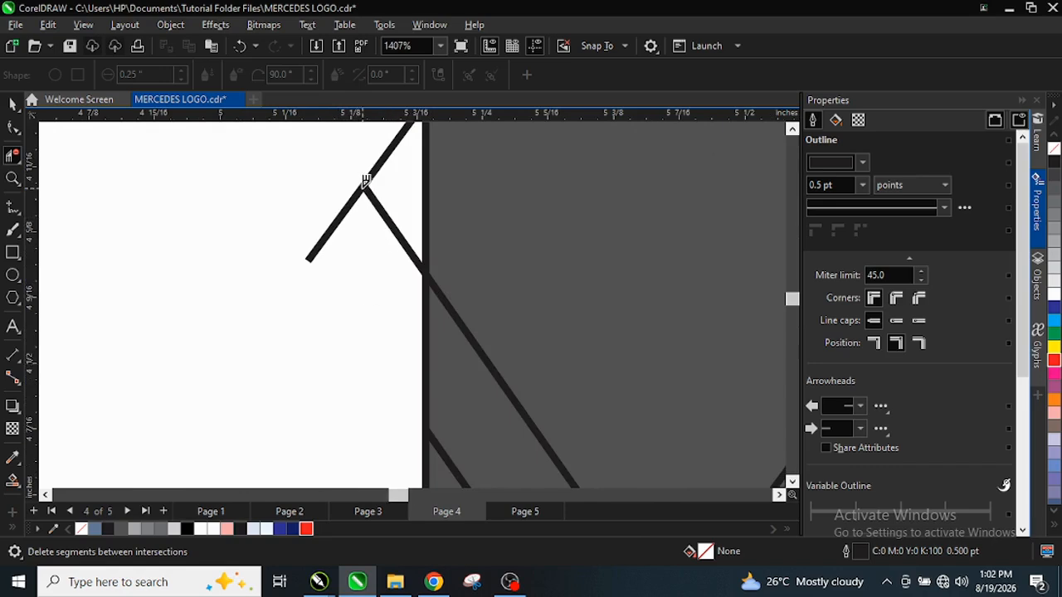
pyautogui.click(371, 193)
pyautogui.click(373, 201)
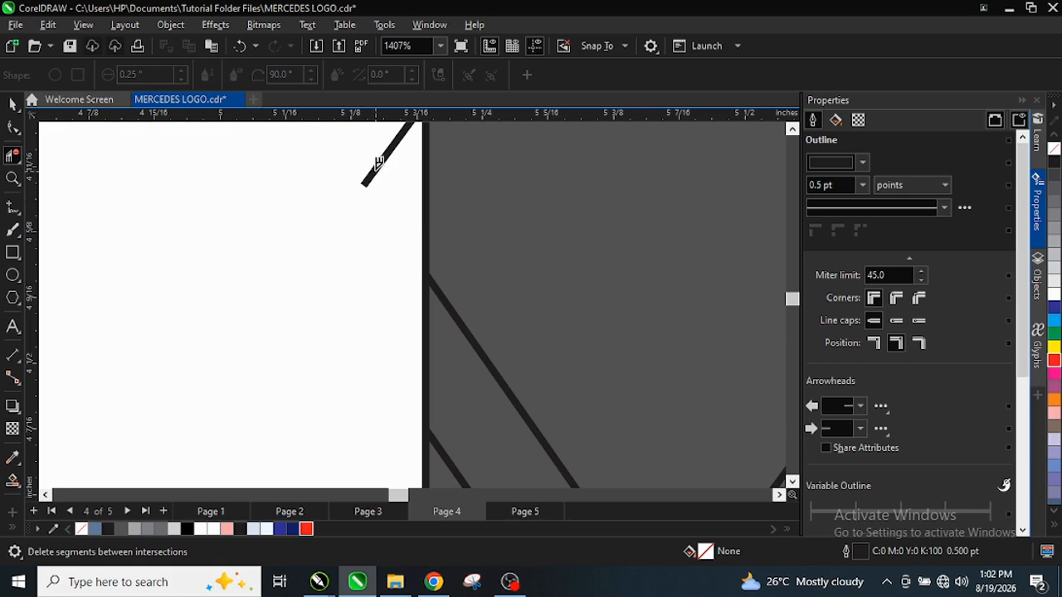
pyautogui.click(379, 158)
# - Delete the crossing segments around the right diagonal bar's lower tip and the vertical line extending below it
pyautogui.scroll(-5, 382, 159)
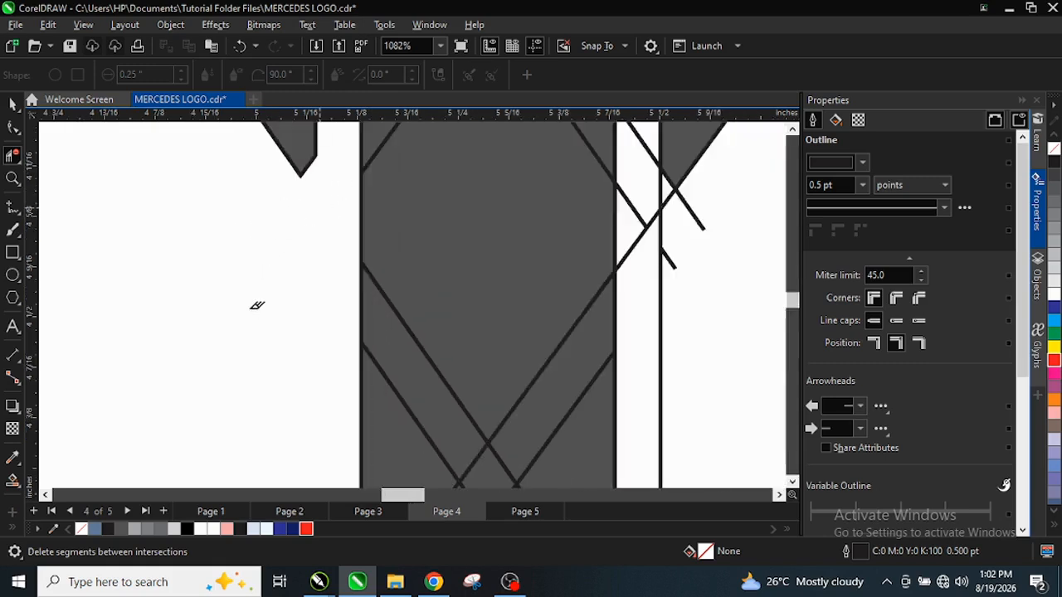
pyautogui.scroll(1, 453, 193)
pyautogui.moveTo(448, 255)
pyautogui.mouseDown()
pyautogui.moveTo(462, 315)
pyautogui.moveTo(481, 315)
pyautogui.moveTo(506, 282)
pyautogui.mouseUp()
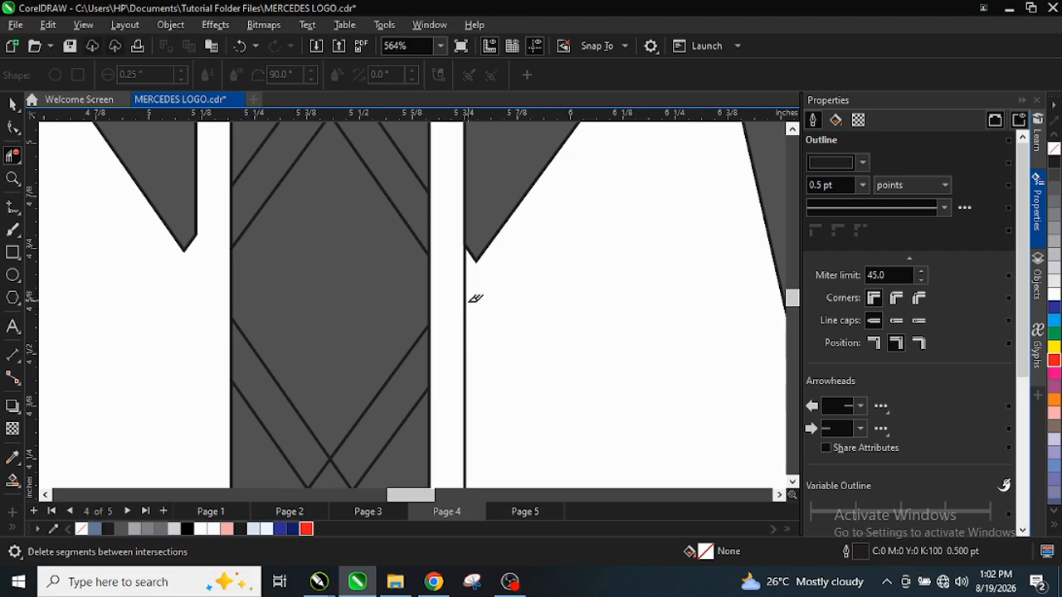
pyautogui.scroll(-2, 492, 356)
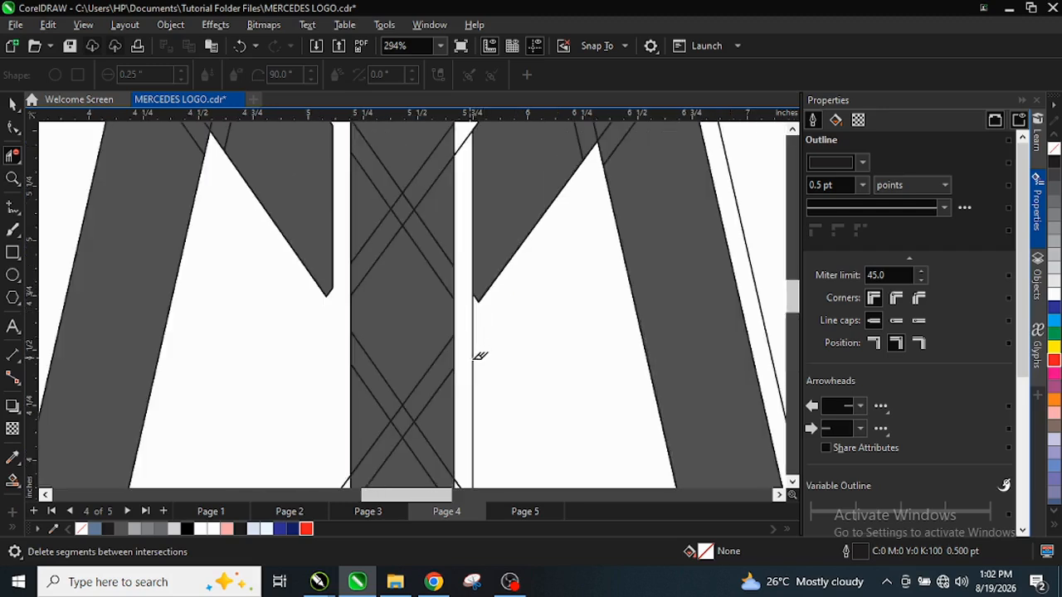
pyautogui.click(479, 356)
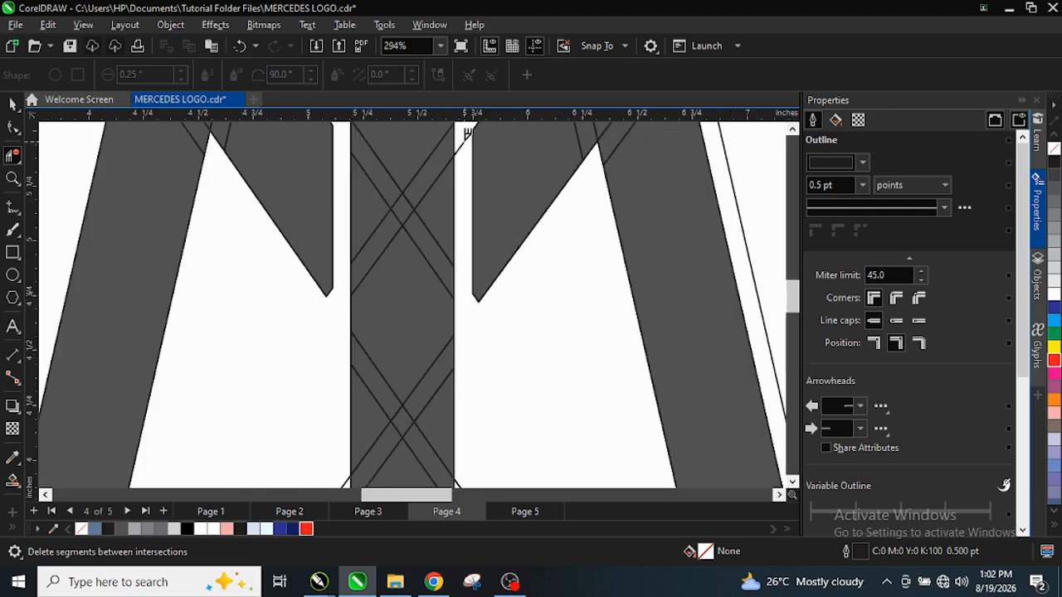
# - Delete the stray line ends protruding from both sides of the central bar's lower crossing
pyautogui.scroll(-3, 420, 340)
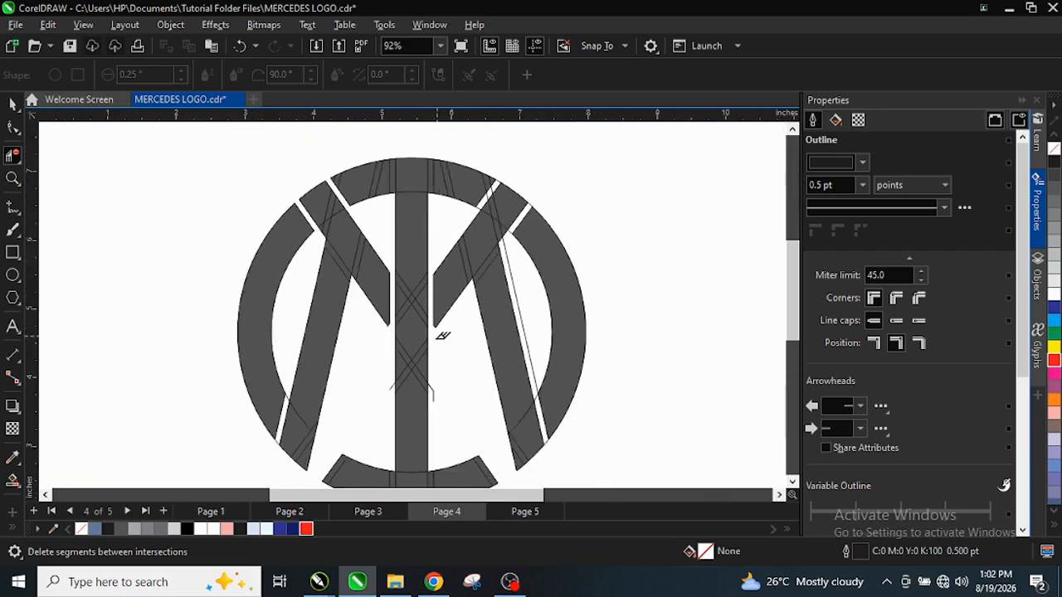
pyautogui.scroll(3, 445, 387)
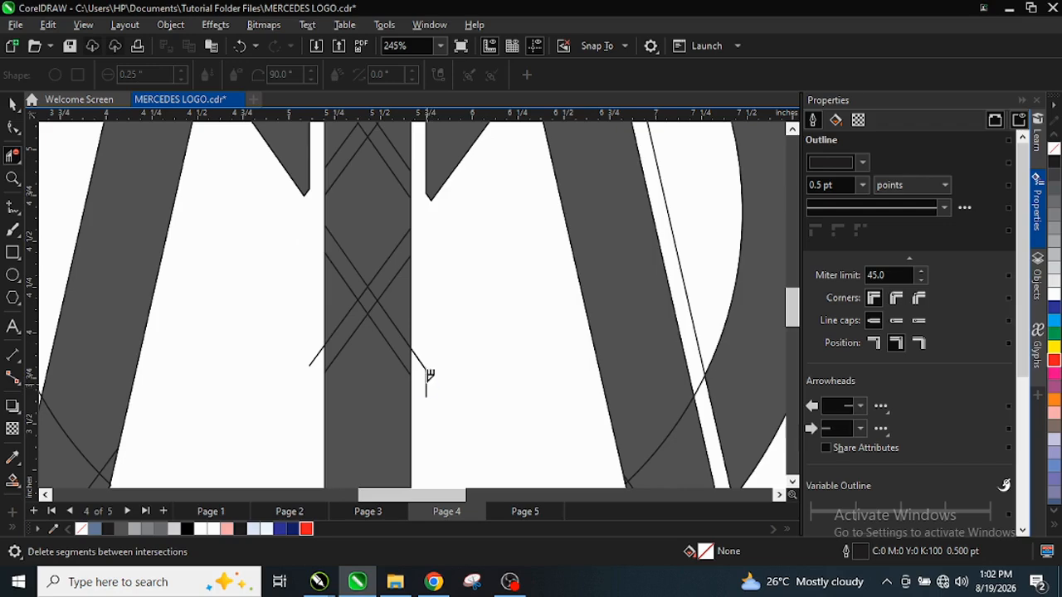
pyautogui.click(421, 365)
# - Delete the thin line running parallel to the right tilted bar in the white area inside the ring
pyautogui.scroll(-3, 542, 247)
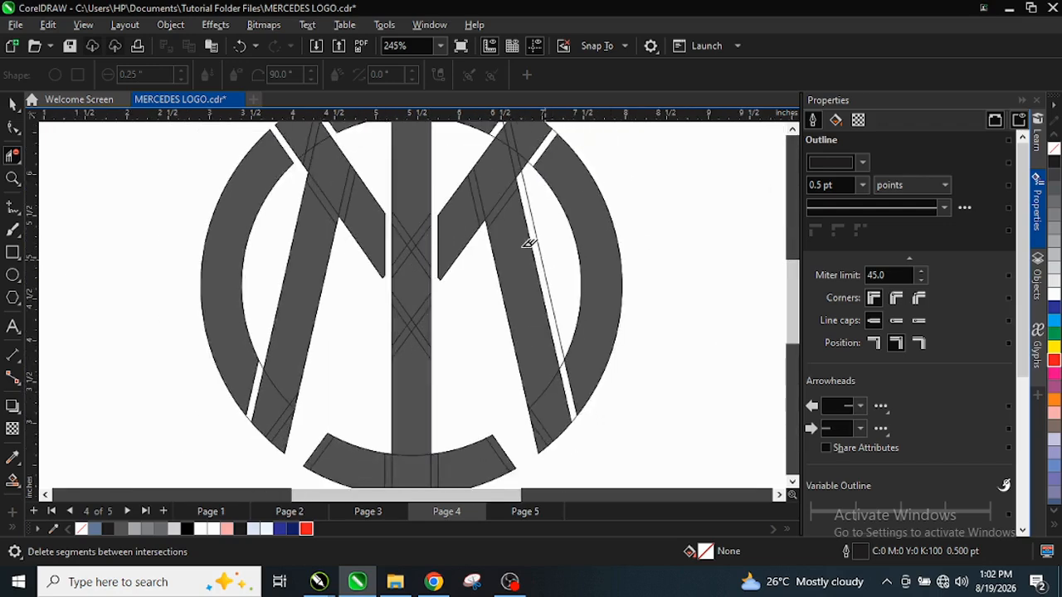
pyautogui.scroll(3, 550, 225)
pyautogui.click(548, 225)
# - Delete the line and arc segments crossing the white gaps on both sides of the right diagonal bar's upper end
pyautogui.scroll(-3, 536, 270)
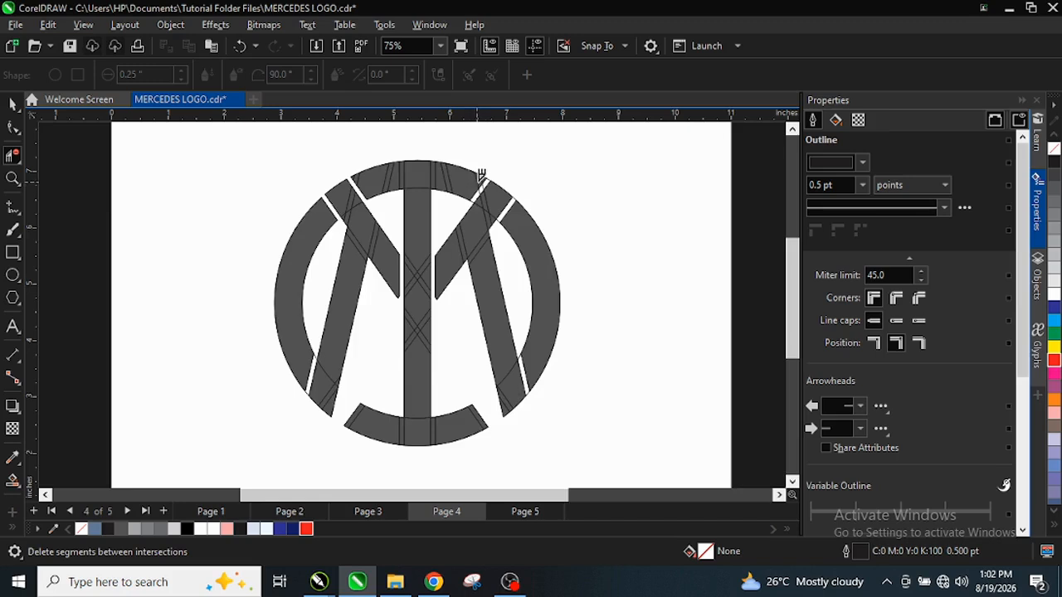
pyautogui.scroll(6, 479, 177)
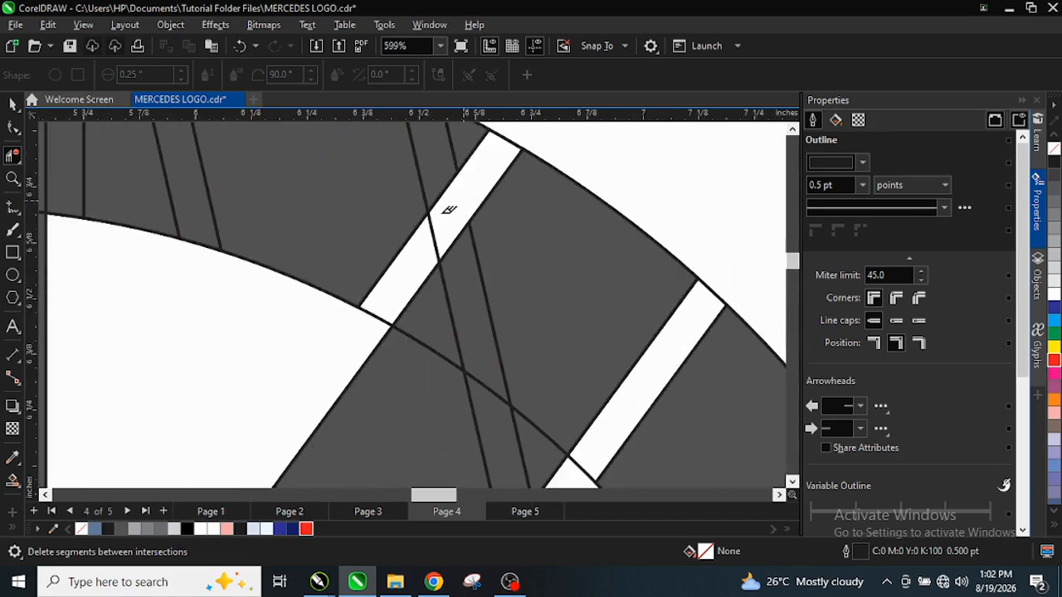
pyautogui.click(434, 216)
pyautogui.click(509, 142)
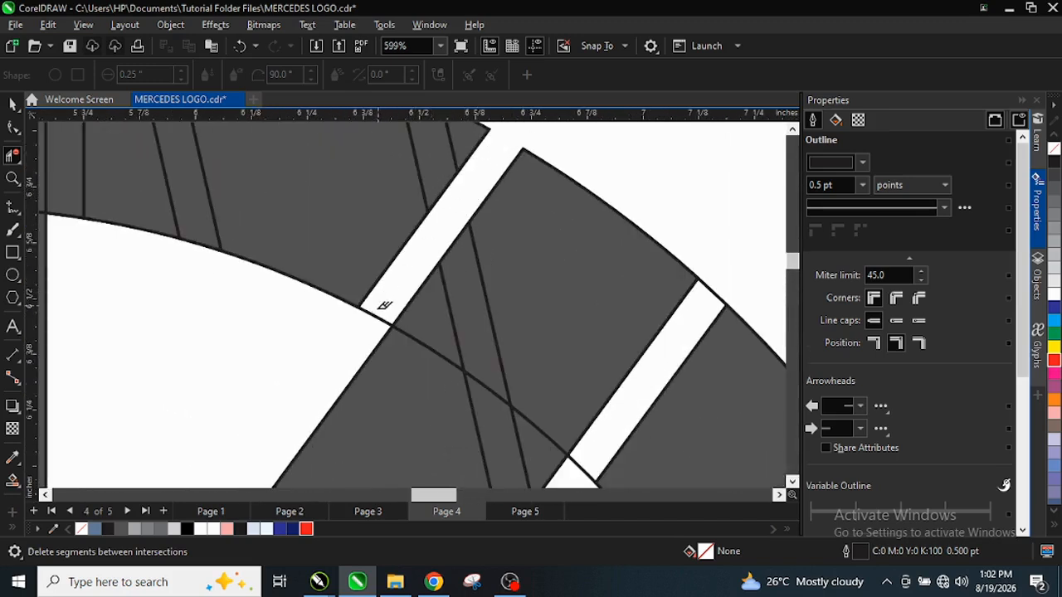
pyautogui.click(375, 317)
pyautogui.click(579, 462)
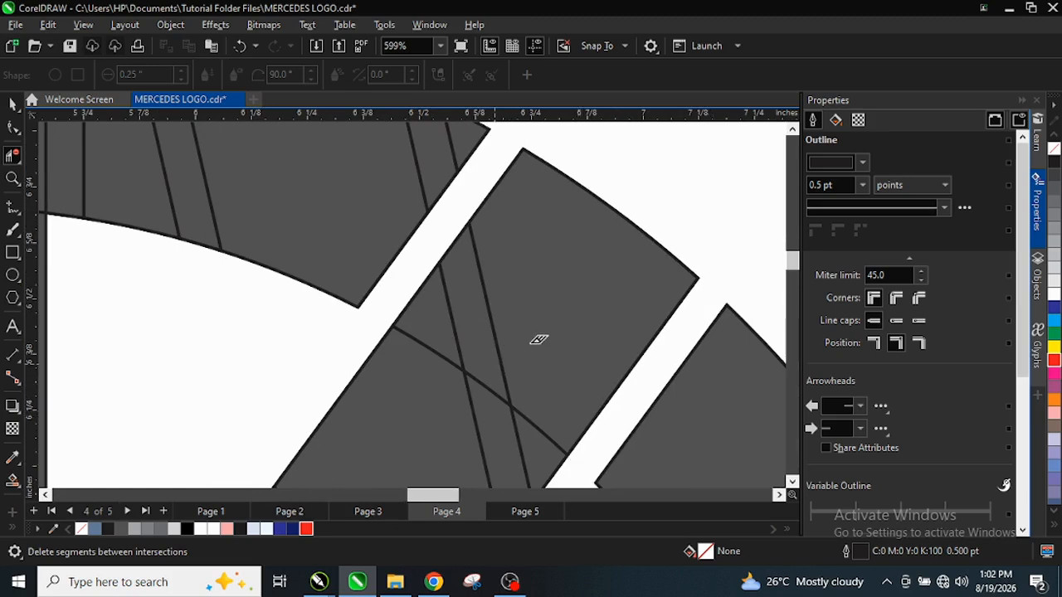
# - Delete the arc segments bridging the narrow gaps between the ring and the lower ends of the right and left tilted bars
pyautogui.scroll(-5, 527, 340)
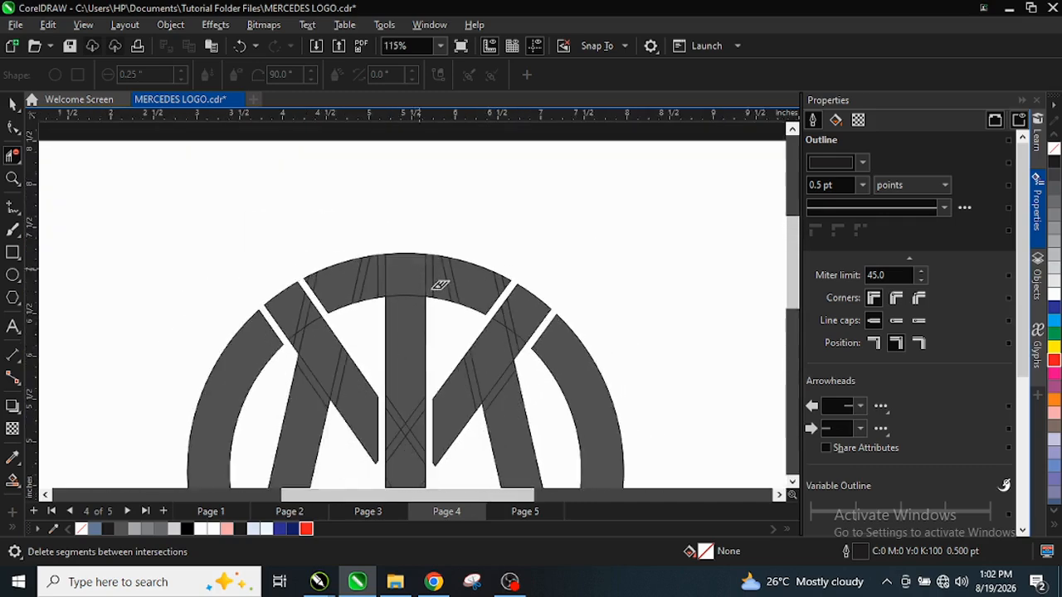
pyautogui.scroll(-2, 474, 379)
pyautogui.scroll(3, 486, 426)
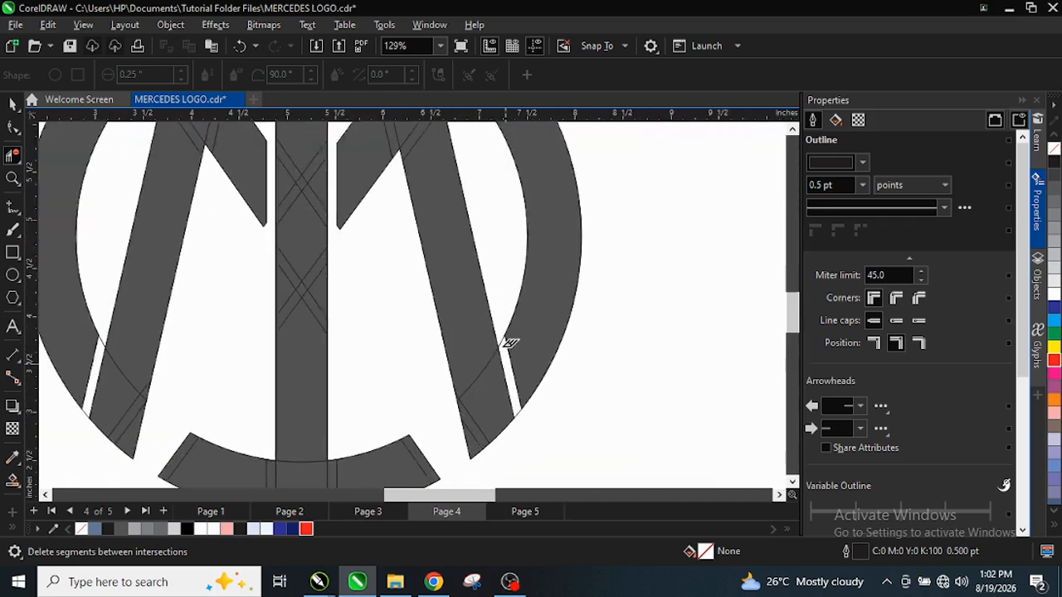
pyautogui.scroll(3, 509, 343)
pyautogui.click(504, 330)
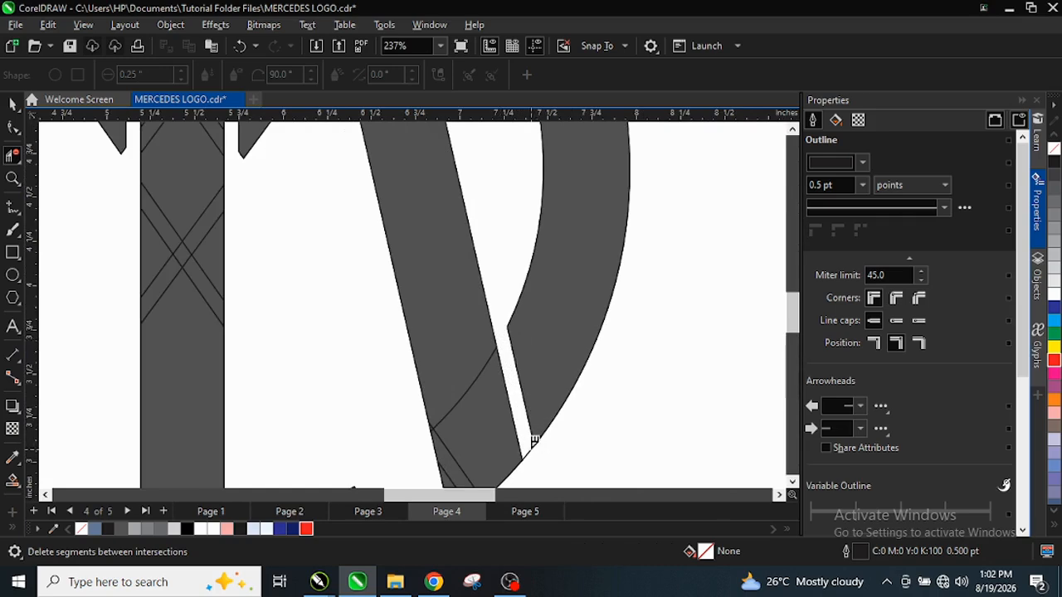
pyautogui.scroll(-4, 443, 332)
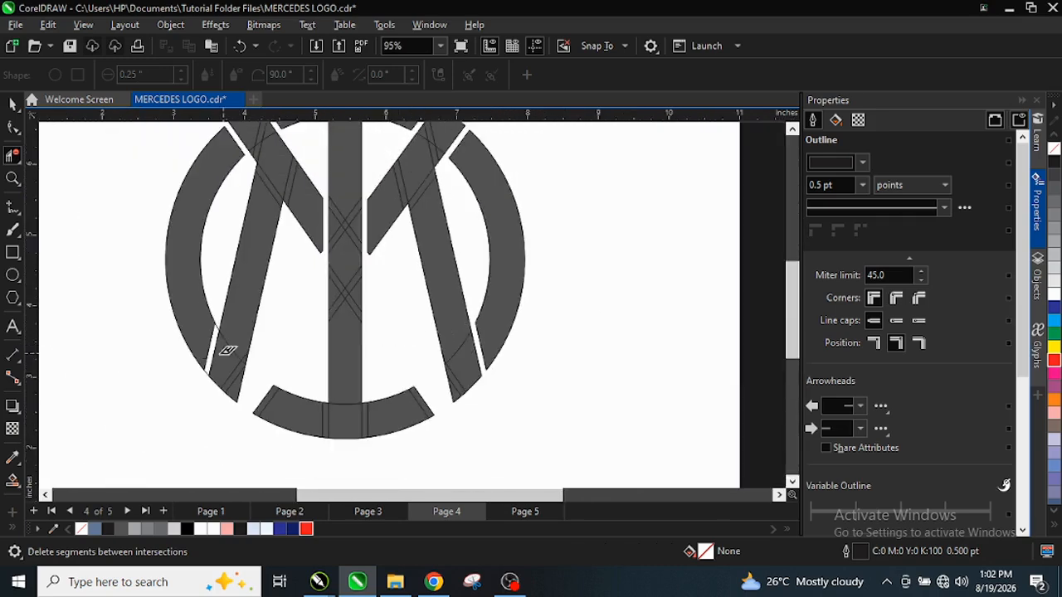
pyautogui.scroll(4, 219, 332)
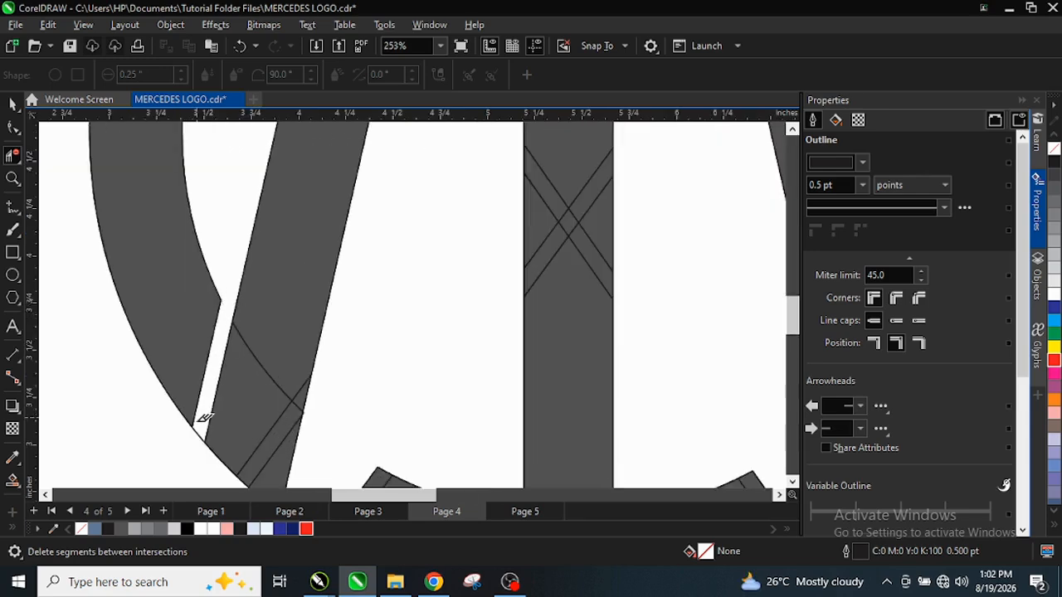
# - Group all the finished ring and letter shapes and move the group to the lower part of the page
pyautogui.scroll(-4, 390, 315)
pyautogui.press('space')
pyautogui.moveTo(285, 161); pyautogui.dragTo(549, 414)
pyautogui.scroll(2, 466, 270)
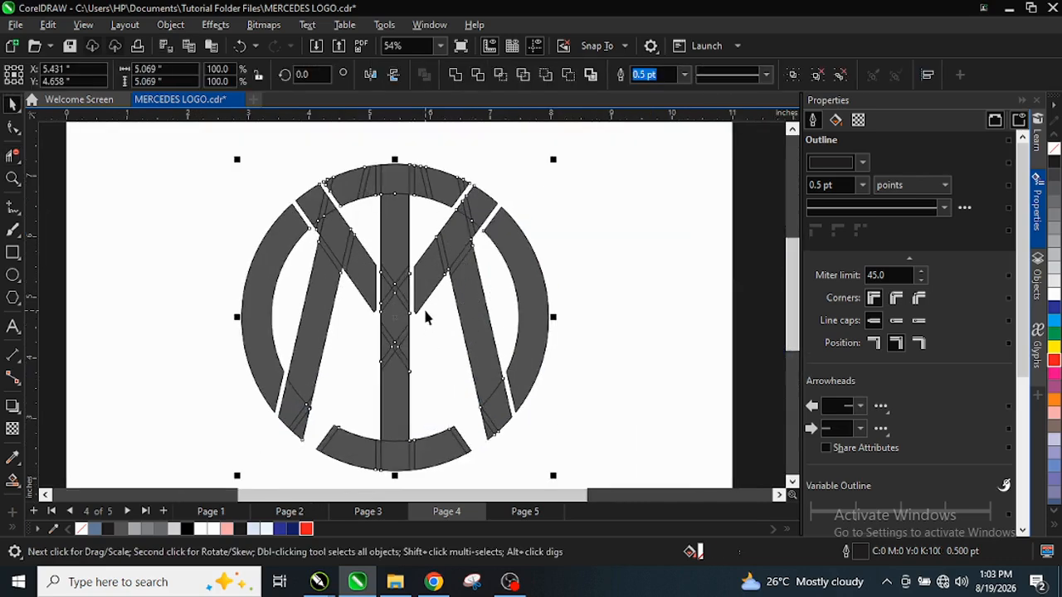
pyautogui.scroll(-2, 423, 306)
pyautogui.hotkey('ctrl', 'g')
pyautogui.moveTo(405, 299); pyautogui.dragTo(270, 443)
# - Draw a circle about 6.2 inches in diameter and center it on the page
pyautogui.press('F3')
pyautogui.scroll(1, 315, 282)
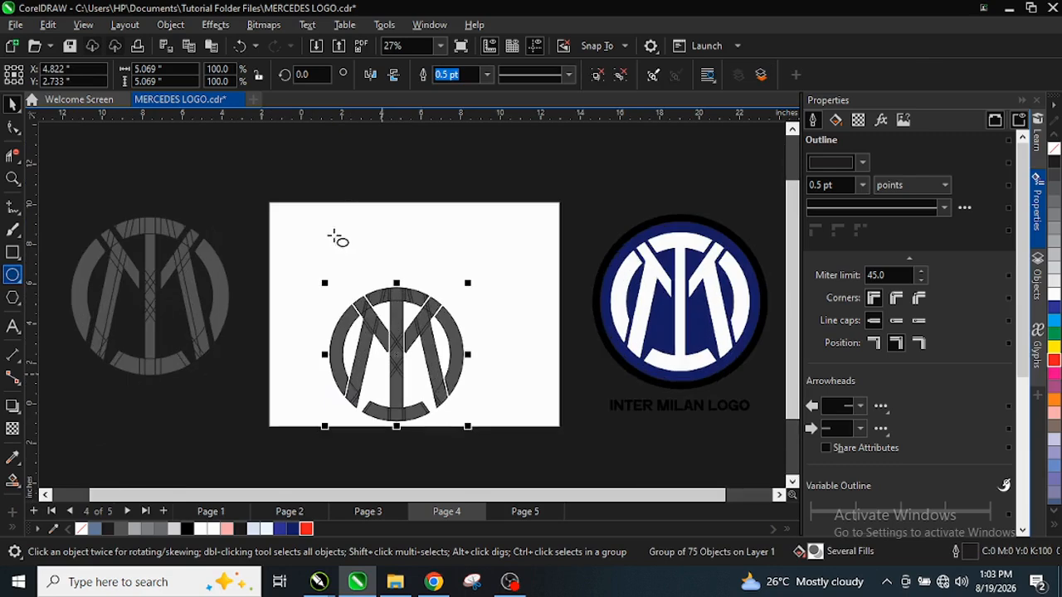
pyautogui.moveTo(340, 223); pyautogui.dragTo(488, 390)
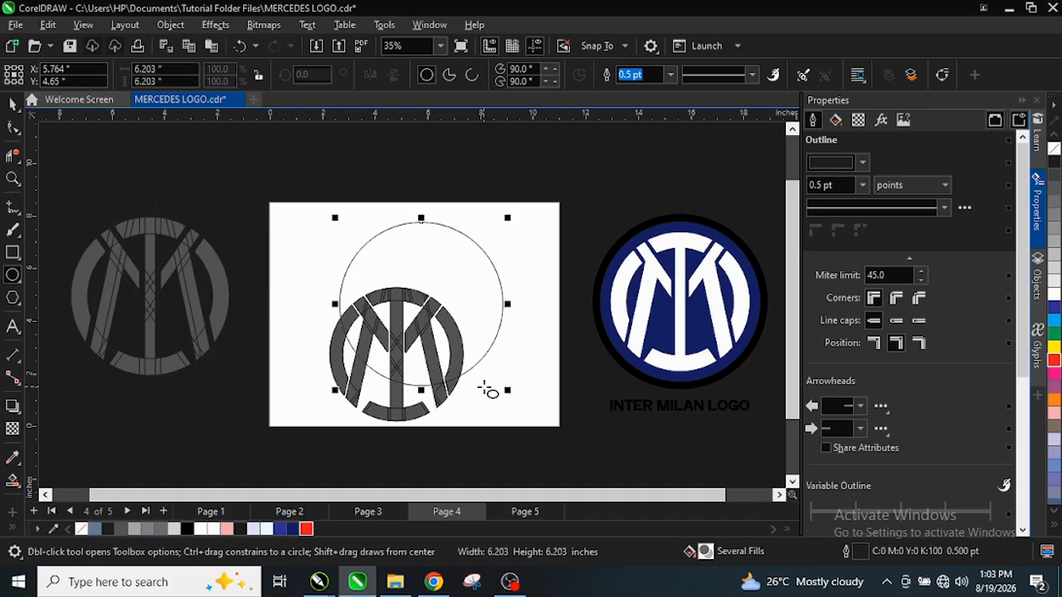
pyautogui.press('p')
pyautogui.press('space')
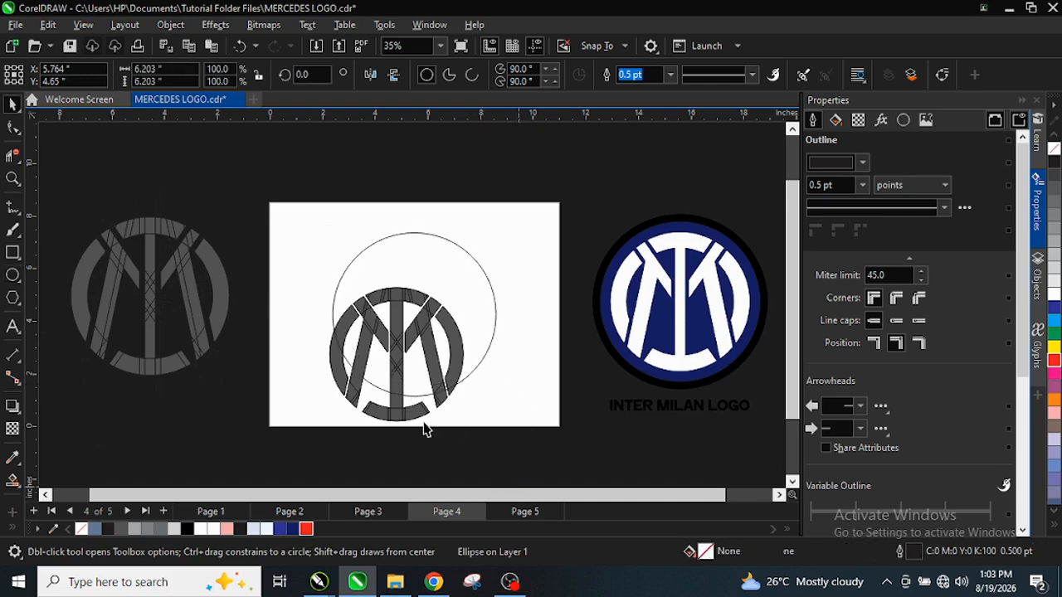
# - Create a concentric copy of the circle scaled to about 82.4% and fill it with dark blue
pyautogui.press('Escape')
pyautogui.click(414, 402)
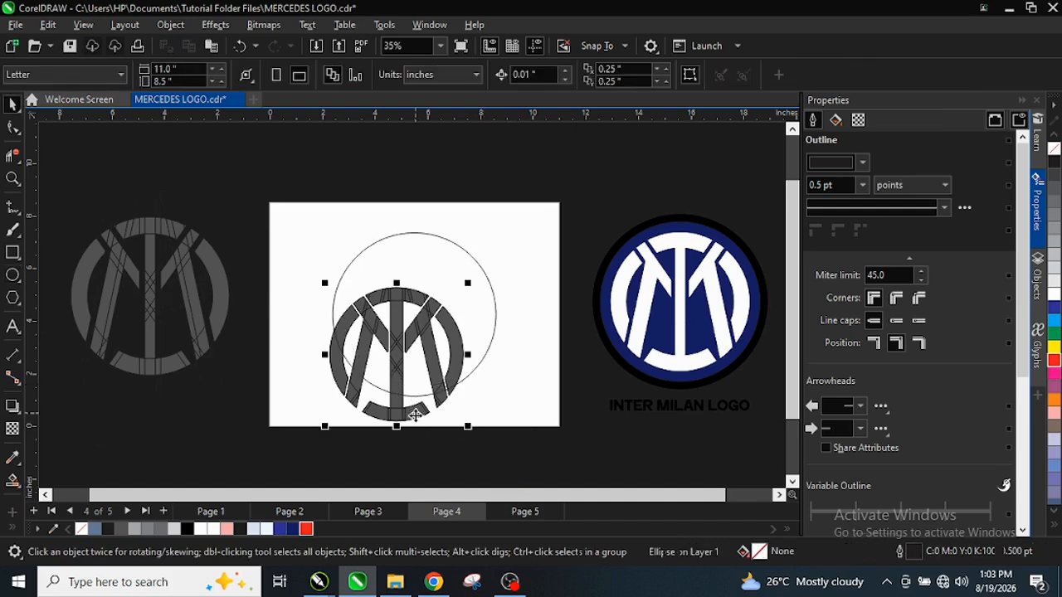
pyautogui.moveTo(498, 226); pyautogui.dragTo(499, 241)
pyautogui.rightClick(499, 241)
pyautogui.click(438, 337)
pyautogui.scroll(1, 438, 337)
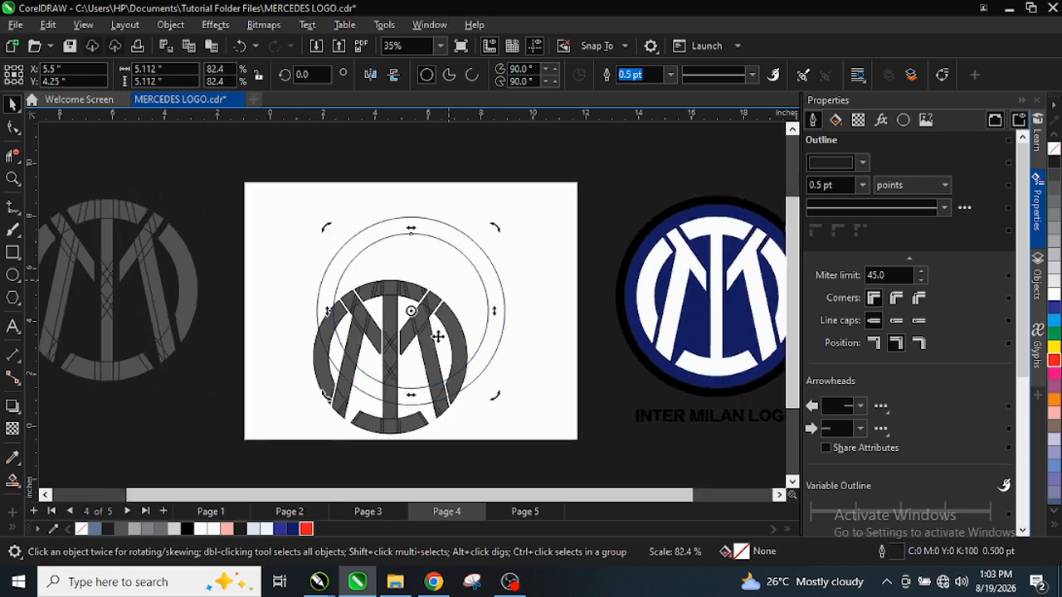
pyautogui.click(293, 529)
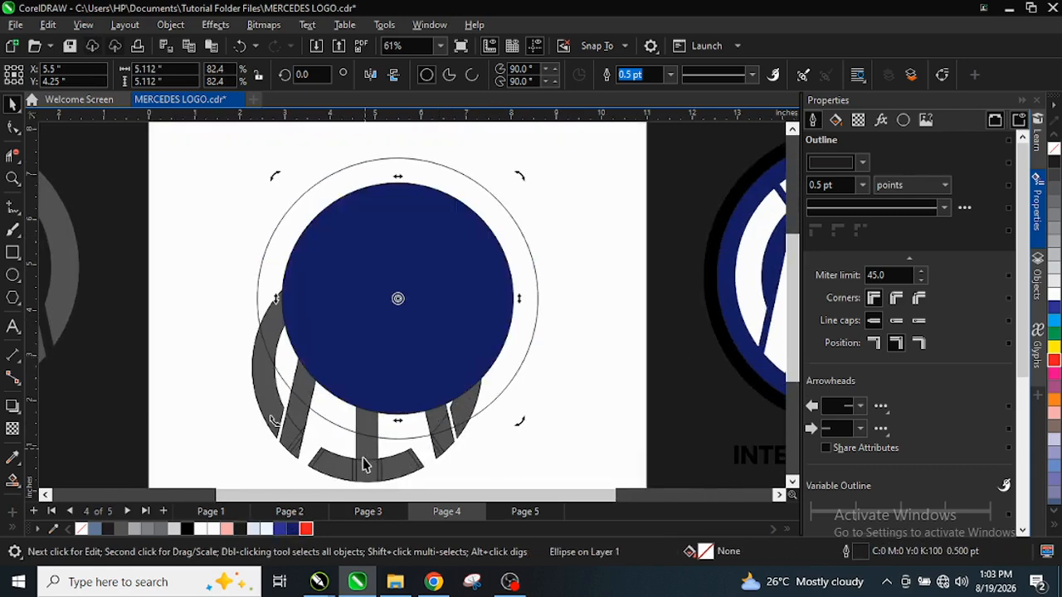
# - Bring the grouped logo shapes in front of the blue circle and center them on the page
pyautogui.click(363, 463)
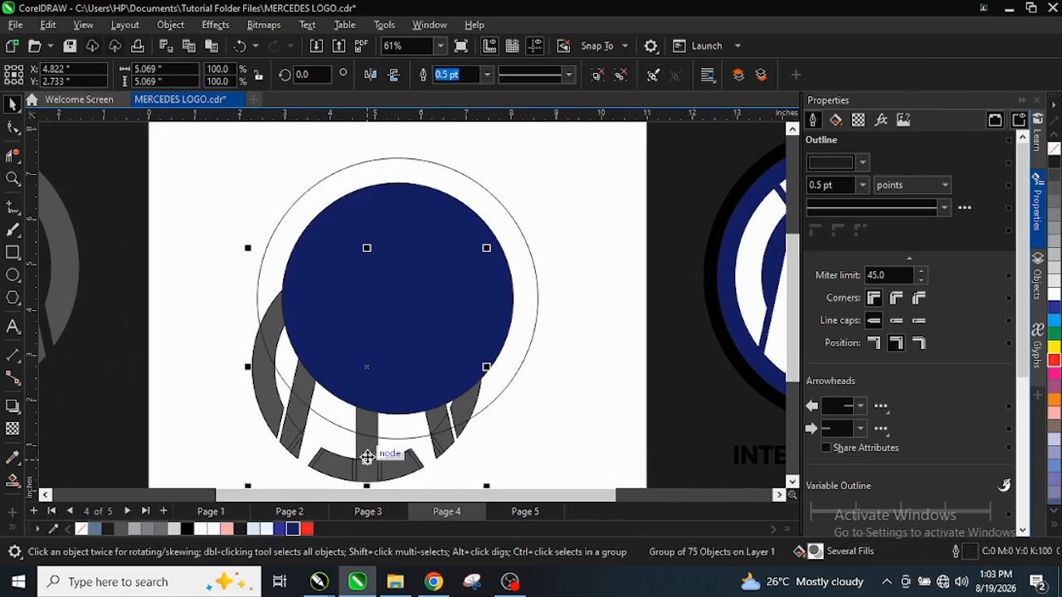
pyautogui.hotkey('shift', 'pageup')
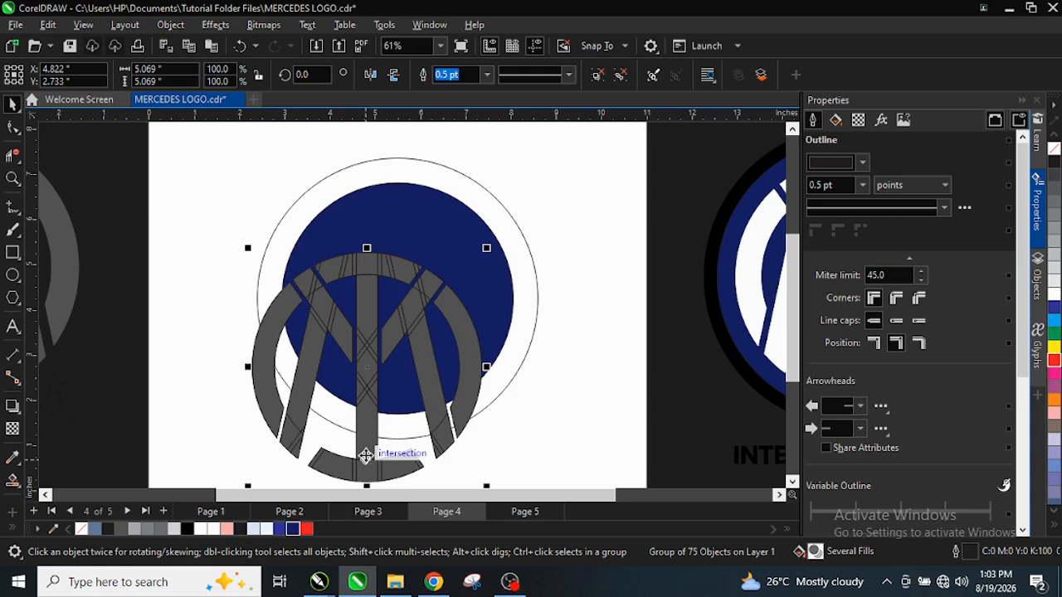
pyautogui.press('p')
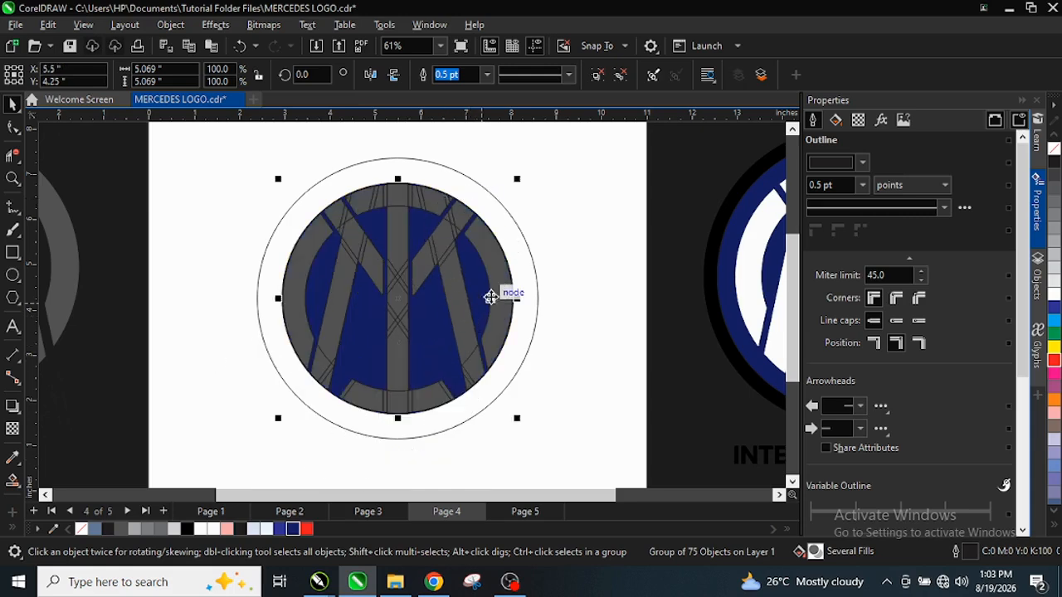
# - Scale the logo group from its center to about 4.61 inches, leaving an even blue margin around it
pyautogui.moveTo(520, 181); pyautogui.dragTo(513, 191)
pyautogui.moveTo(453, 211); pyautogui.dragTo(415, 186)
pyautogui.scroll(2, 420, 187)
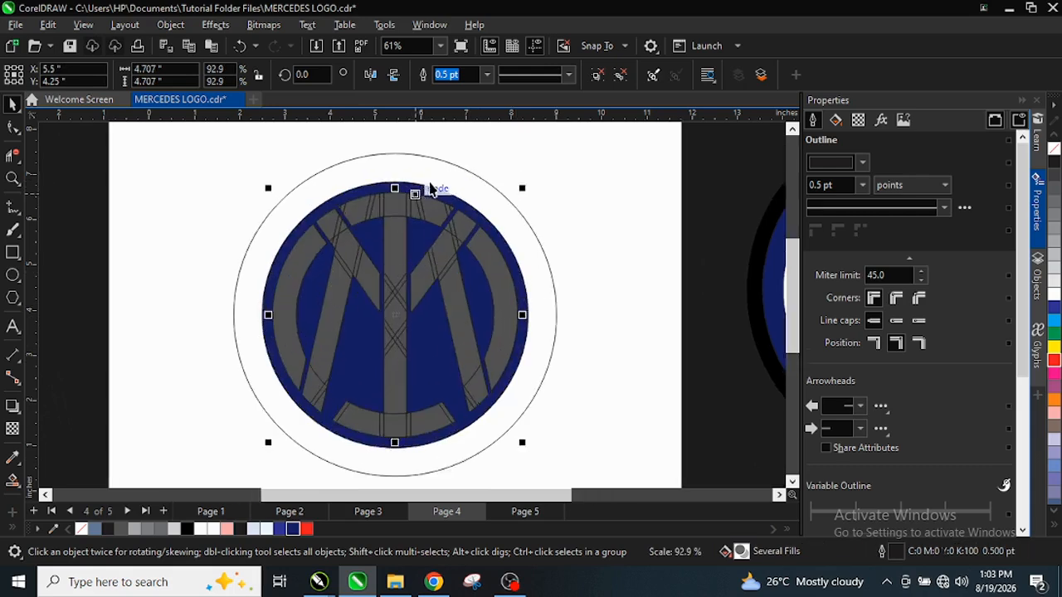
pyautogui.moveTo(536, 188); pyautogui.dragTo(537, 191)
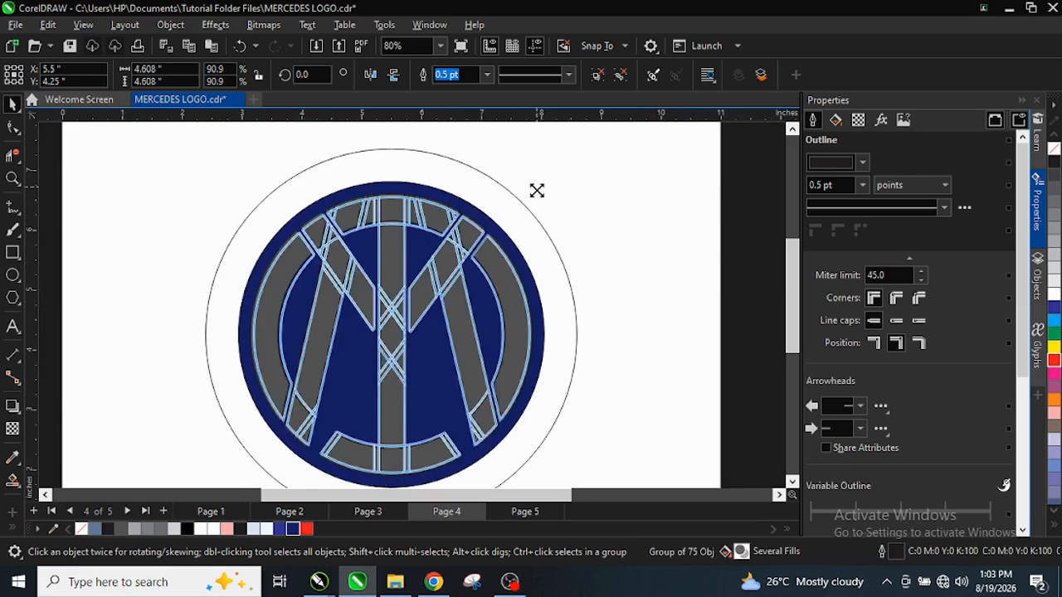
# - Fill the outer circle with black and shrink it slightly from its center to narrow the black border
pyautogui.click(463, 177)
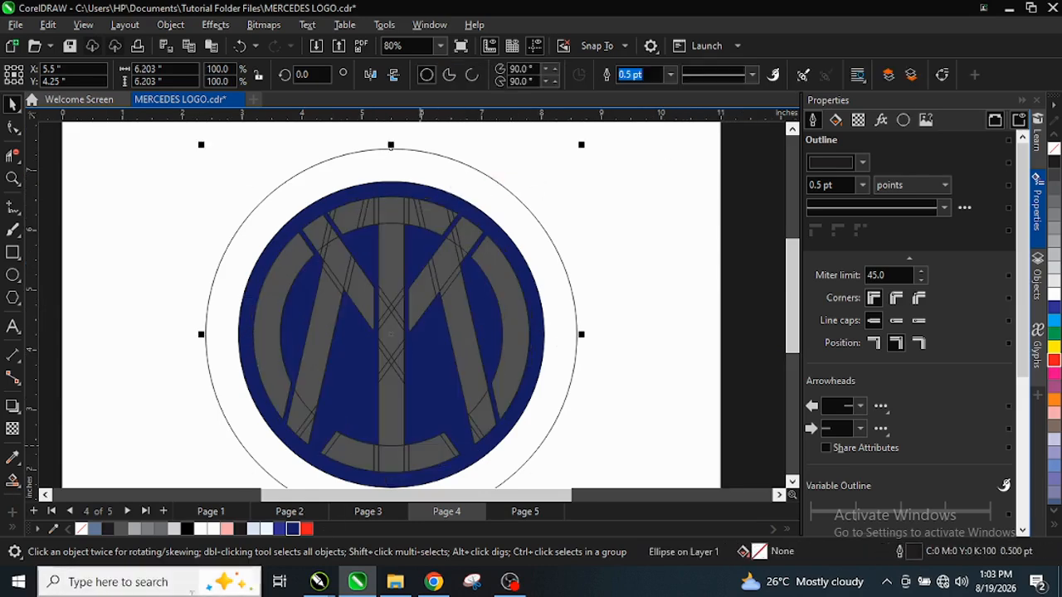
pyautogui.click(187, 529)
pyautogui.moveTo(581, 145)
pyautogui.mouseDown()
pyautogui.moveTo(568, 173)
pyautogui.moveTo(571, 158)
pyautogui.mouseUp()
pyautogui.scroll(2, 393, 314)
# - Give the grouped logo shapes a white fill and a white outline
pyautogui.click(390, 311)
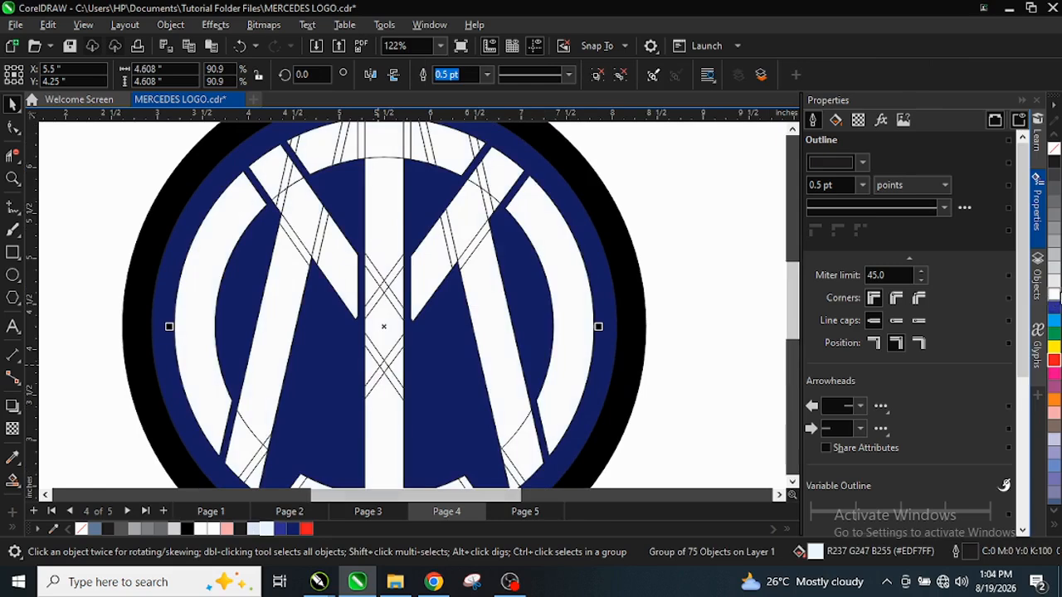
pyautogui.rightClick(1055, 299)
pyautogui.scroll(-2, 409, 261)
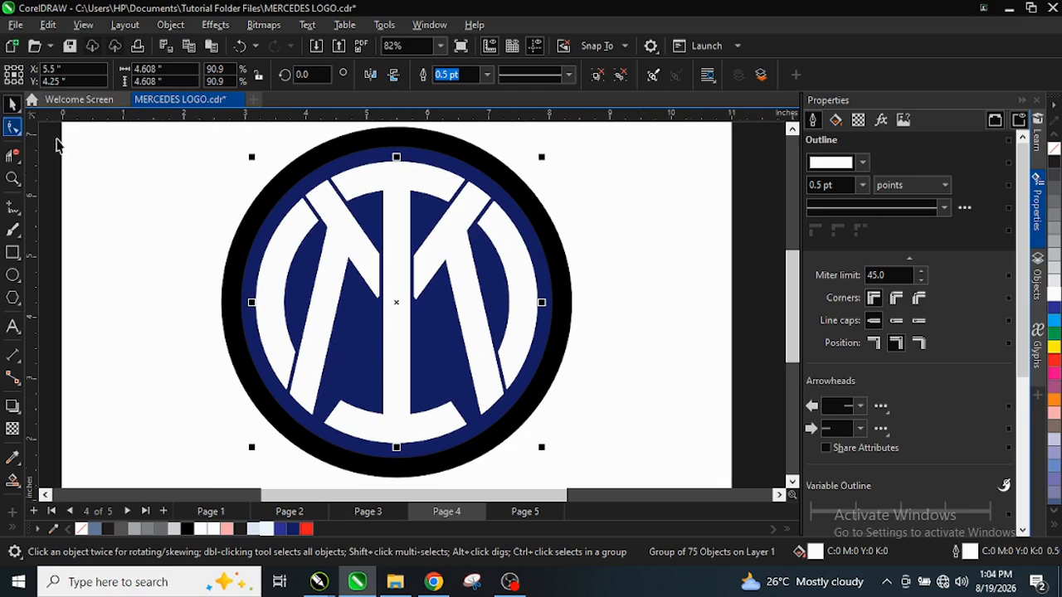
# - Zoom in on the completed logo and examine it in a full-screen preview
pyautogui.click(12, 177)
pyautogui.moveTo(187, 126); pyautogui.dragTo(584, 455)
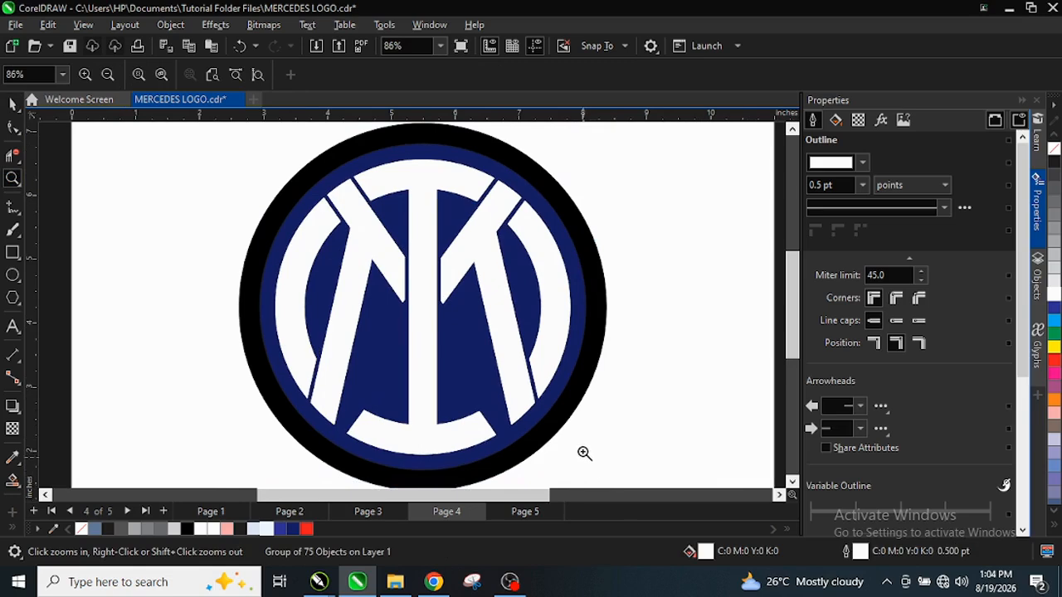
pyautogui.press('space')
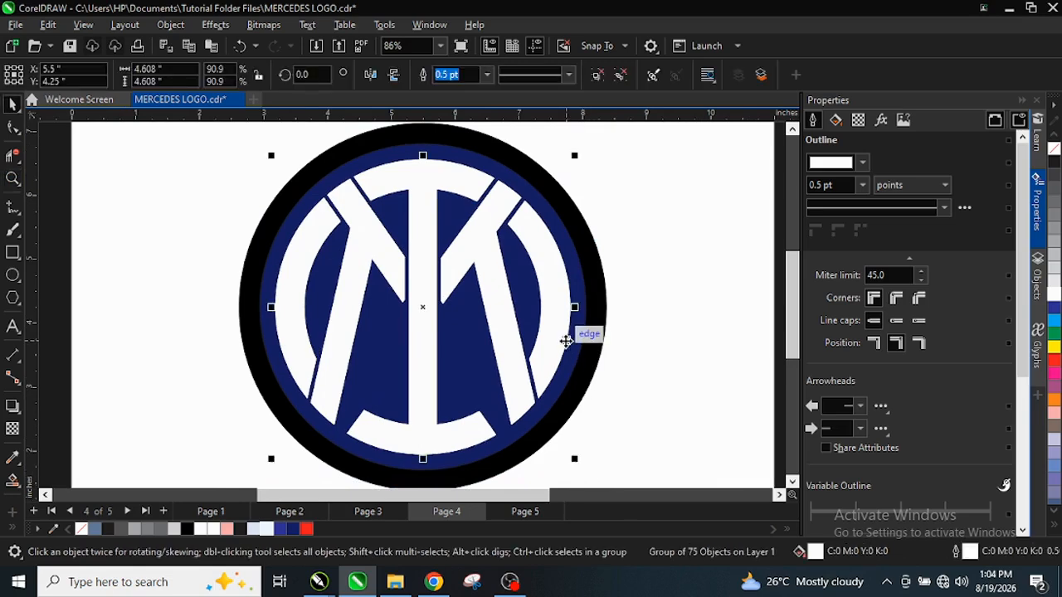
pyautogui.press('F9')
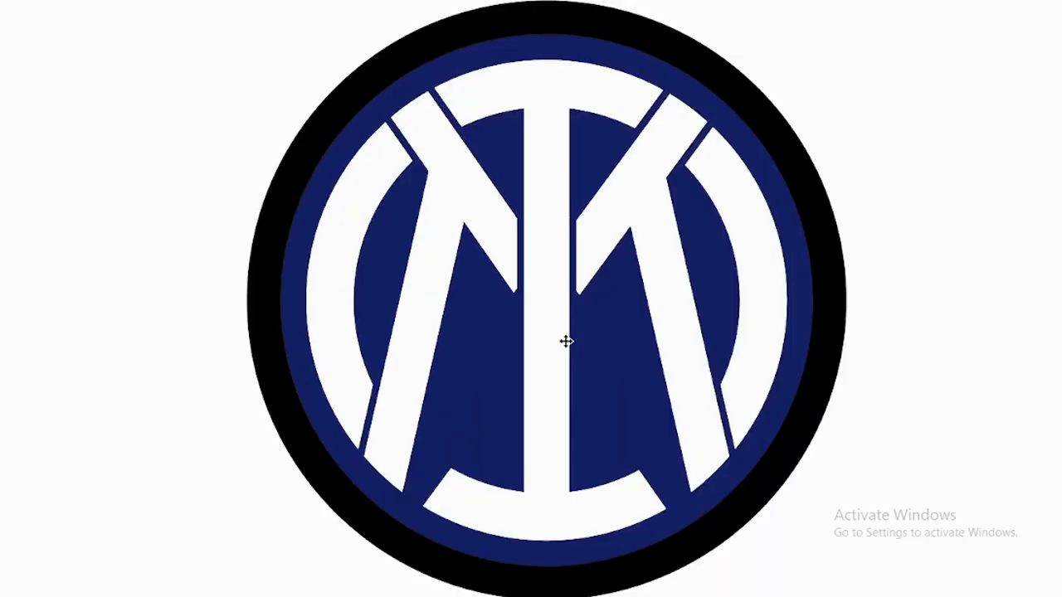